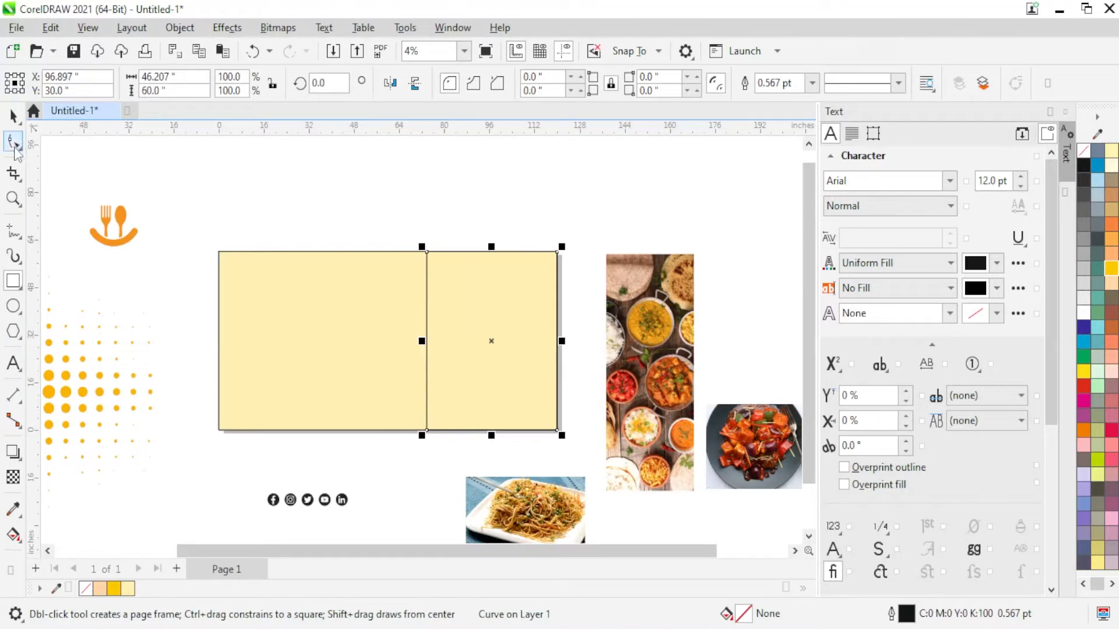
# - Slant the left edge of the right-hand rectangle by moving its two end nodes, and convert that edge to a curve
pyautogui.click(13, 141)
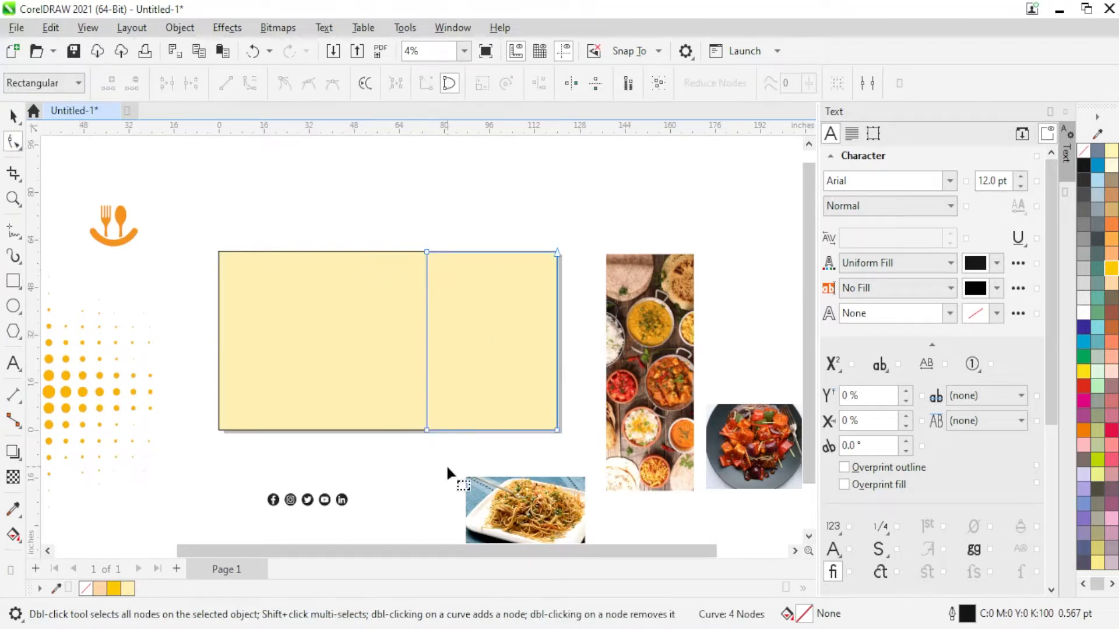
pyautogui.moveTo(428, 430); pyautogui.dragTo(389, 431)
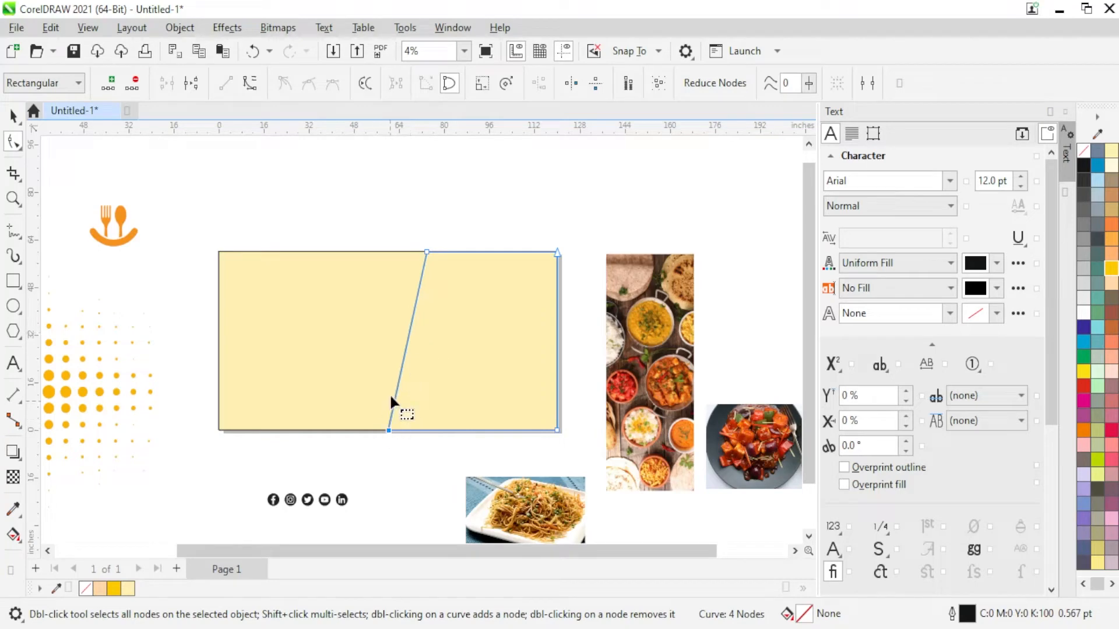
pyautogui.click(401, 368)
pyautogui.moveTo(410, 219); pyautogui.dragTo(440, 252)
pyautogui.click(427, 296)
pyautogui.click(251, 83)
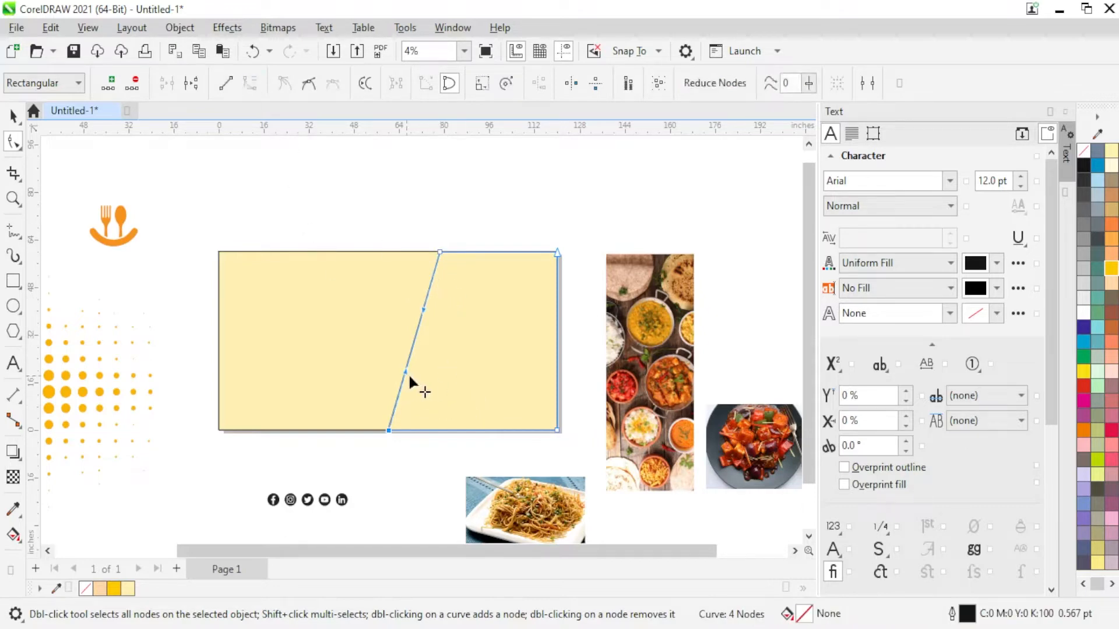
# - Bend the slanted edge into an S-curve with its control handles and shift its upper node slightly right
pyautogui.moveTo(403, 369); pyautogui.dragTo(468, 410)
pyautogui.moveTo(421, 306); pyautogui.dragTo(375, 258)
pyautogui.moveTo(468, 408); pyautogui.dragTo(478, 410)
pyautogui.moveTo(377, 261); pyautogui.dragTo(369, 251)
pyautogui.moveTo(481, 408)
pyautogui.mouseDown()
pyautogui.moveTo(488, 415)
pyautogui.moveTo(478, 413)
pyautogui.mouseUp()
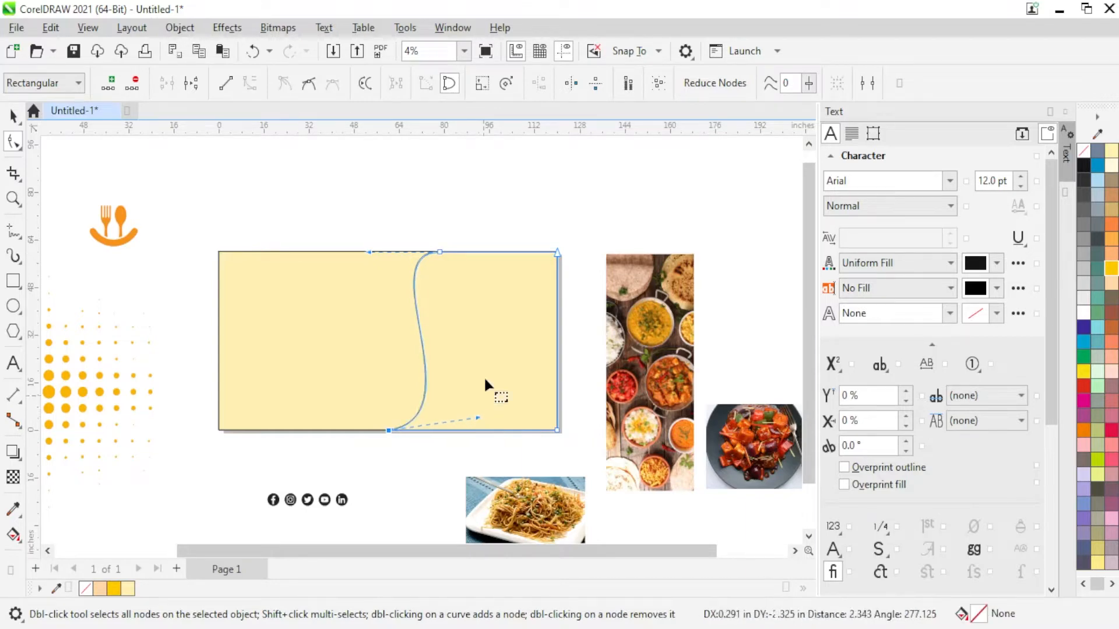
pyautogui.moveTo(439, 252); pyautogui.dragTo(444, 251)
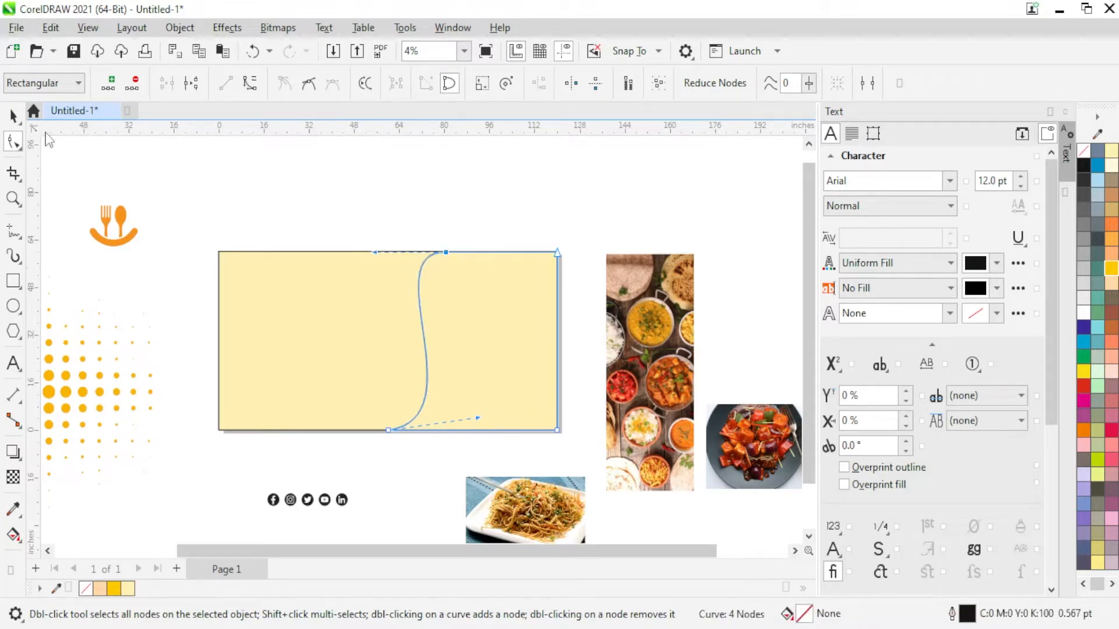
# - Duplicate the curved shape above the page's left half, fill the copy with yellow C:0 M:20 Y:100 K:0 and remove its outline
pyautogui.click(14, 116)
pyautogui.moveTo(464, 317); pyautogui.dragTo(322, 216)
pyautogui.rightClick(322, 216)
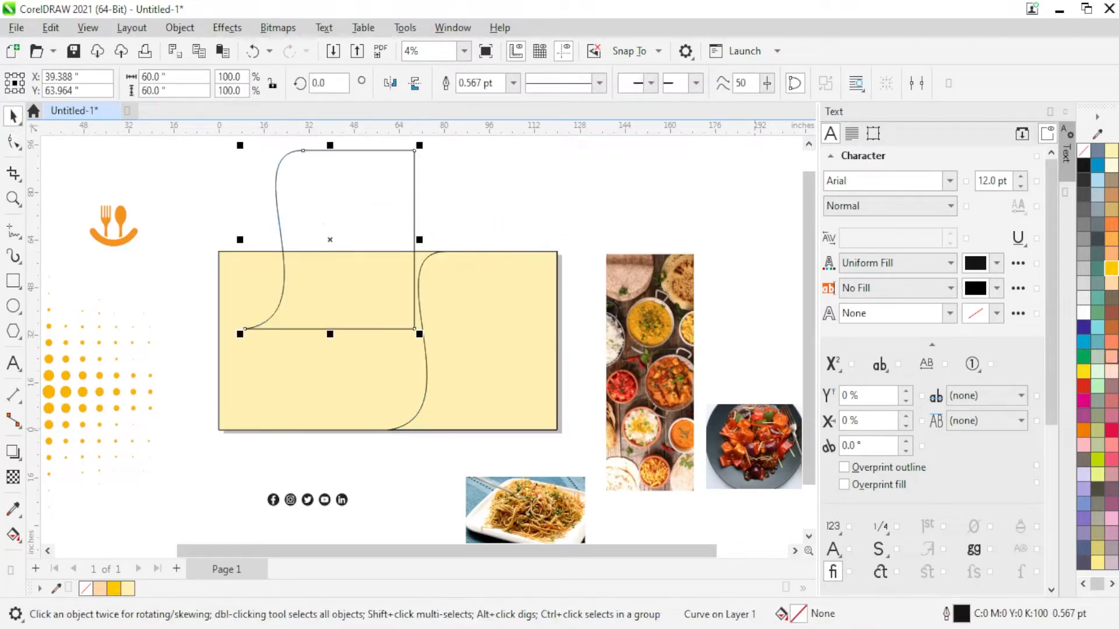
pyautogui.click(1107, 269)
pyautogui.rightClick(1084, 151)
pyautogui.click(1087, 169)
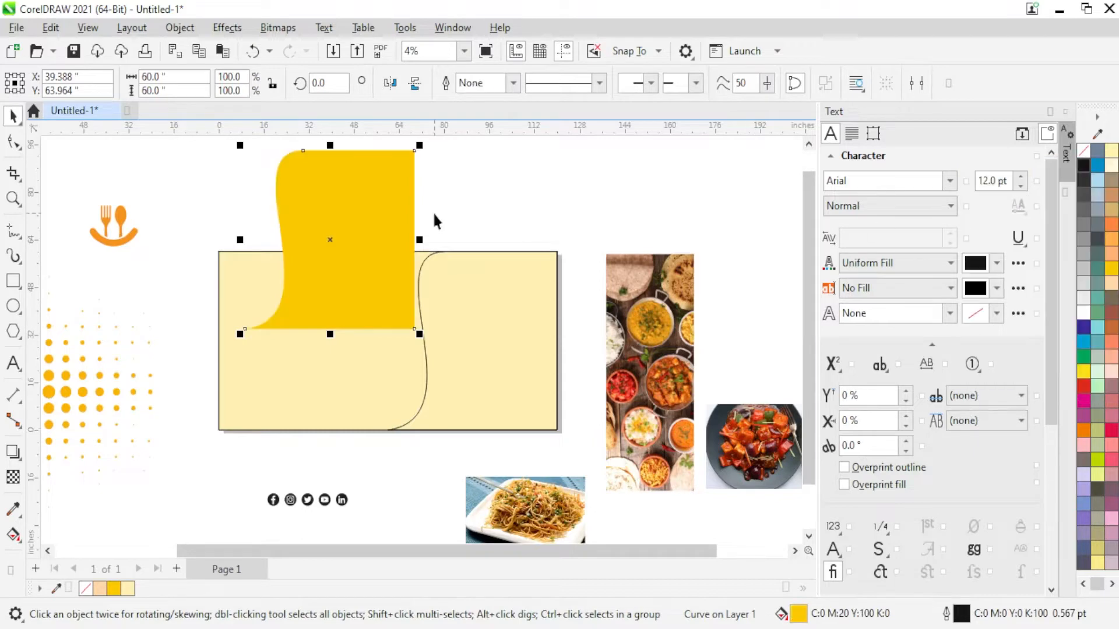
pyautogui.click(435, 220)
# - Fill the original curved shape on the page with white and remove its outline
pyautogui.click(475, 291)
pyautogui.click(1084, 310)
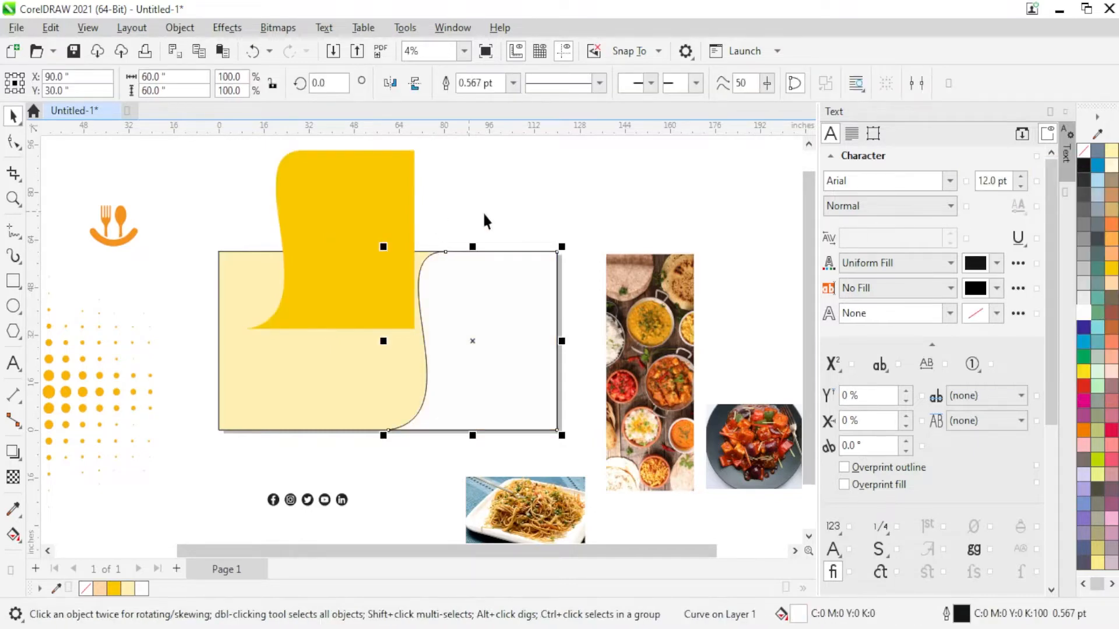
pyautogui.rightClick(1082, 151)
pyautogui.click(1084, 165)
# - Align the yellow copy with the white shape by their centers and place it behind the white one
pyautogui.click(379, 262)
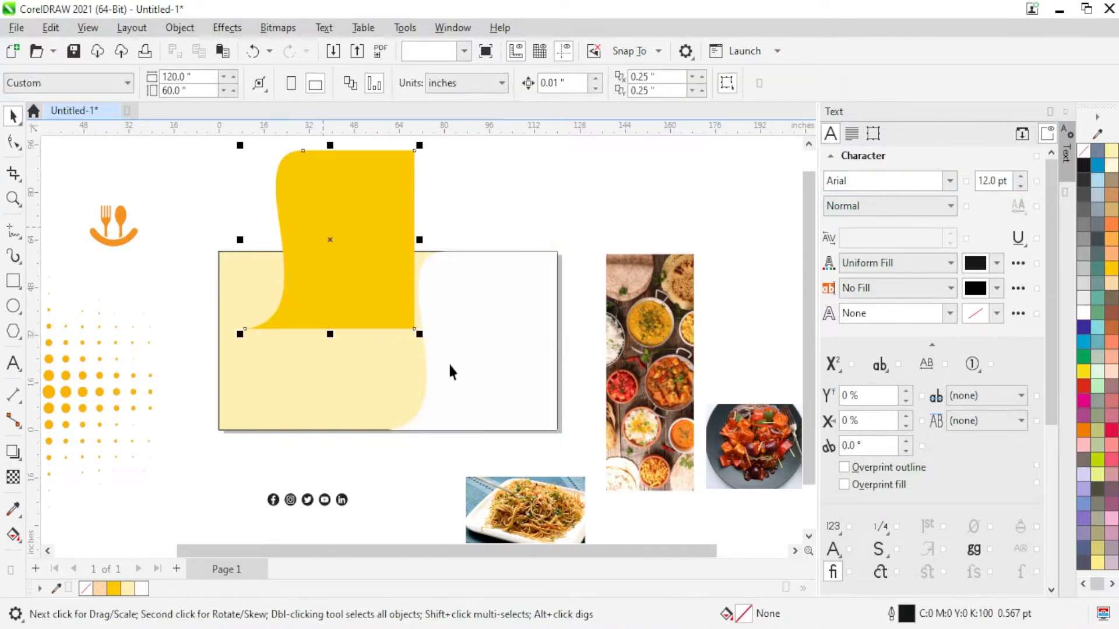
pyautogui.keyDown('shift'); pyautogui.click(465, 365); pyautogui.keyUp('shift')
pyautogui.press('c')
pyautogui.press('e')
pyautogui.click(488, 343)
pyautogui.hotkey('shift', 'pagedown')
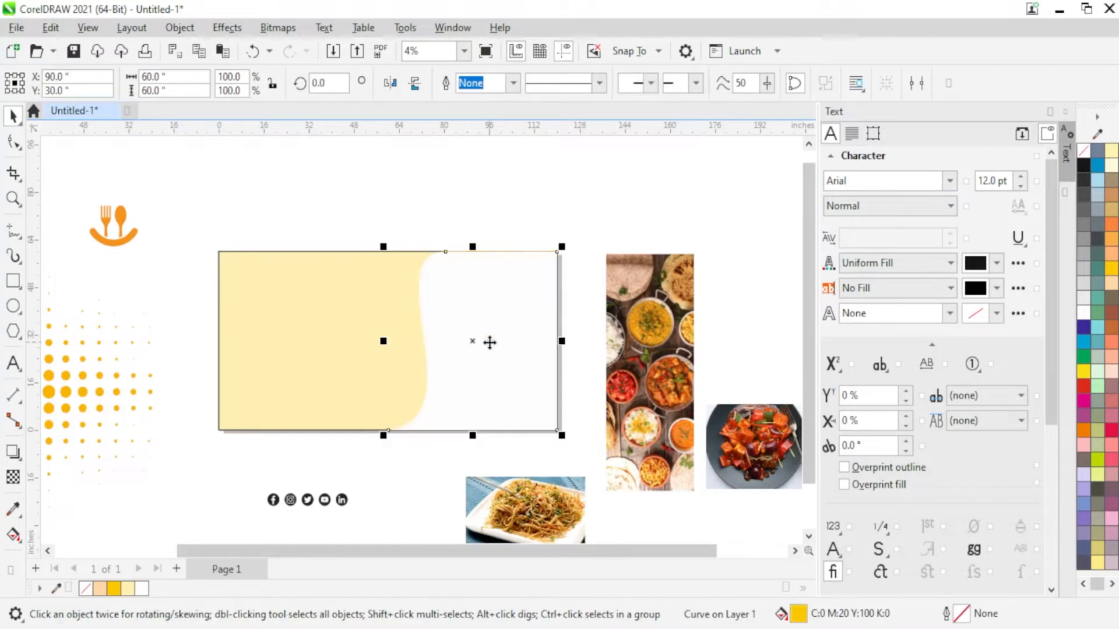
# - Shift the yellow shape's lower-left node and adjust its upper curve handle so a curved strip shows along the white shape's edge
pyautogui.click(13, 141)
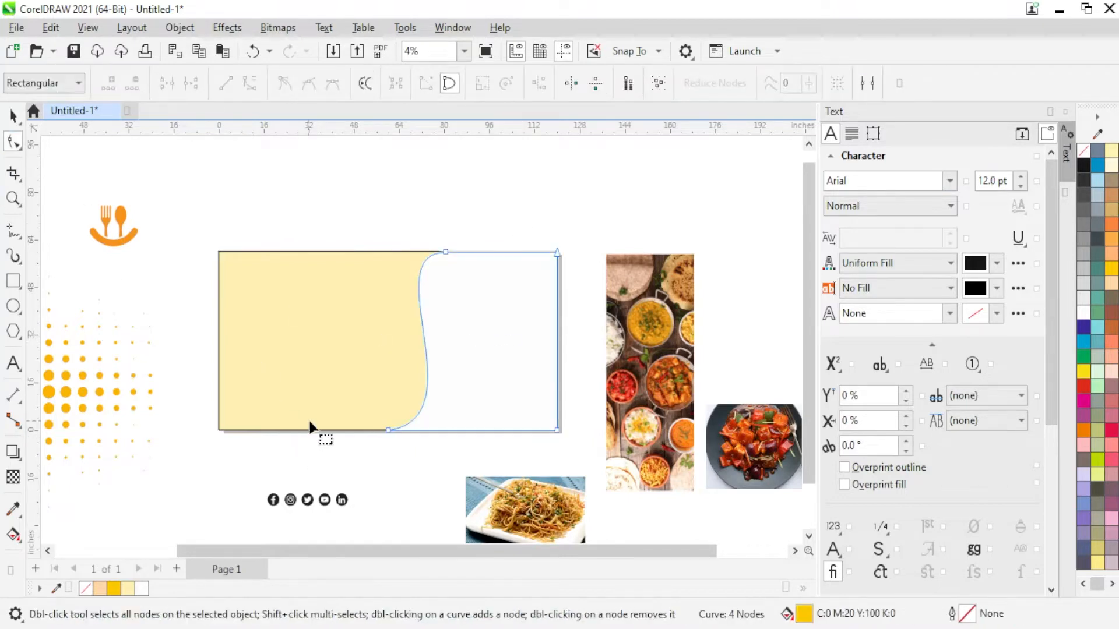
pyautogui.scroll(3, 387, 446)
pyautogui.moveTo(389, 414); pyautogui.dragTo(373, 417)
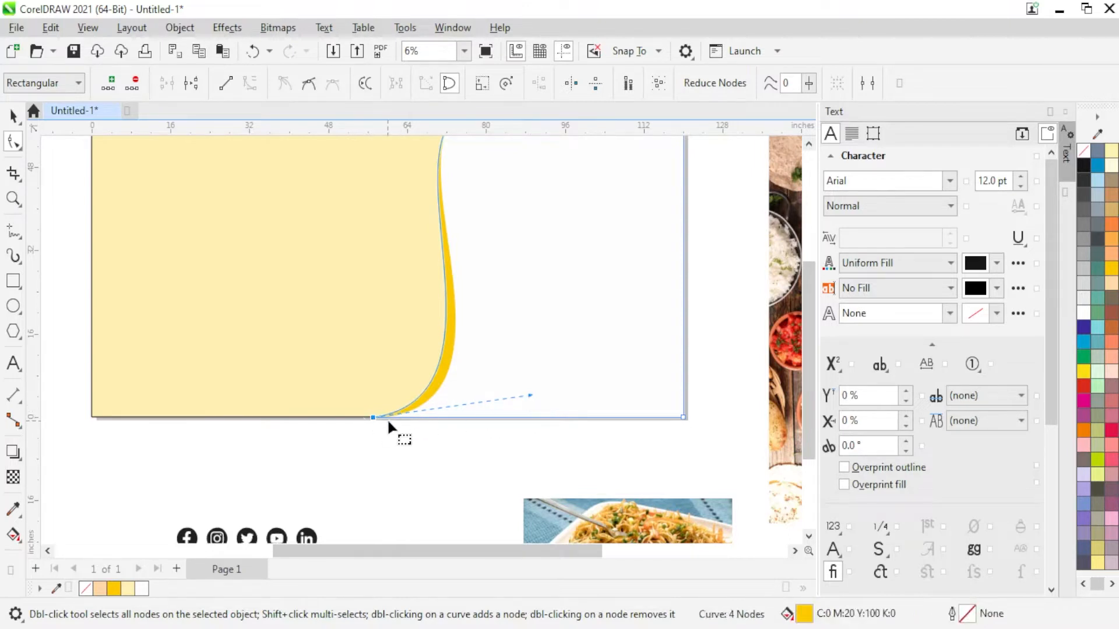
pyautogui.scroll(-1, 379, 499)
pyautogui.moveTo(353, 181); pyautogui.dragTo(335, 172)
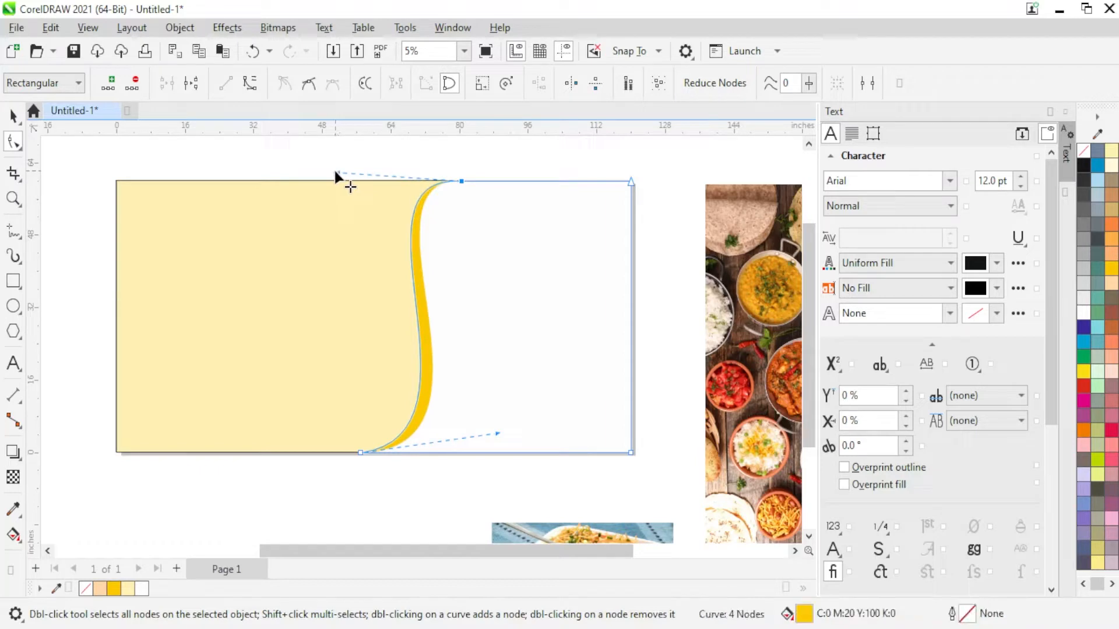
pyautogui.click(13, 115)
pyautogui.click(90, 194)
# - Draw a rectangle about 57.3 by 12.3 inches in the page's upper-left corner, convert it to curves and delete its lower-right node
pyautogui.scroll(-2, 270, 328)
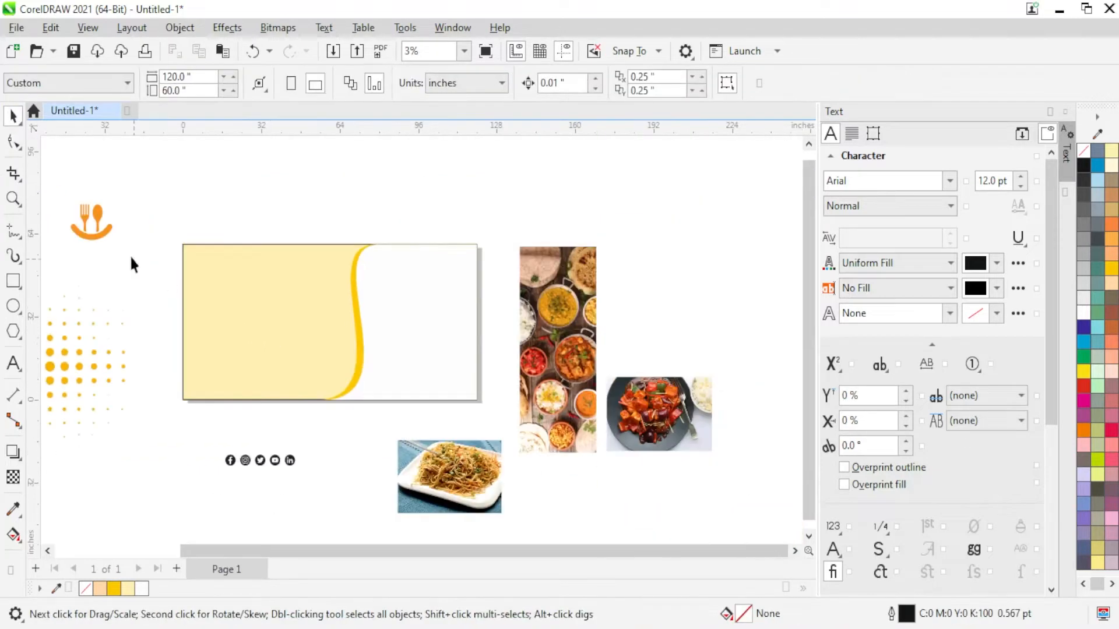
pyautogui.scroll(1, 130, 260)
pyautogui.press('F6')
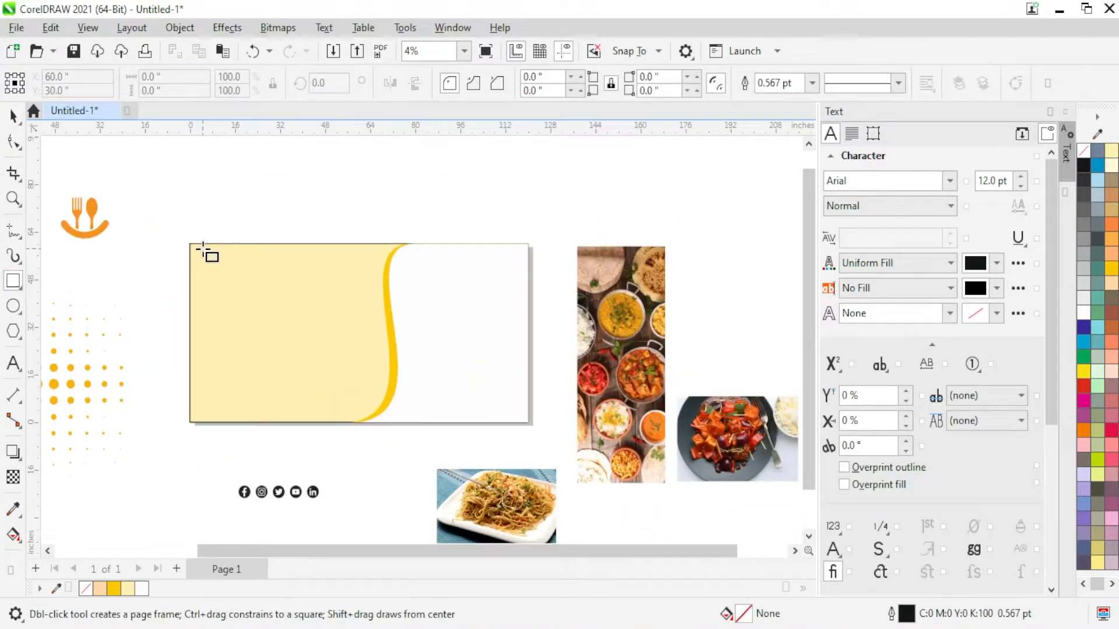
pyautogui.moveTo(189, 244); pyautogui.dragTo(352, 282)
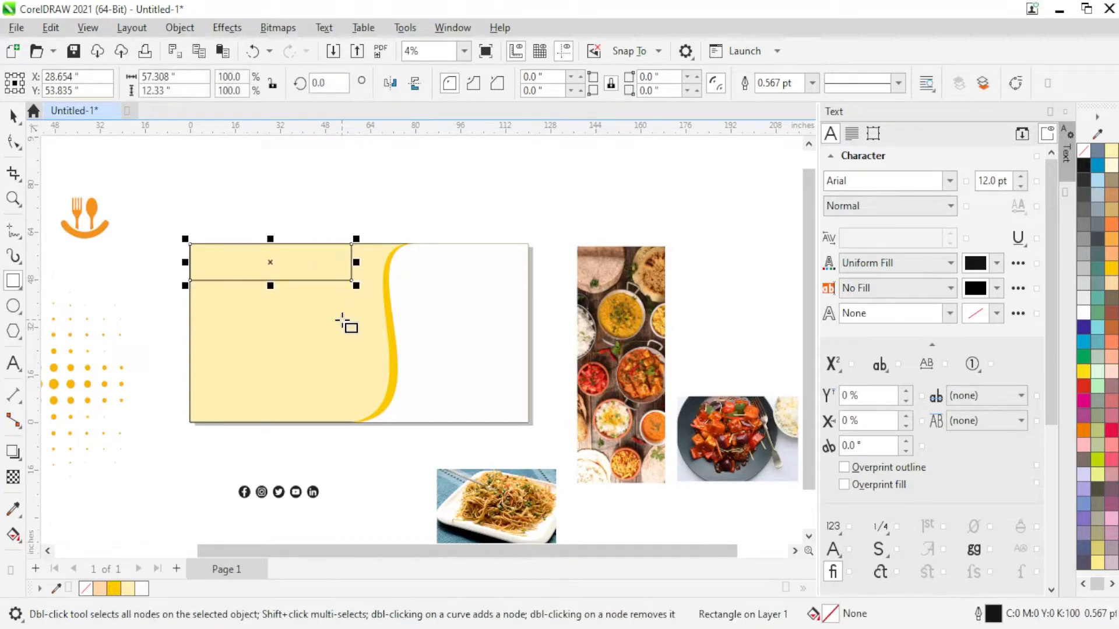
pyautogui.hotkey('ctrl', 'q')
pyautogui.press('F10')
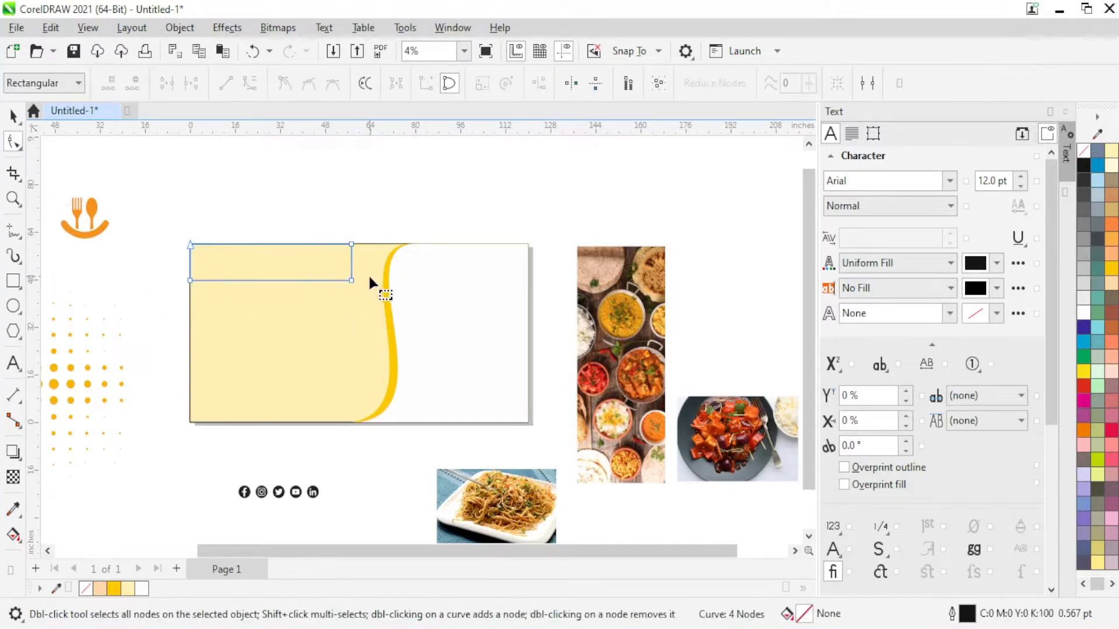
pyautogui.click(351, 280)
pyautogui.press('Delete')
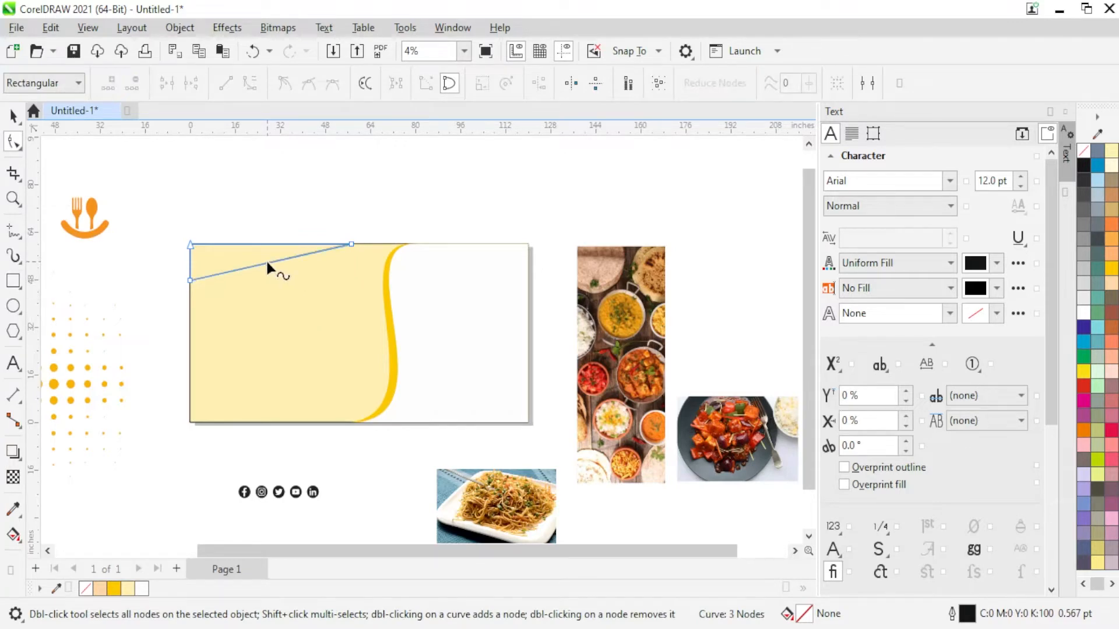
# - Convert the corner shape's slanted edge to a curve and bend it into a smooth wave
pyautogui.click(266, 259)
pyautogui.scroll(1, 294, 278)
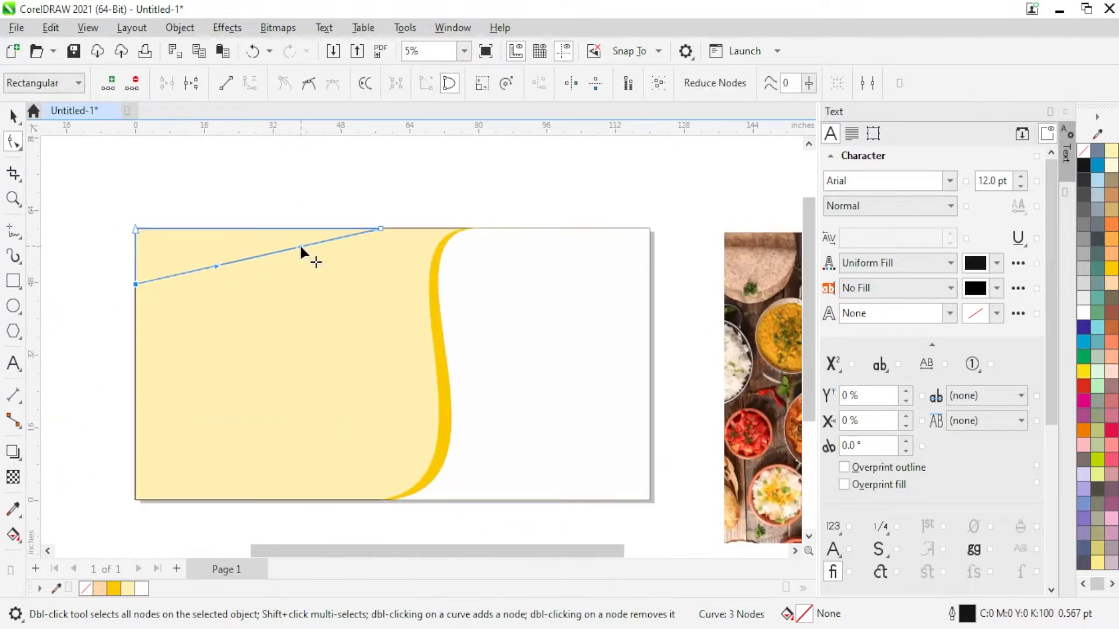
pyautogui.moveTo(300, 244); pyautogui.dragTo(367, 257)
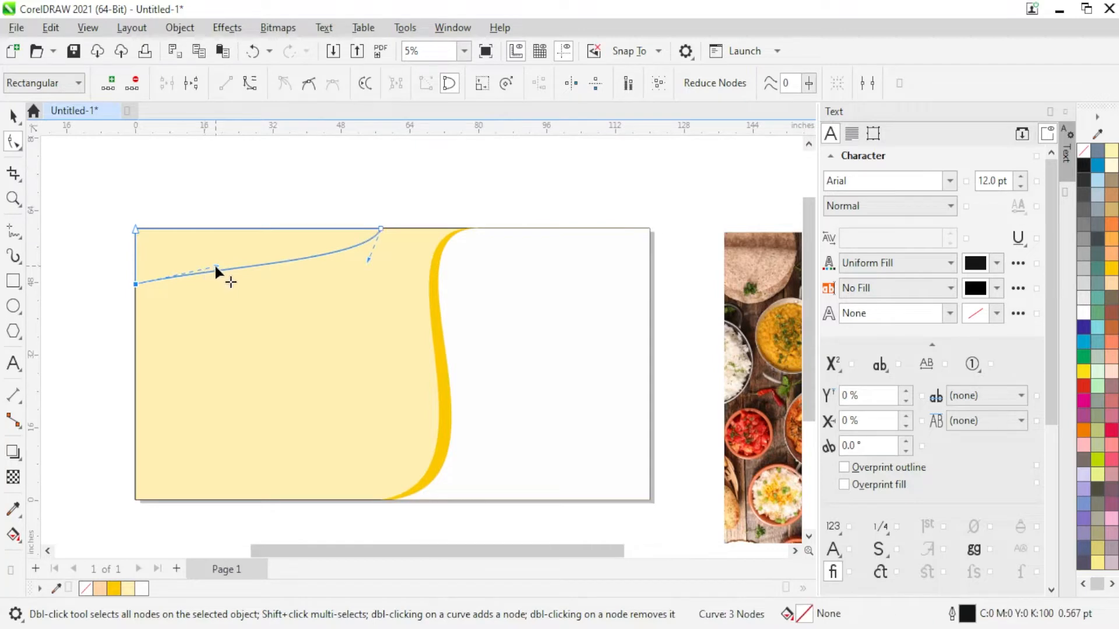
pyautogui.moveTo(215, 266); pyautogui.dragTo(171, 222)
pyautogui.moveTo(365, 263); pyautogui.dragTo(351, 264)
pyautogui.press('space')
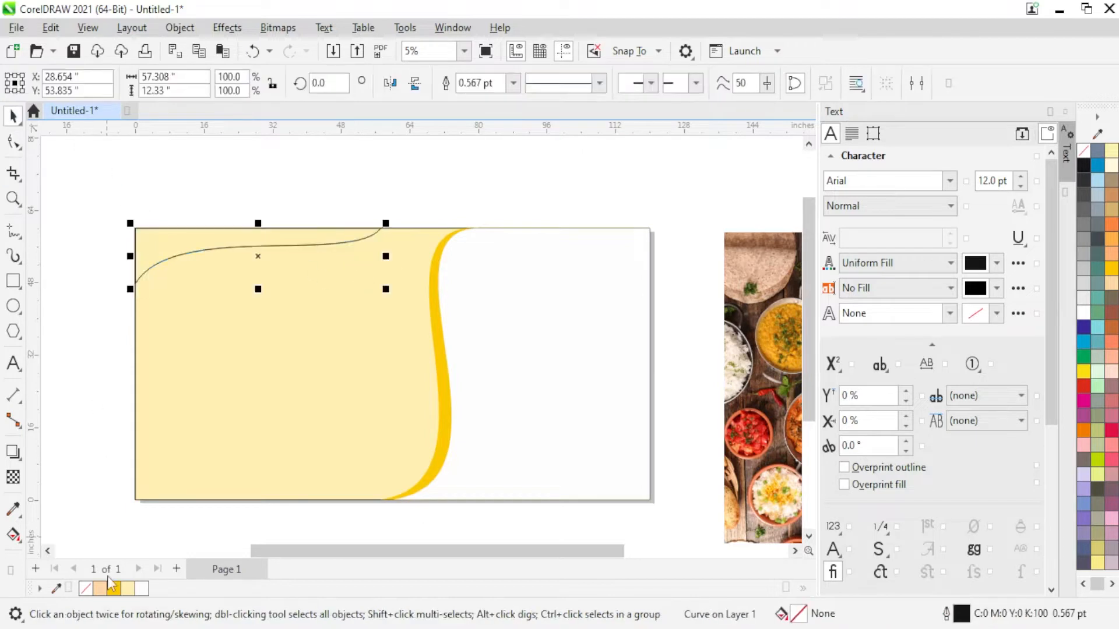
# - Fill the wavy corner shape with Deep Yellow, remove its outline and enlarge it slightly
pyautogui.click(114, 589)
pyautogui.rightClick(86, 589)
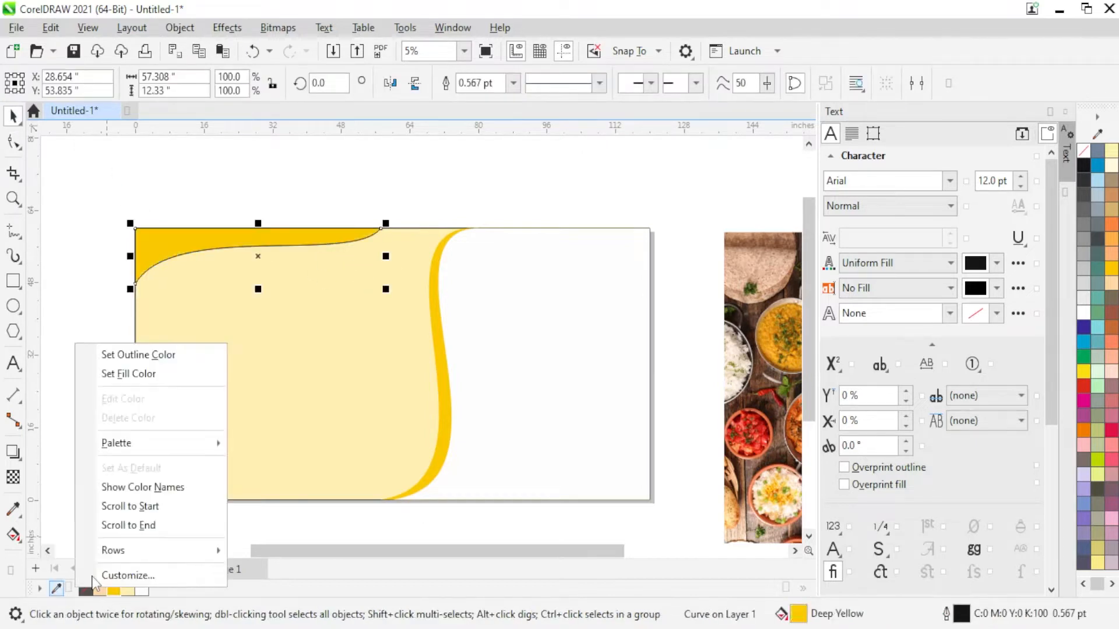
pyautogui.click(120, 352)
pyautogui.click(147, 251)
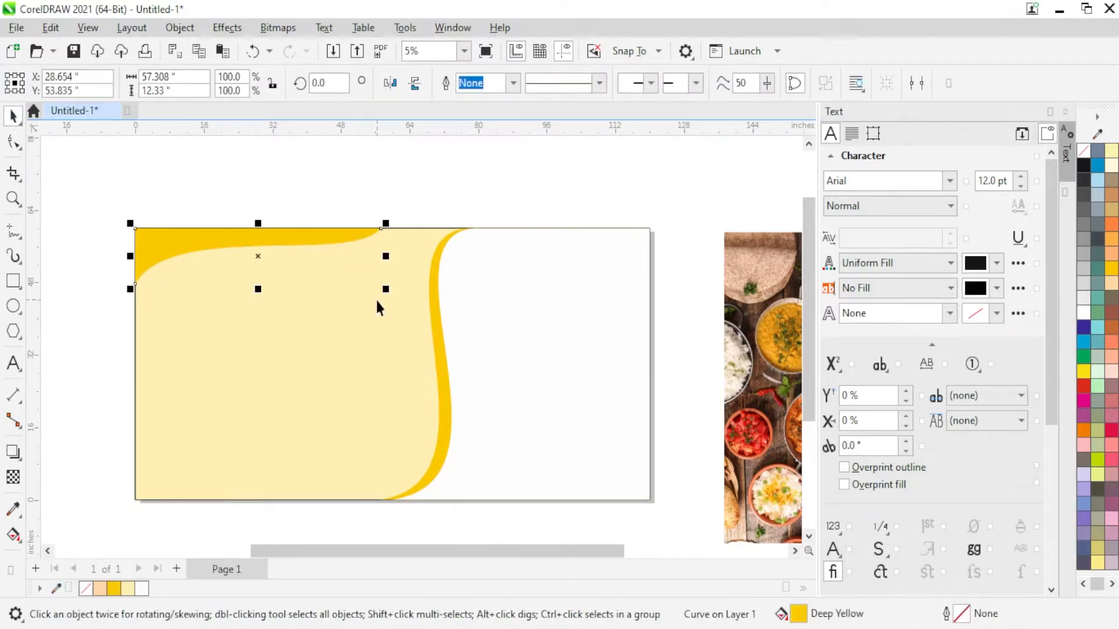
pyautogui.moveTo(387, 290); pyautogui.dragTo(400, 299)
pyautogui.click(264, 177)
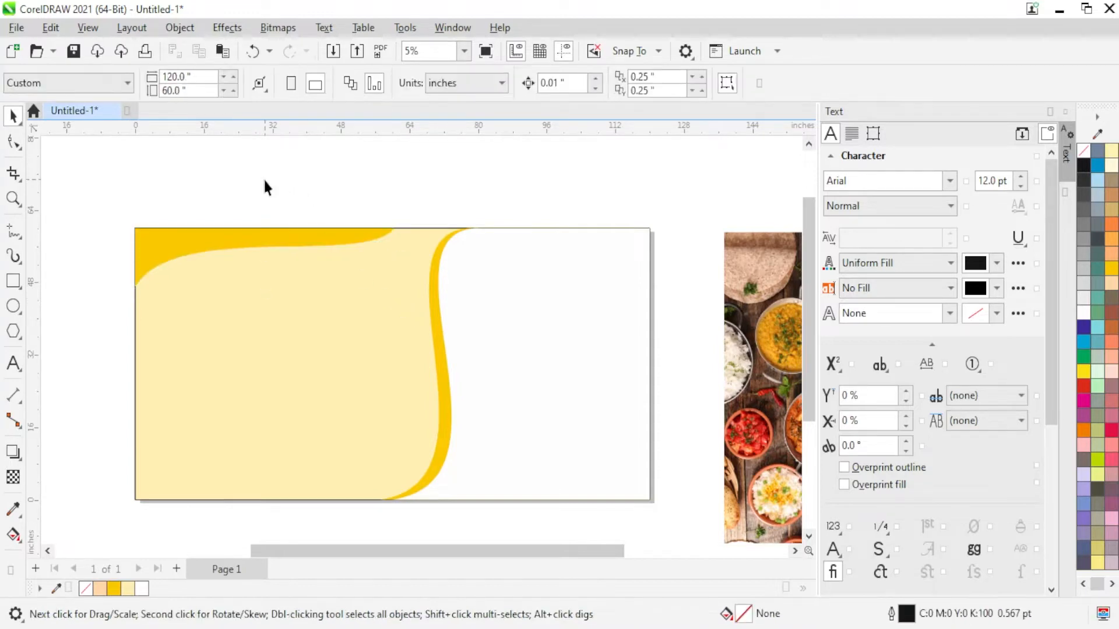
# - PowerClip the tall photo of curry dishes inside the white curved shape
pyautogui.scroll(-1, 262, 187)
pyautogui.scroll(-2, 286, 244)
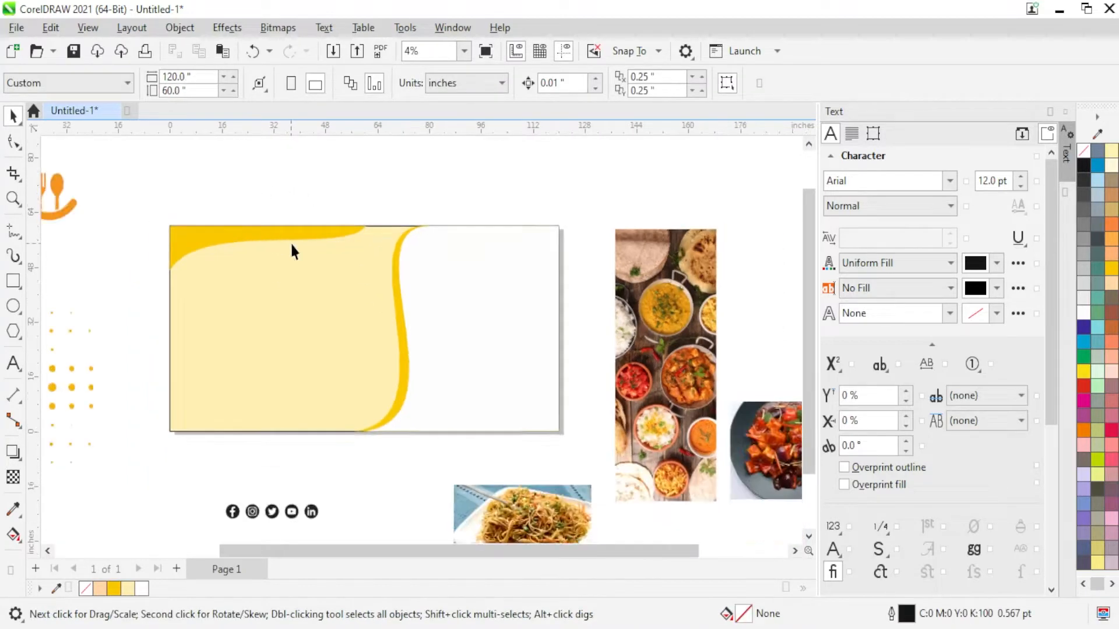
pyautogui.rightClick(589, 326)
pyautogui.click(677, 371)
pyautogui.click(483, 317)
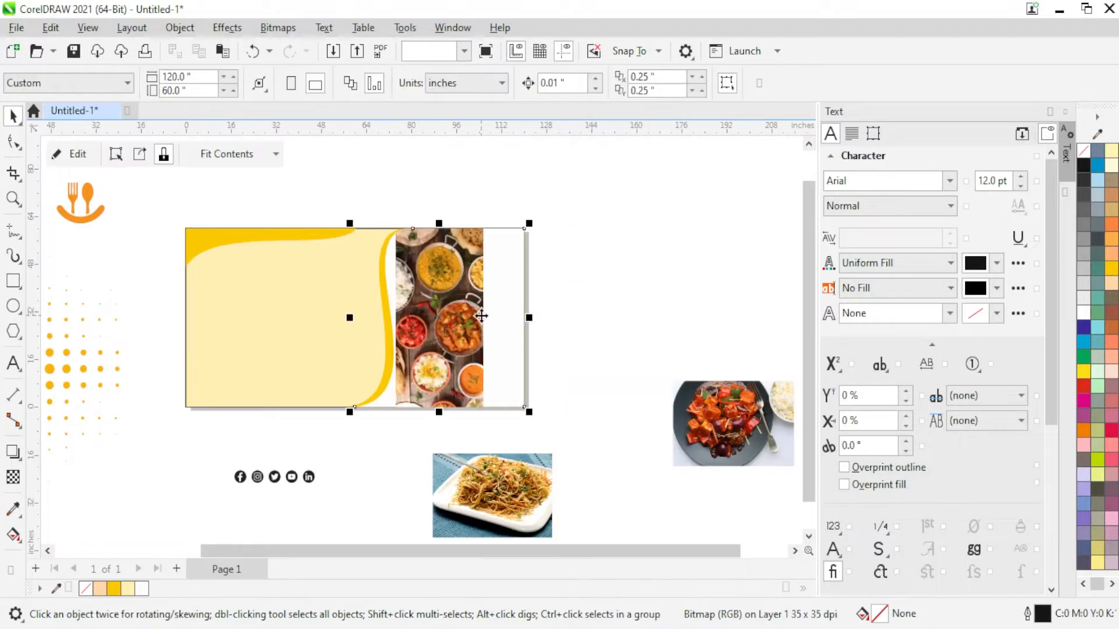
# - Open the PowerClip contents for editing and enlarge the food photo to about 61 by 155.3 inches to cover the frame
pyautogui.rightClick(484, 317)
pyautogui.click(517, 120)
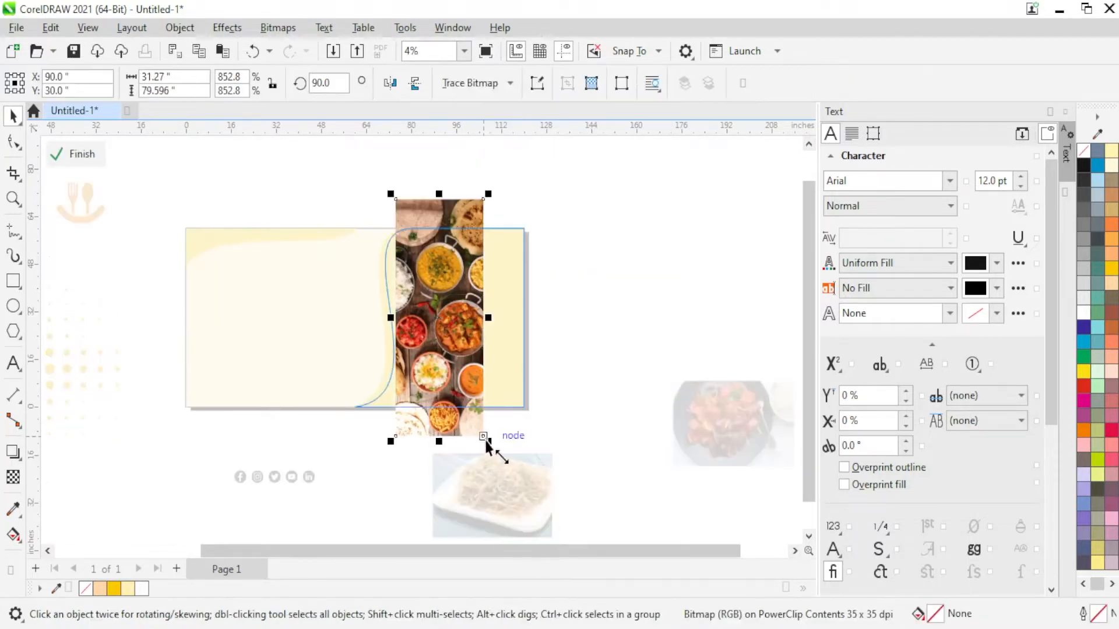
pyautogui.moveTo(489, 442); pyautogui.dragTo(564, 496)
pyautogui.scroll(-2, 417, 397)
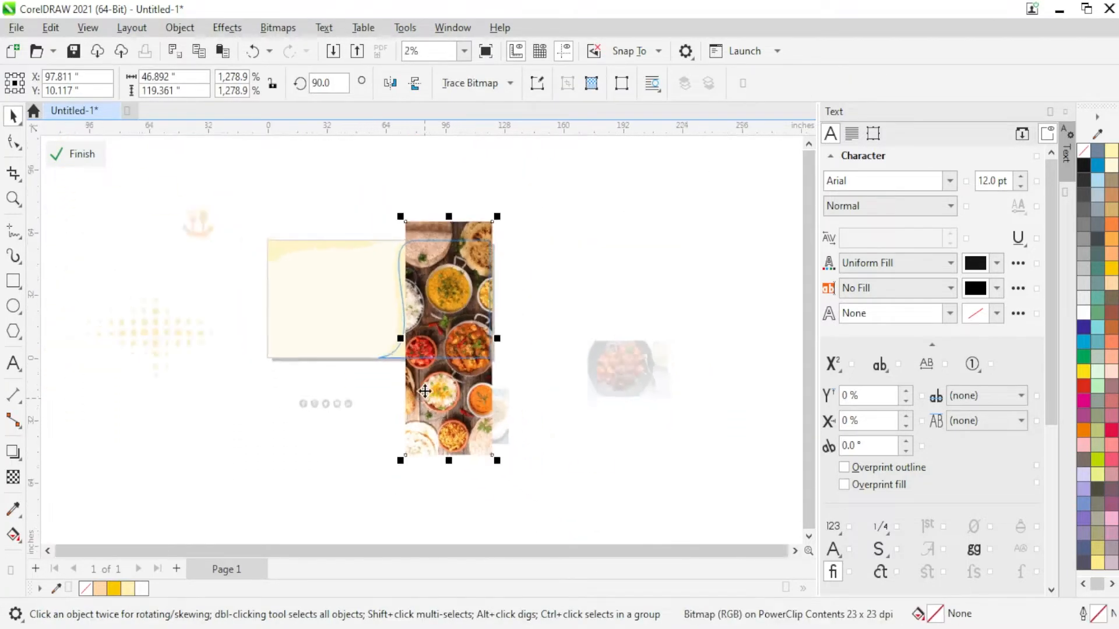
pyautogui.scroll(3, 418, 246)
pyautogui.moveTo(389, 196); pyautogui.dragTo(348, 168)
pyautogui.scroll(-2, 506, 375)
pyautogui.scroll(3, 505, 466)
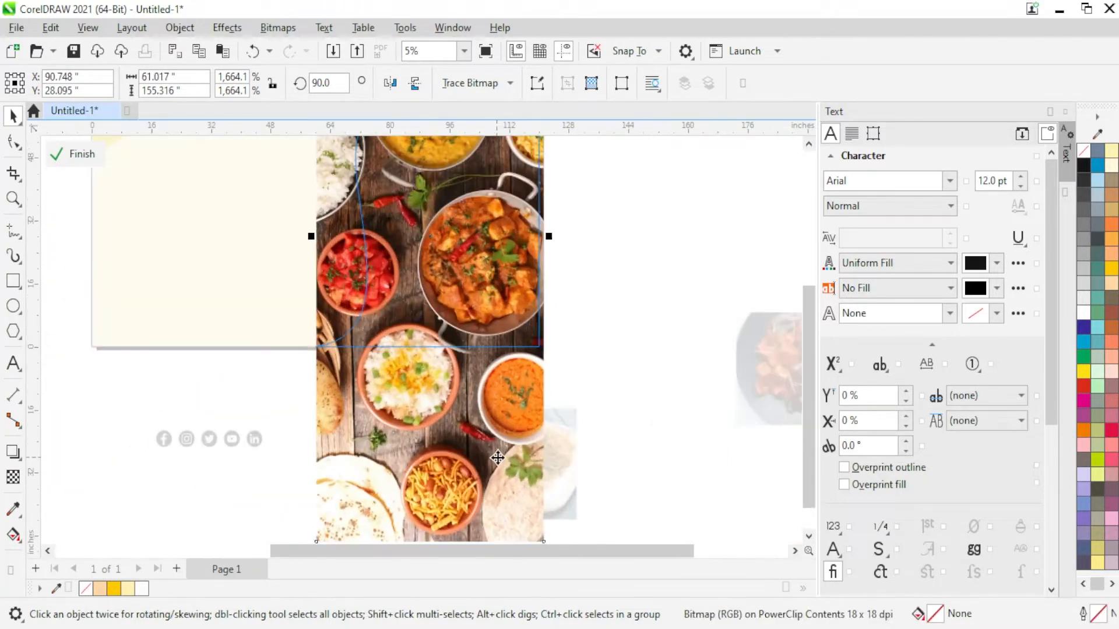
# - Move the food photo upward so the curry and rice bowls sit within the frame, and finish editing the PowerClip
pyautogui.moveTo(496, 440); pyautogui.dragTo(499, 401)
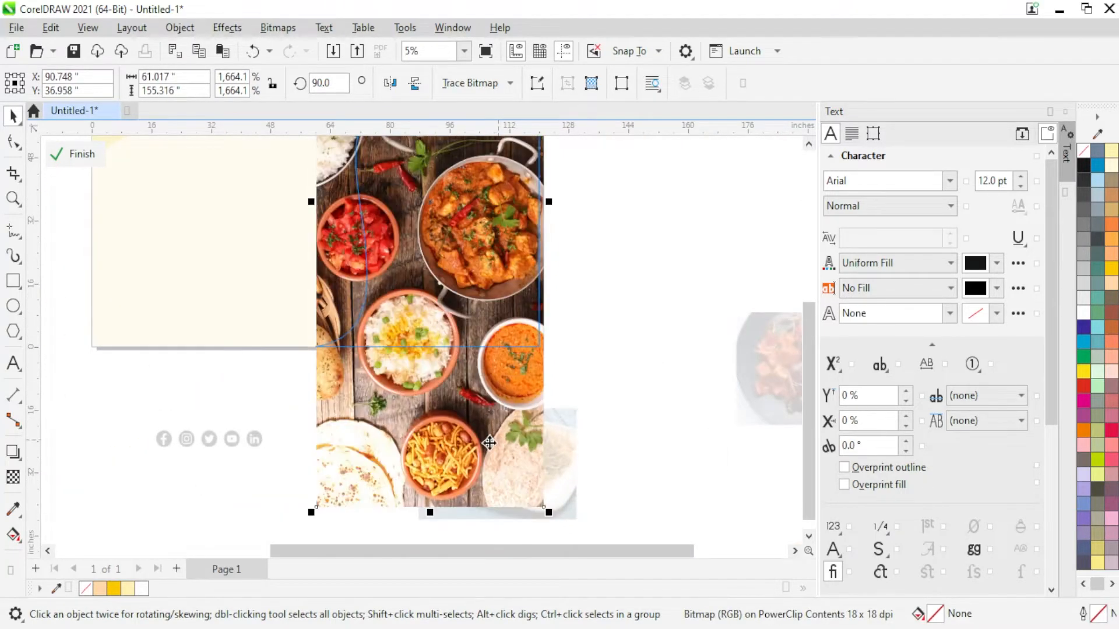
pyautogui.scroll(-2, 506, 283)
pyautogui.scroll(1, 503, 344)
pyautogui.moveTo(502, 355); pyautogui.dragTo(499, 319)
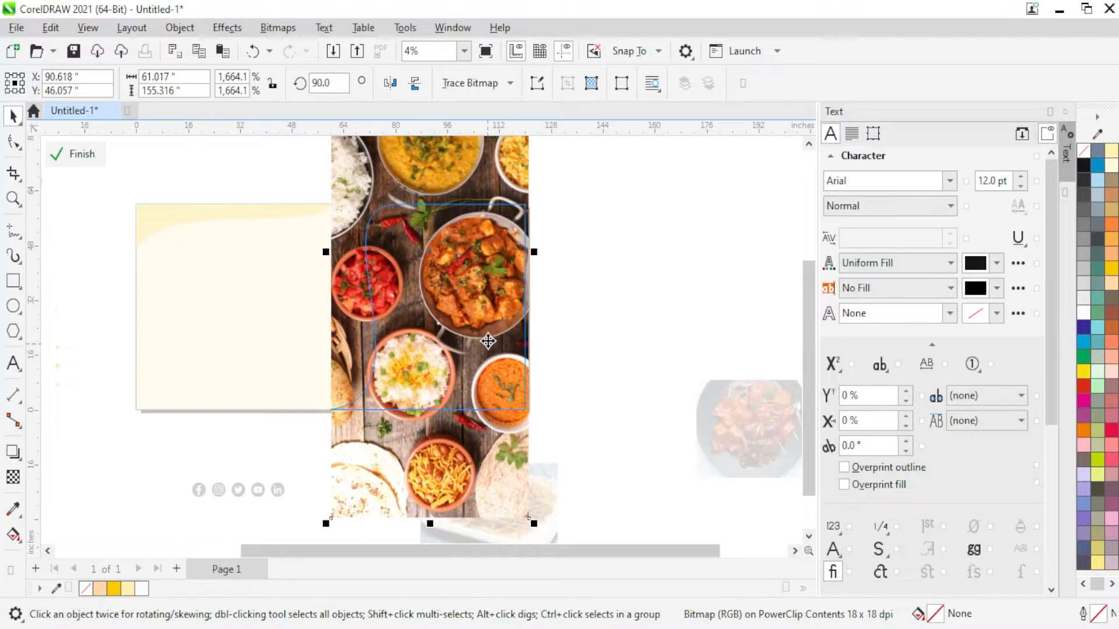
pyautogui.rightClick(488, 340)
pyautogui.click(580, 113)
pyautogui.click(617, 327)
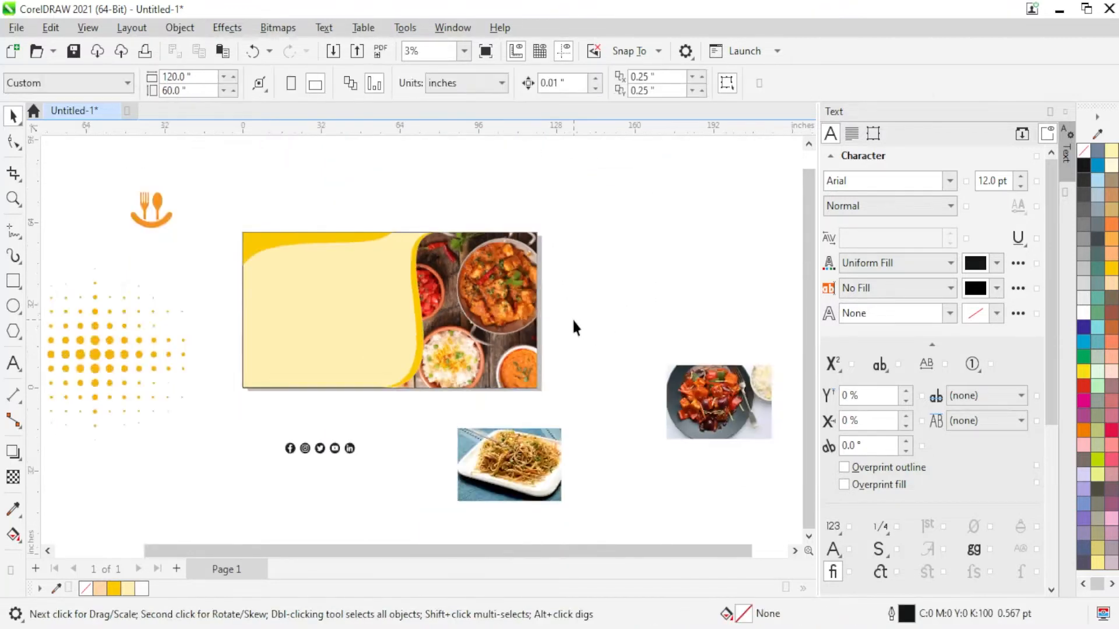
# - Draw a circle about 15.3 inches in diameter over the middle of the yellow curved strip
pyautogui.scroll(2, 445, 316)
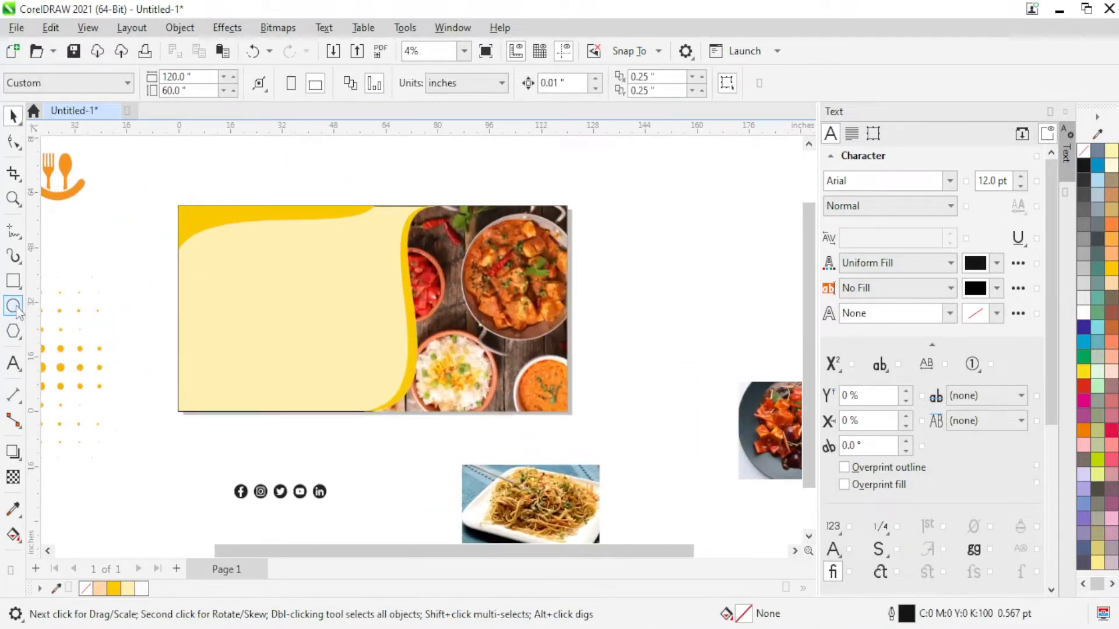
pyautogui.click(13, 305)
pyautogui.moveTo(383, 298); pyautogui.dragTo(431, 348)
pyautogui.press('space')
pyautogui.scroll(3, 412, 338)
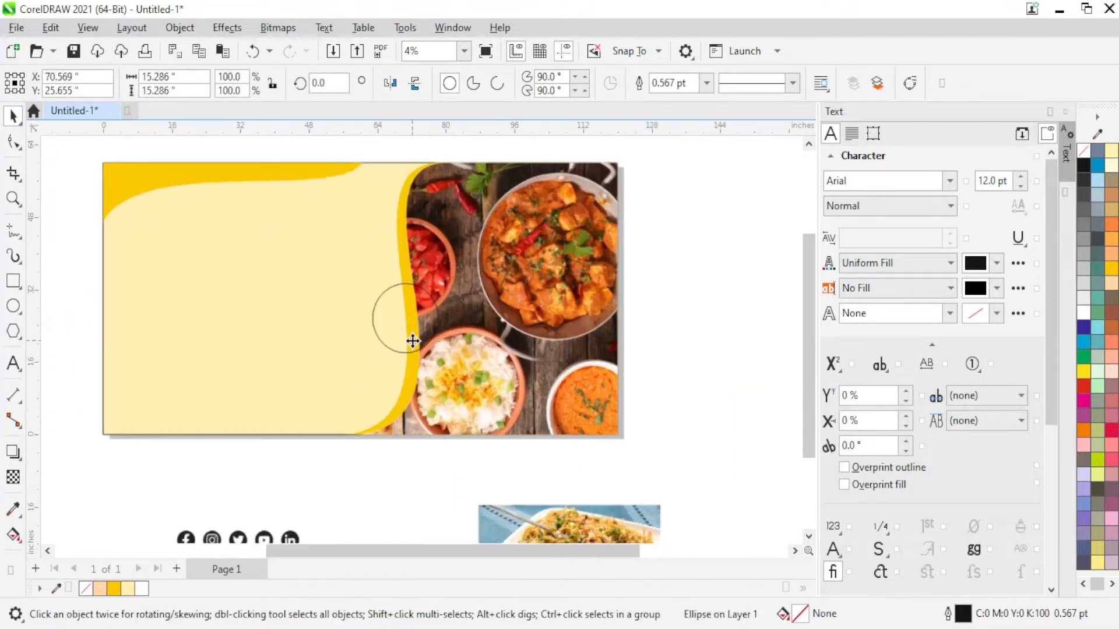
# - Duplicate the circle and arrange the two circles one above the other along the yellow strip
pyautogui.moveTo(402, 310); pyautogui.dragTo(408, 378)
pyautogui.moveTo(424, 293); pyautogui.dragTo(418, 272)
pyautogui.press('Right')
pyautogui.press('Right')
pyautogui.press('Right')
pyautogui.press('Right')
pyautogui.press('Right')
pyautogui.press('Right')
pyautogui.press('Right')
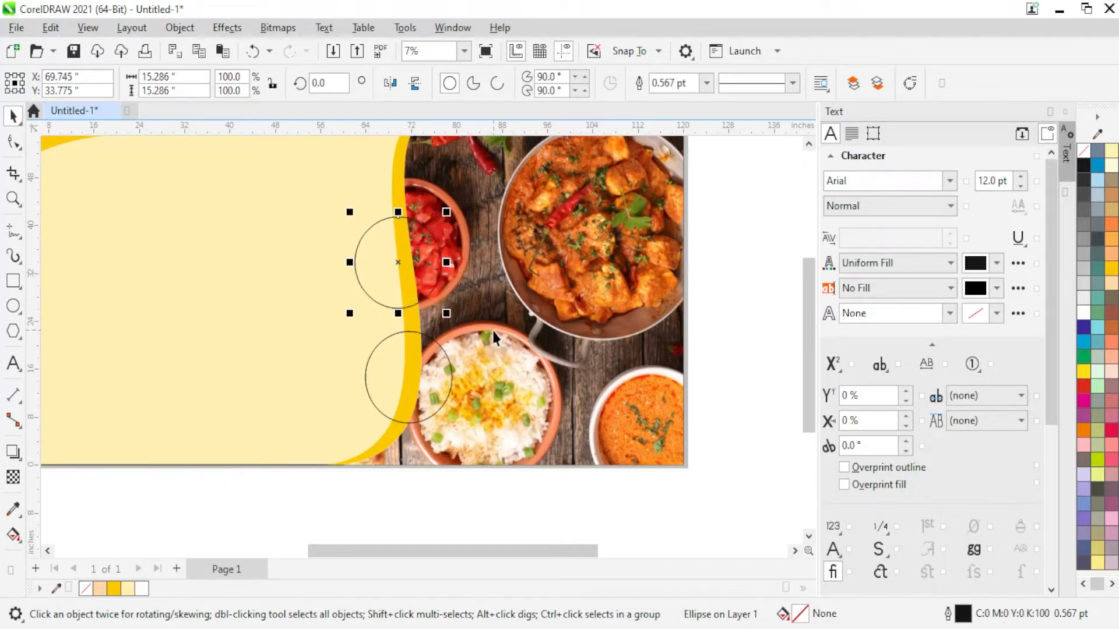
# - Nudge the upper circle slightly so it sits centered over the yellow strip
pyautogui.press('Up')
pyautogui.press('Up')
pyautogui.press('Up')
pyautogui.press('Up')
pyautogui.press('Up')
pyautogui.scroll(2, 415, 273)
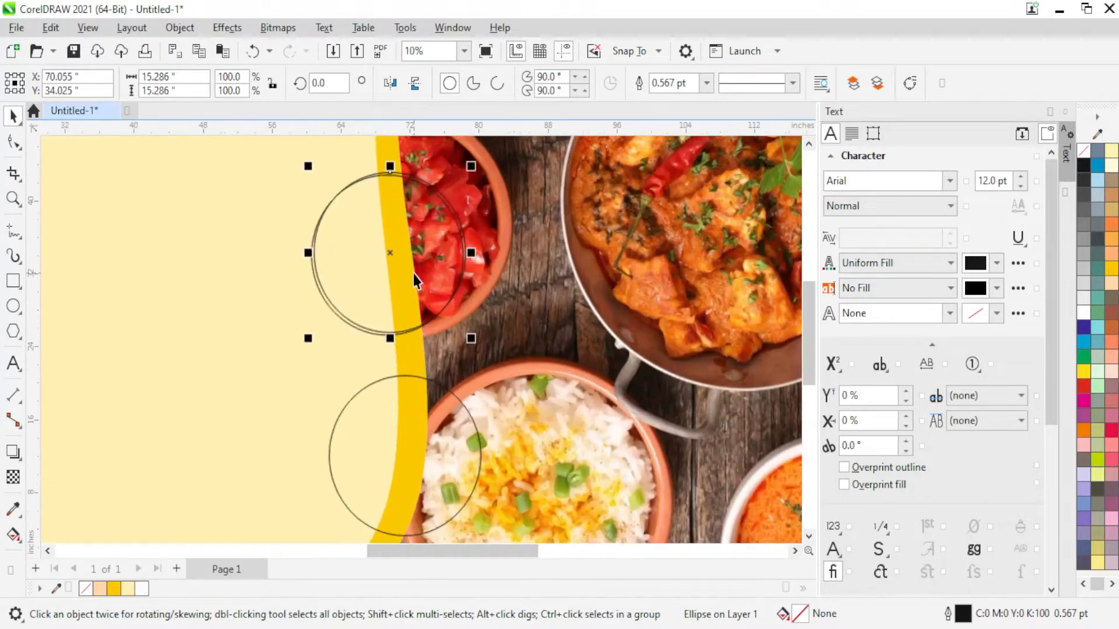
pyautogui.moveTo(406, 265); pyautogui.dragTo(546, 343)
pyautogui.keyDown('shift'); pyautogui.click(505, 325); pyautogui.keyUp('shift')
pyautogui.press('c')
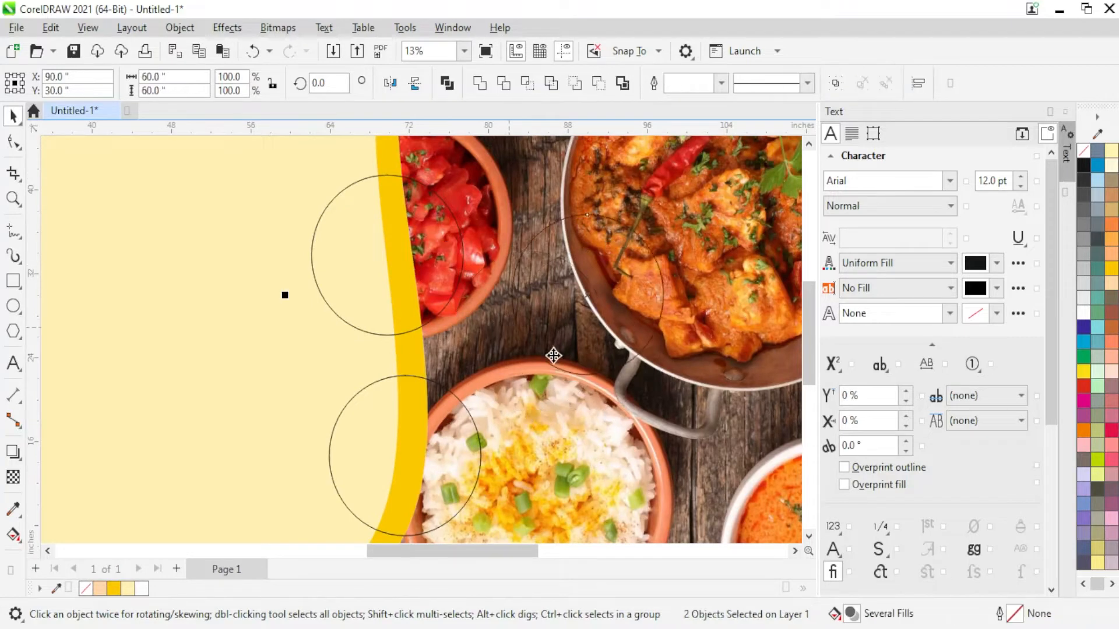
pyautogui.scroll(-2, 326, 362)
pyautogui.press('Escape')
pyautogui.scroll(1, 321, 310)
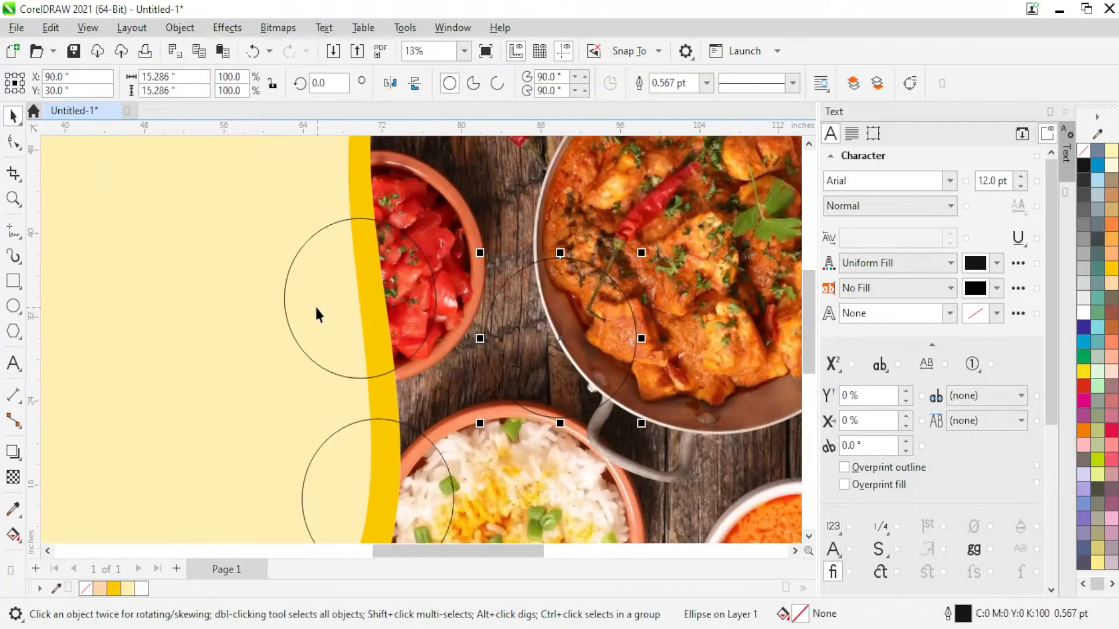
pyautogui.hotkey('ctrl', 'z')
pyautogui.hotkey('ctrl', 'z')
pyautogui.click(480, 379)
pyautogui.click(423, 360)
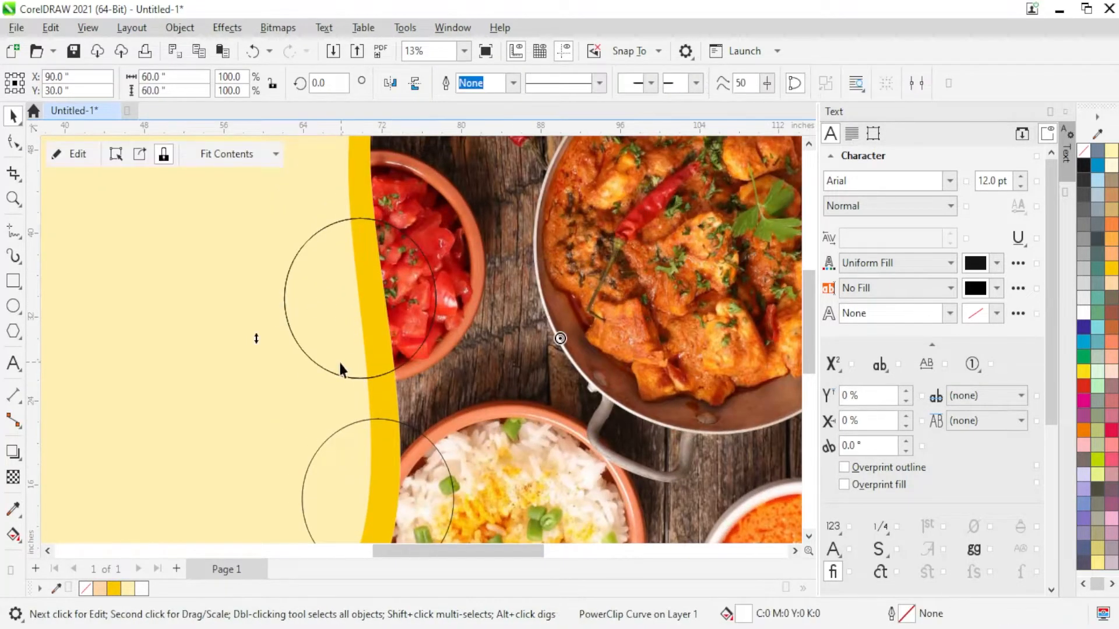
# - Create a concentric circle about 16.4 inches in diameter behind the upper circle, filled golden yellow with no outline
pyautogui.click(373, 377)
pyautogui.moveTo(440, 383); pyautogui.dragTo(460, 413)
pyautogui.click(1111, 274)
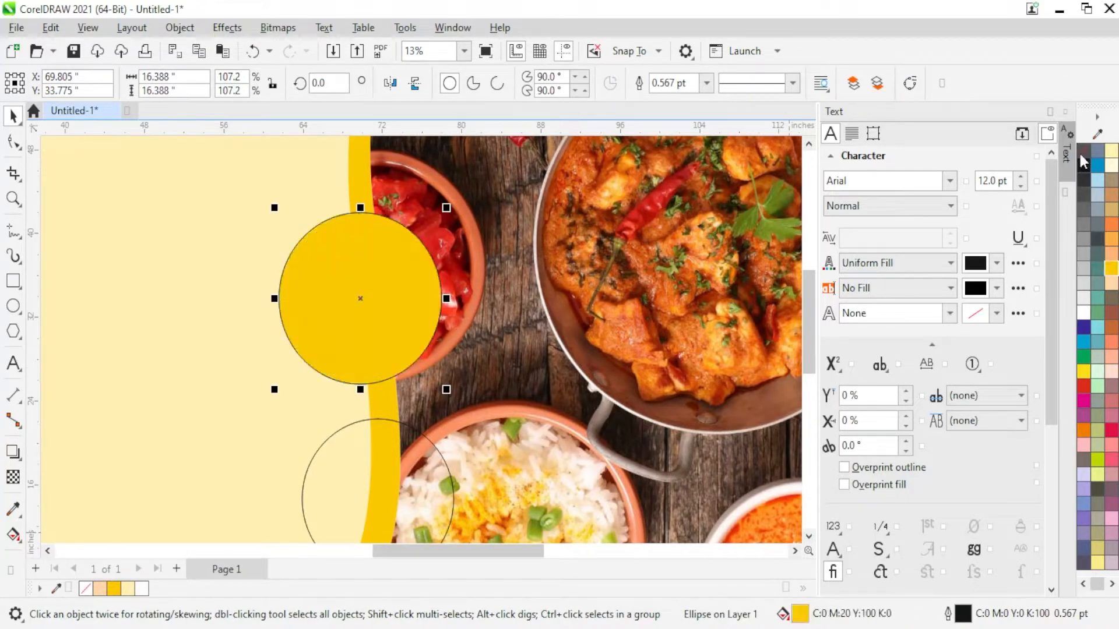
pyautogui.rightClick(1083, 151)
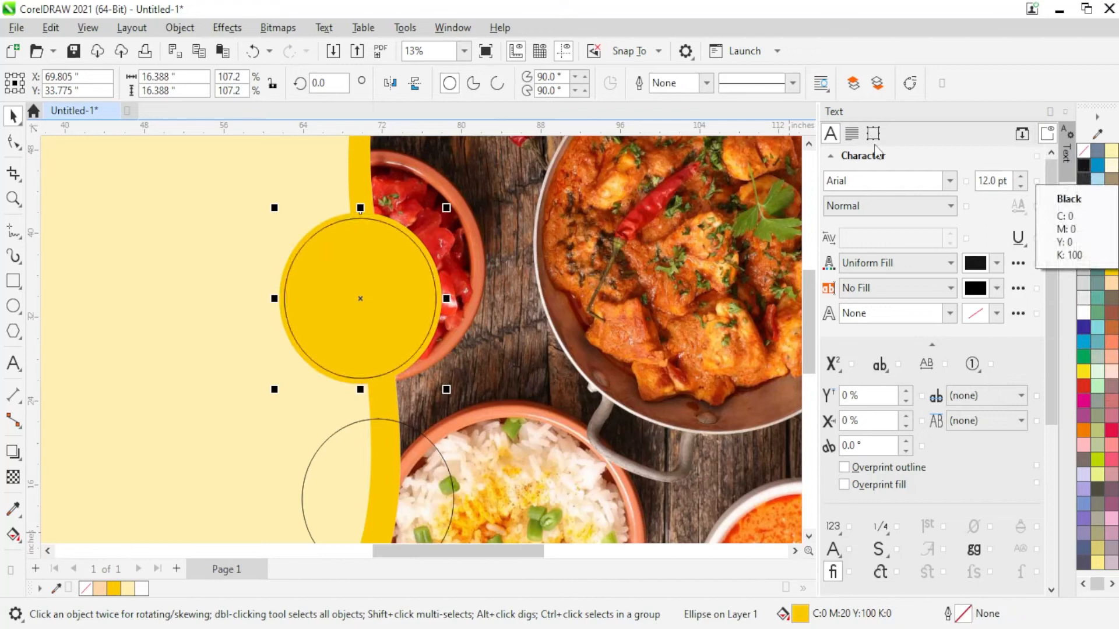
# - Fill the inner upper circle with white and remove its outline
pyautogui.click(402, 291)
pyautogui.click(1084, 313)
pyautogui.rightClick(1085, 151)
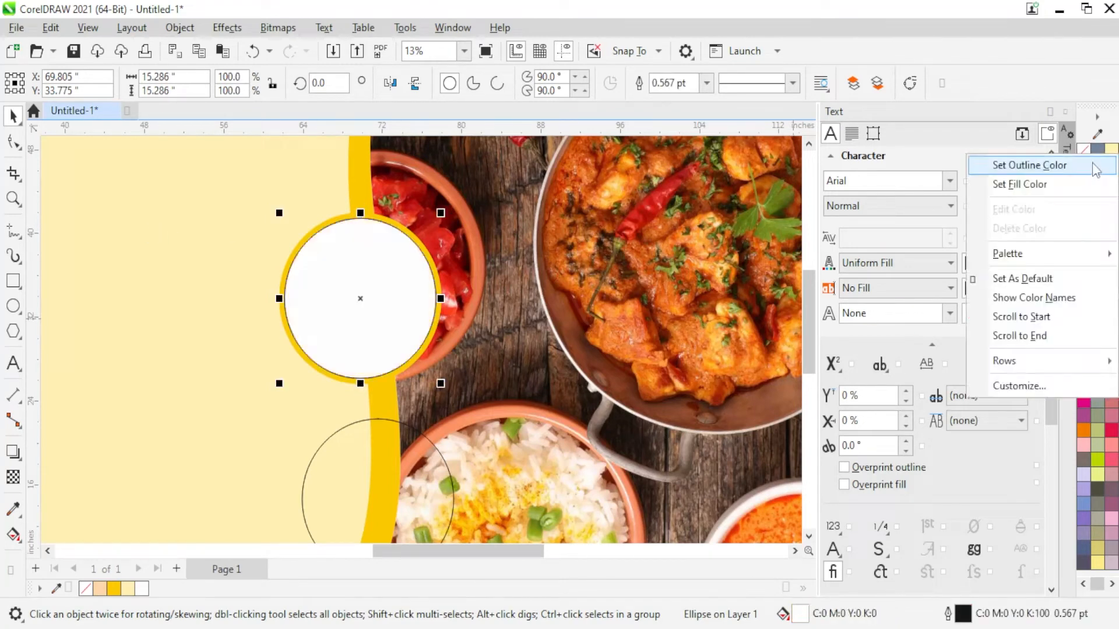
pyautogui.click(1078, 164)
# - Replace the lower unfilled circle with a duplicate of the white circle and its yellow ring, placed on the strip
pyautogui.scroll(-1, 414, 258)
pyautogui.click(377, 396)
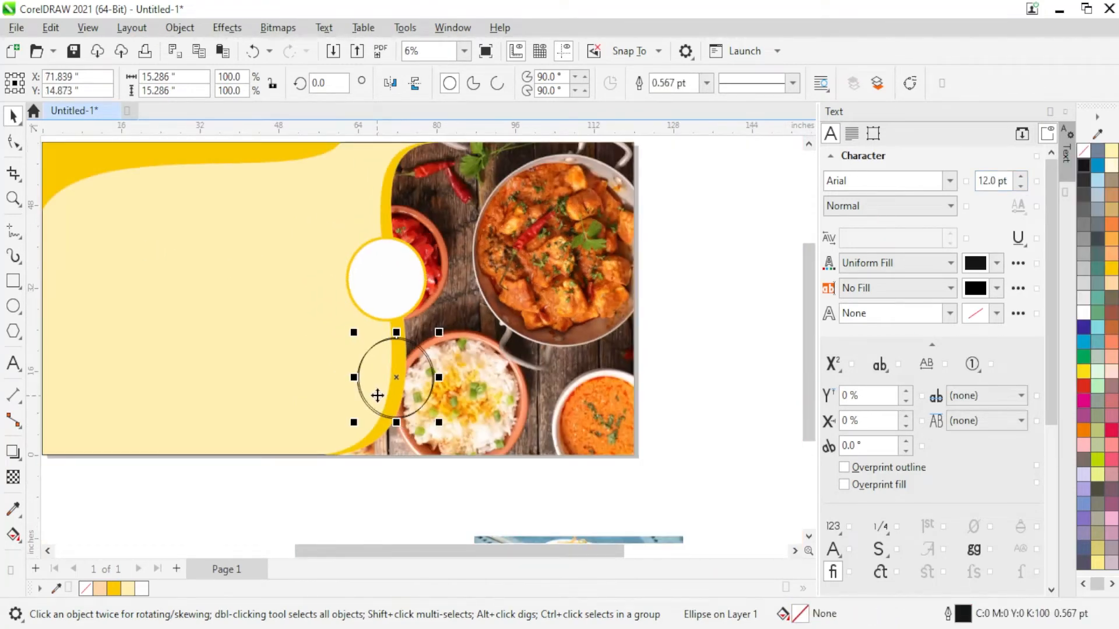
pyautogui.press('Delete')
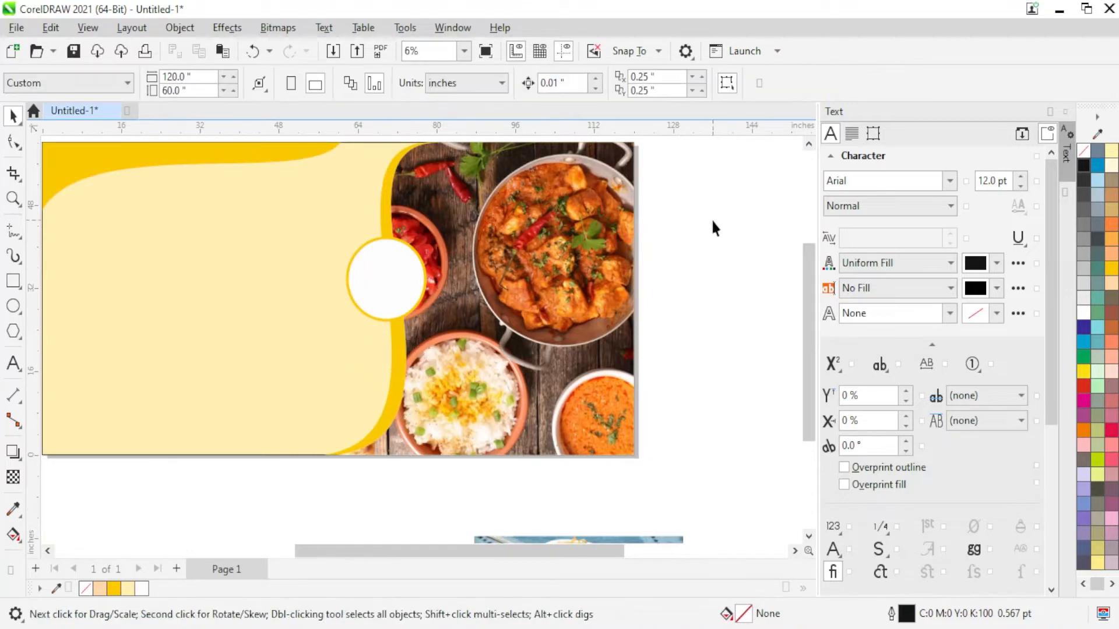
pyautogui.moveTo(712, 221); pyautogui.dragTo(340, 342)
pyautogui.scroll(1, 373, 316)
pyautogui.rightClick(406, 403)
pyautogui.moveTo(392, 256); pyautogui.dragTo(412, 418)
pyautogui.scroll(-4, 408, 414)
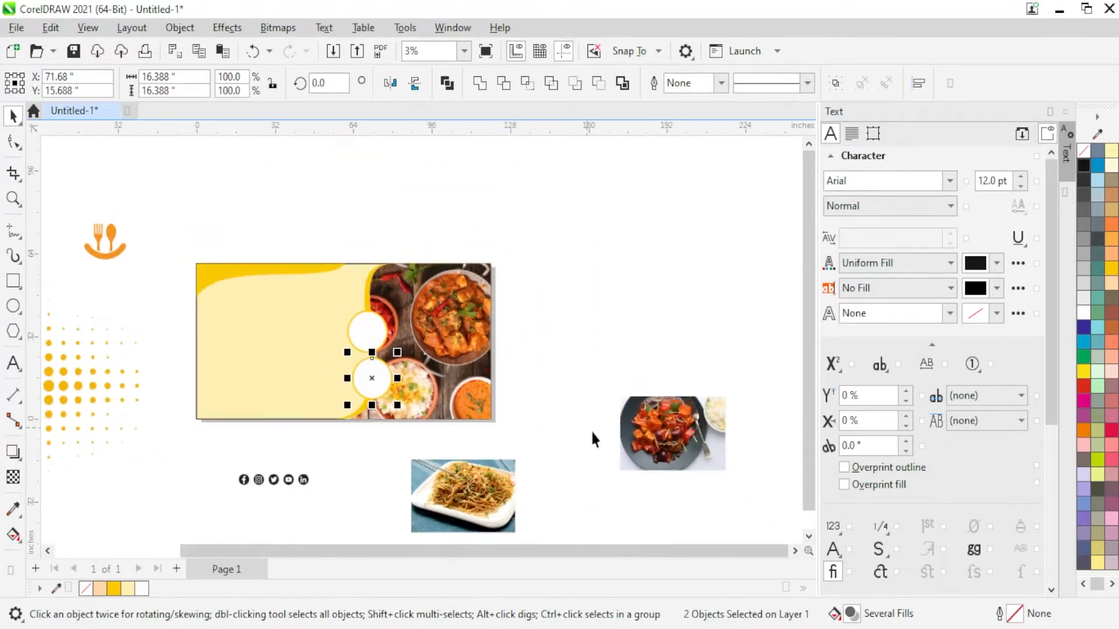
# - PowerClip the photo of the red dish into the lower white circle and the noodle photo into the upper one
pyautogui.click(659, 445)
pyautogui.rightClick(655, 443)
pyautogui.click(722, 365)
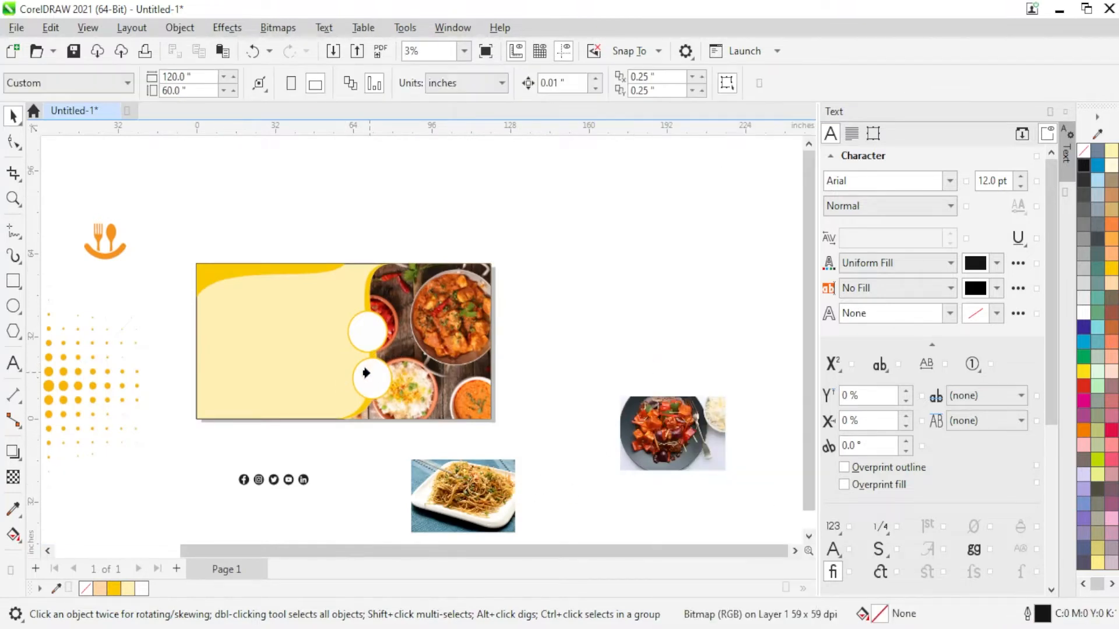
pyautogui.click(368, 376)
pyautogui.rightClick(458, 500)
pyautogui.click(493, 367)
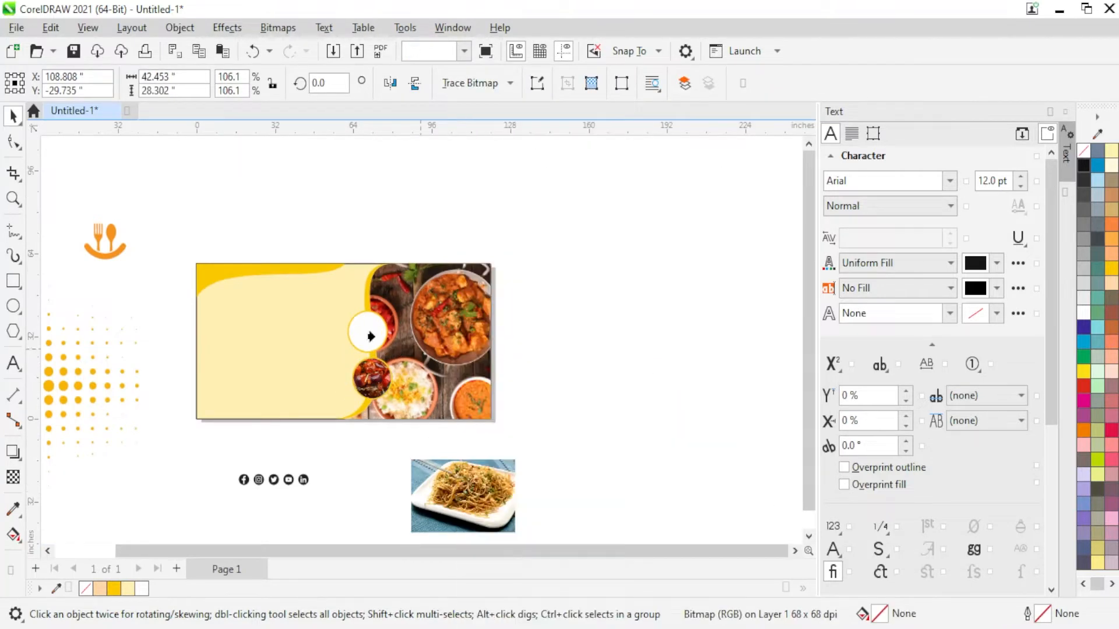
pyautogui.click(365, 329)
# - Edit the upper circle's PowerClip, shrink the noodle photo to about 24.1 by 16.1 inches, and finish editing
pyautogui.rightClick(365, 329)
pyautogui.click(408, 117)
pyautogui.scroll(4, 385, 314)
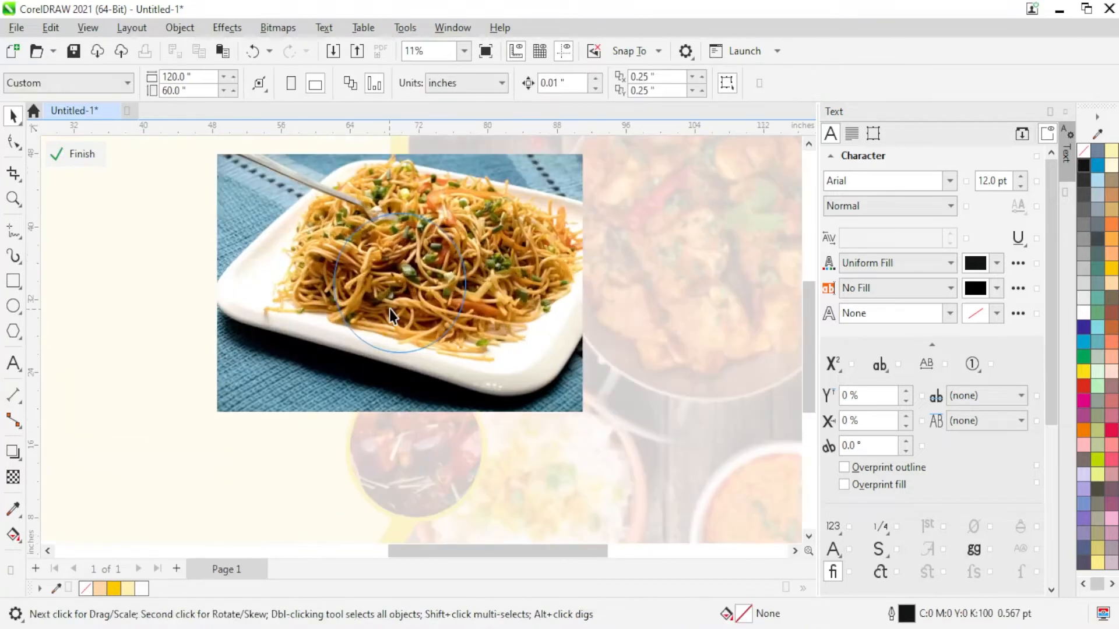
pyautogui.moveTo(587, 424); pyautogui.dragTo(508, 370)
pyautogui.rightClick(442, 282)
pyautogui.click(517, 112)
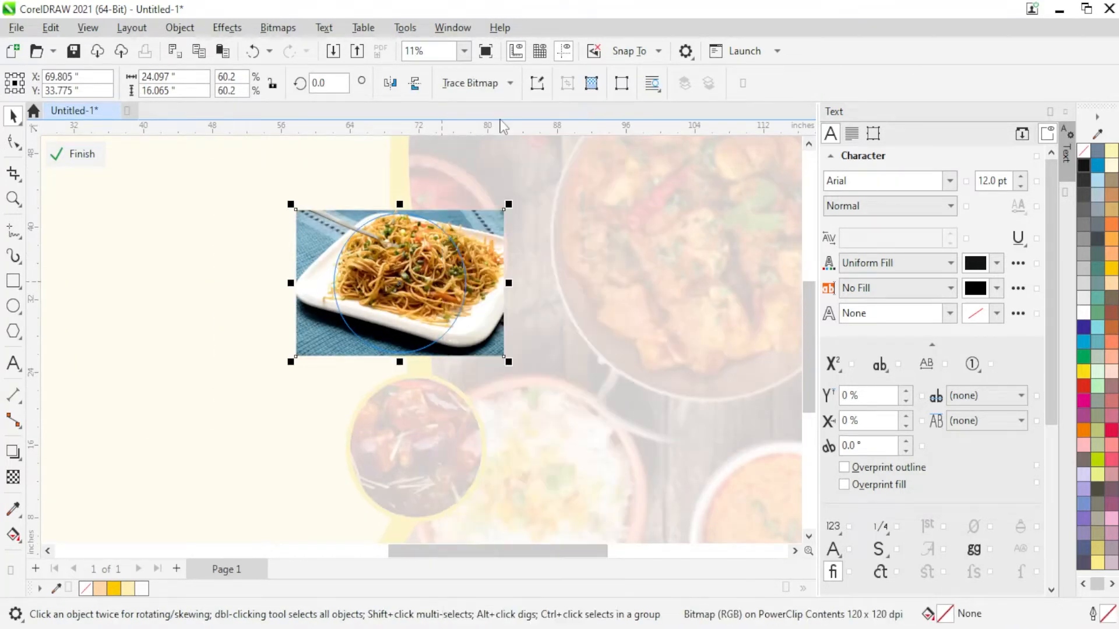
# - Edit the lower circle's PowerClip, shrink the red dish photo to about 23.7 by 15.8 inches, and finish editing
pyautogui.rightClick(478, 329)
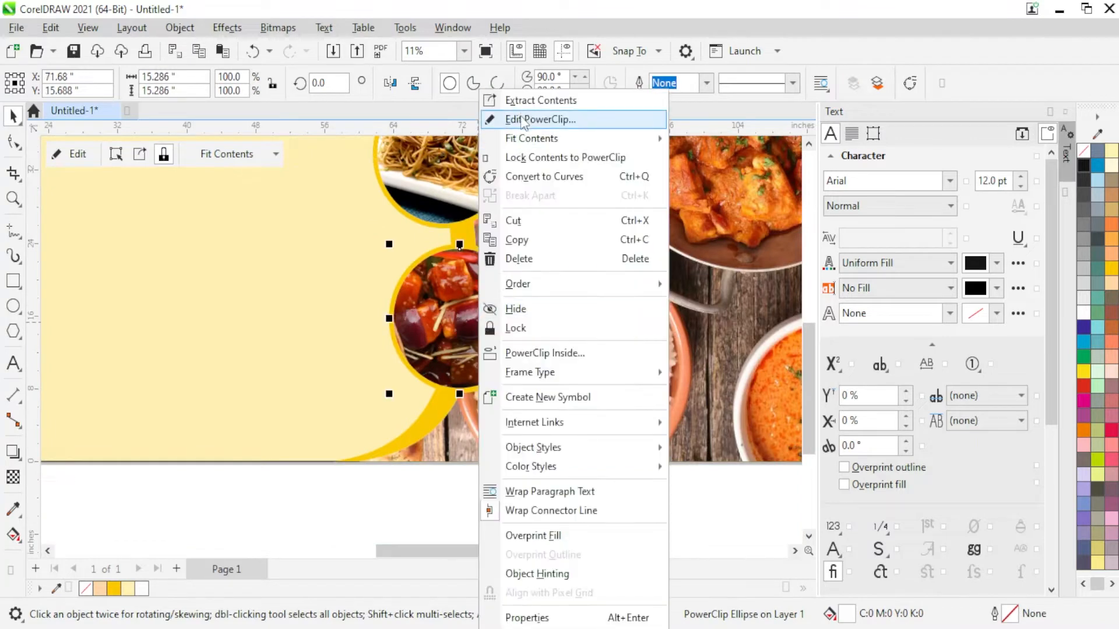
pyautogui.click(513, 117)
pyautogui.scroll(-1, 648, 464)
pyautogui.moveTo(636, 450); pyautogui.dragTo(563, 410)
pyautogui.rightClick(478, 330)
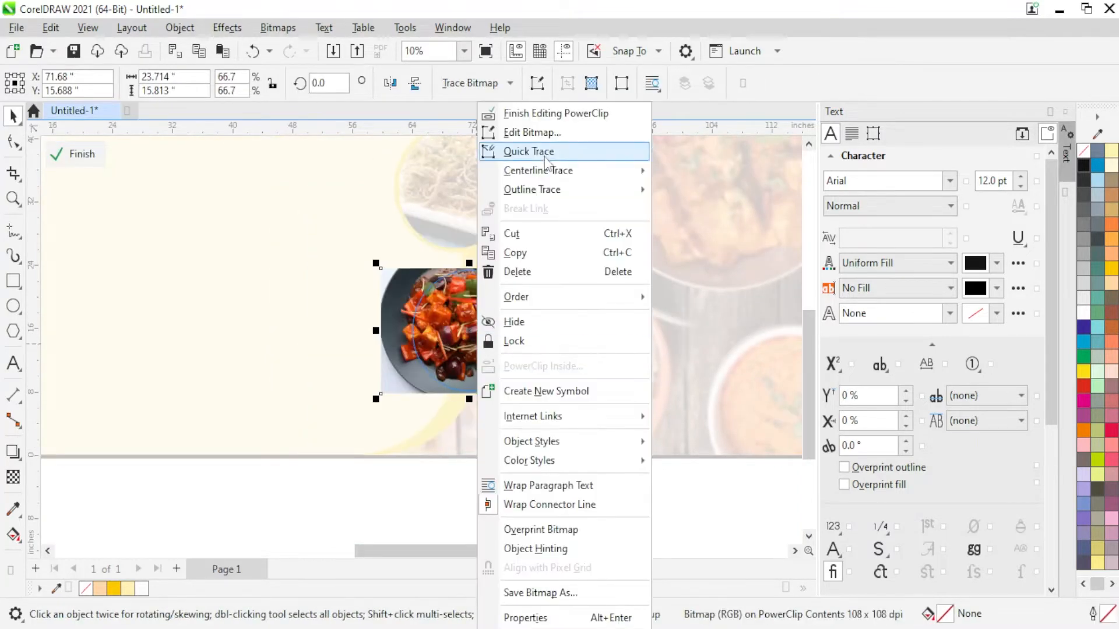
pyautogui.click(512, 112)
# - Place the fork-and-spoon logo in the banner's upper-left area below the yellow curve, about 11 by 8.9 inches in size
pyautogui.scroll(-2, 547, 324)
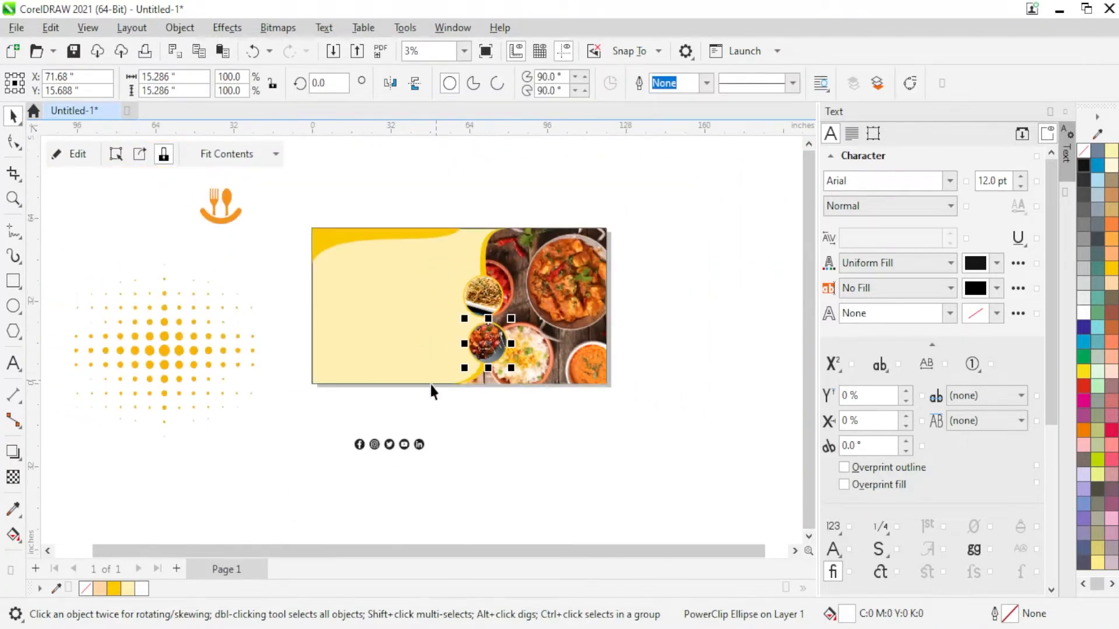
pyautogui.scroll(1, 257, 243)
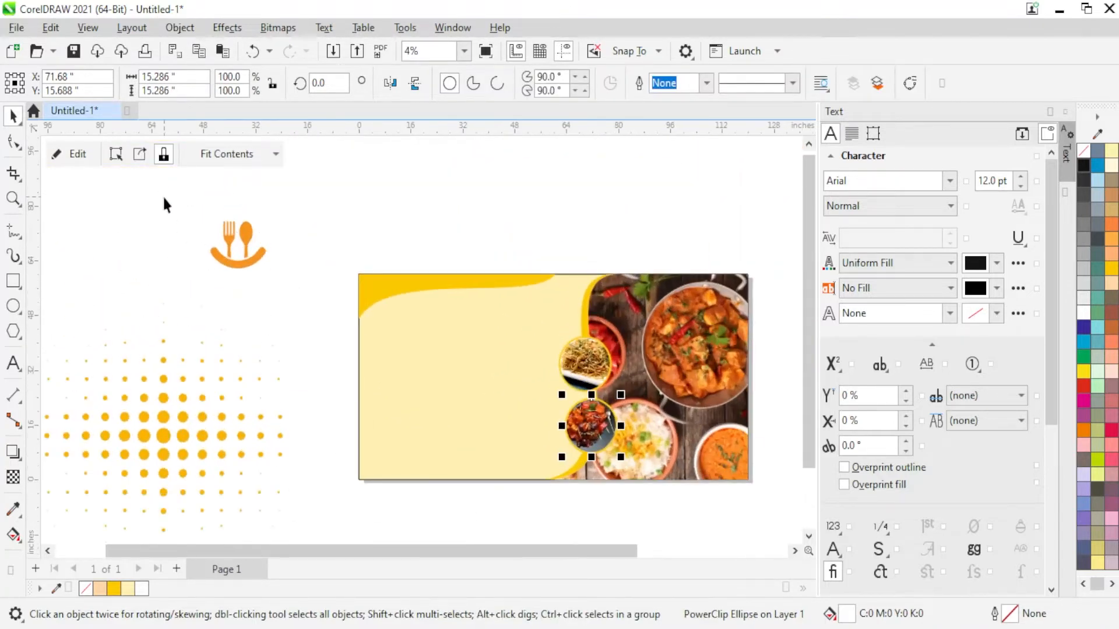
pyautogui.moveTo(165, 200); pyautogui.dragTo(310, 289)
pyautogui.moveTo(247, 241); pyautogui.dragTo(397, 317)
pyautogui.scroll(2, 441, 368)
pyautogui.scroll(-3, 379, 329)
pyautogui.scroll(1, 424, 315)
pyautogui.scroll(1, 423, 315)
# - Fill the fork-and-spoon logo with red and shift it slightly down and toward the banner's left edge
pyautogui.click(1085, 388)
pyautogui.scroll(1, 382, 301)
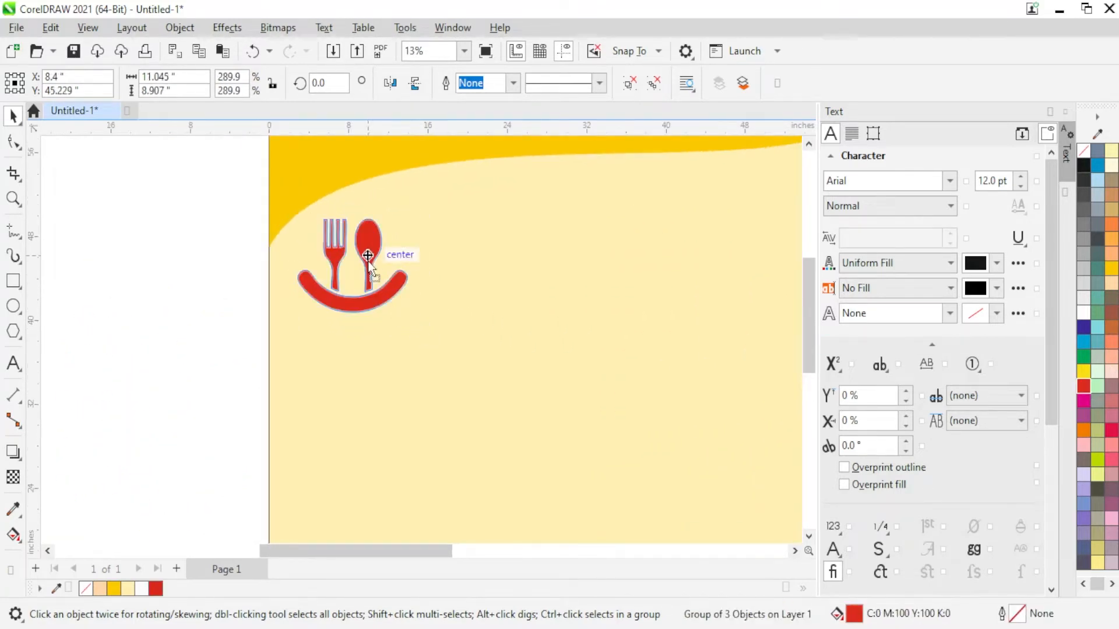
pyautogui.moveTo(368, 262); pyautogui.dragTo(365, 271)
pyautogui.scroll(-2, 365, 271)
pyautogui.scroll(1, 392, 287)
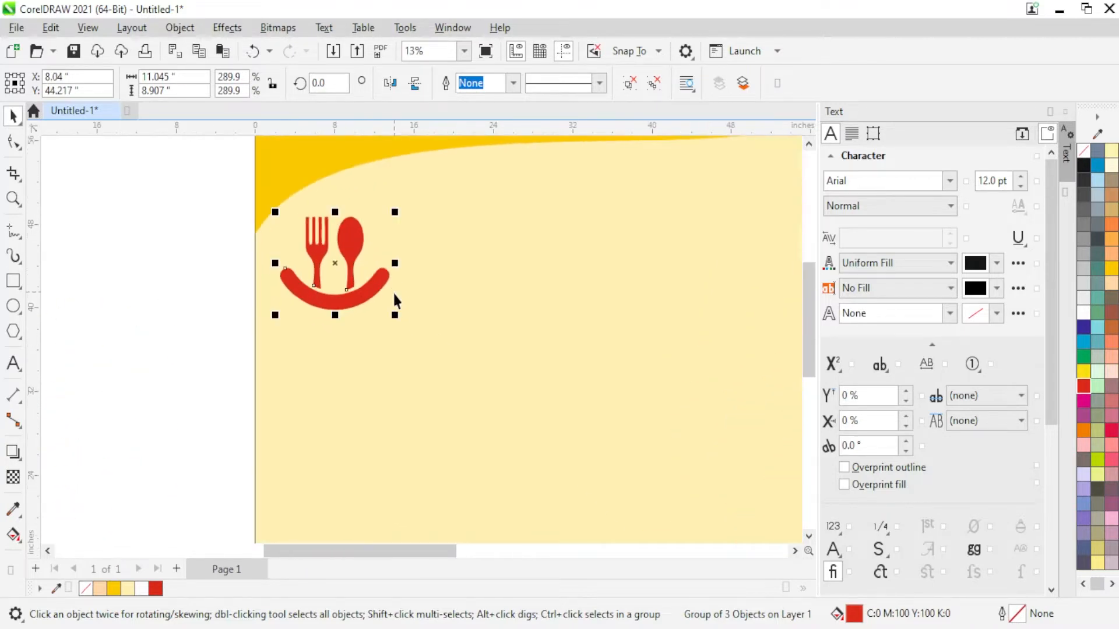
# - Add the text "Your Logo Here" about 10 inches wide and center it beneath the logo
pyautogui.click(14, 362)
pyautogui.click(137, 349)
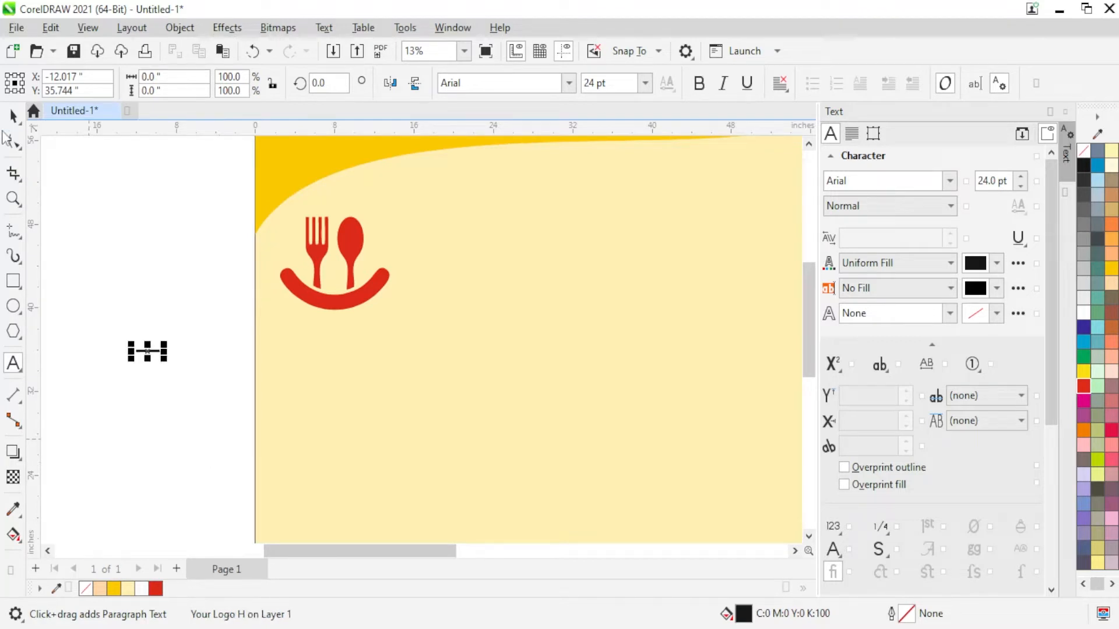
pyautogui.hotkey('ctrl', 'space')
pyautogui.moveTo(165, 360); pyautogui.dragTo(335, 322)
pyautogui.keyDown('shift'); pyautogui.click(310, 302); pyautogui.keyUp('shift')
pyautogui.press('c')
pyautogui.click(200, 271)
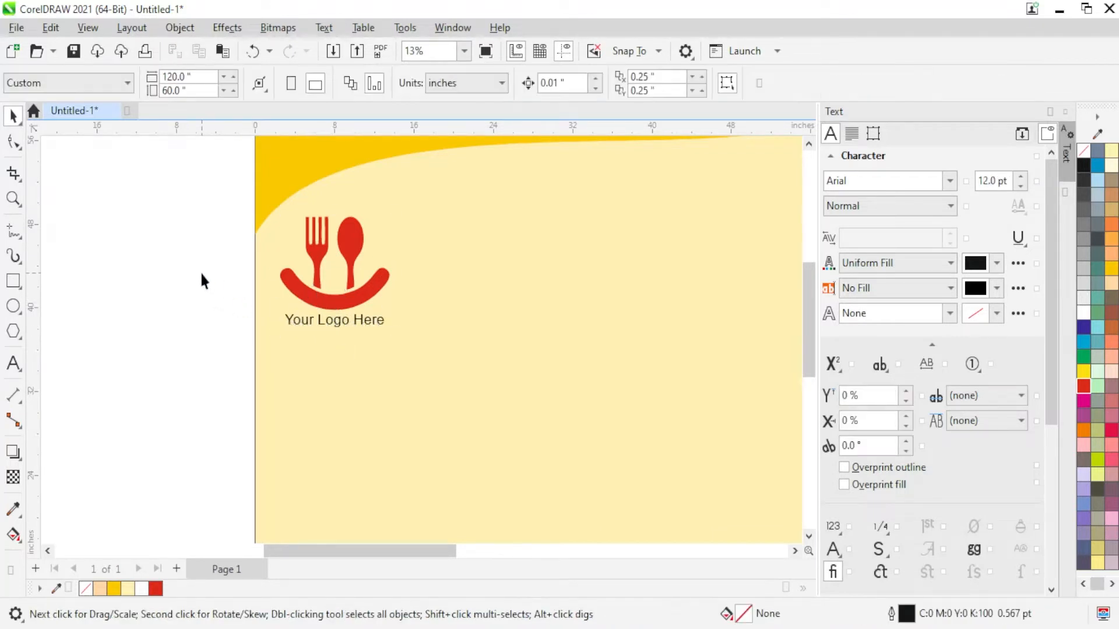
# - Set the "Your Logo Here" text to the Bold style
pyautogui.scroll(1, 385, 301)
pyautogui.click(348, 333)
pyautogui.click(948, 205)
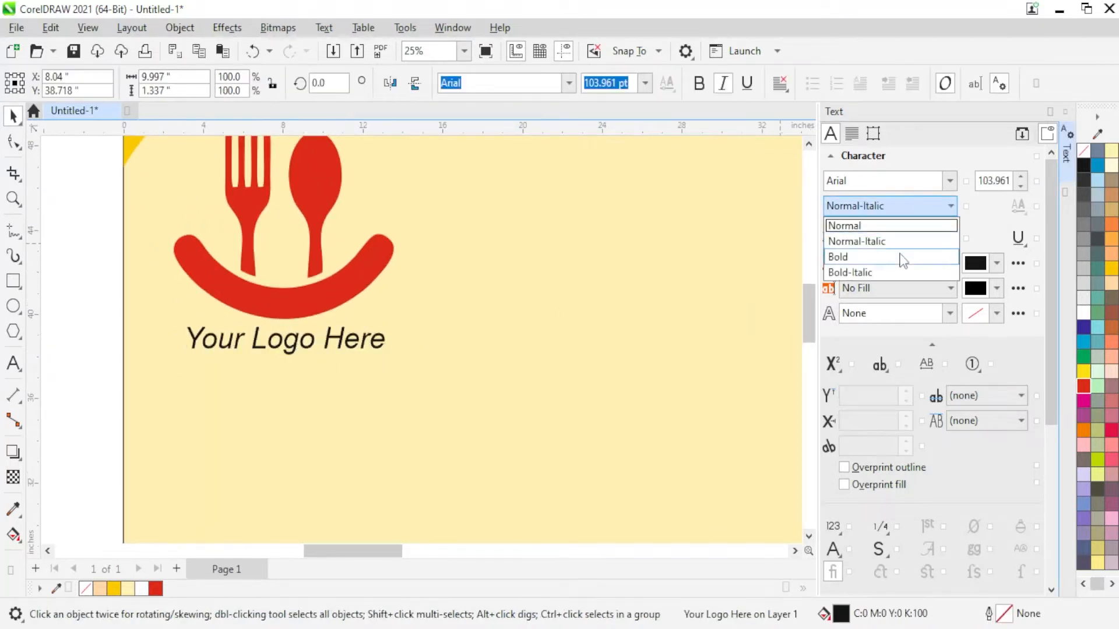
pyautogui.click(851, 254)
# - Duplicate the caption, change the copy to "Restaurant", and enlarge it to about 38.8 inches wide beside the logo
pyautogui.scroll(-3, 345, 309)
pyautogui.moveTo(338, 311); pyautogui.dragTo(267, 382)
pyautogui.rightClick(267, 382)
pyautogui.press('F8')
pyautogui.hotkey('ctrl', 'a')
pyautogui.write('Re')
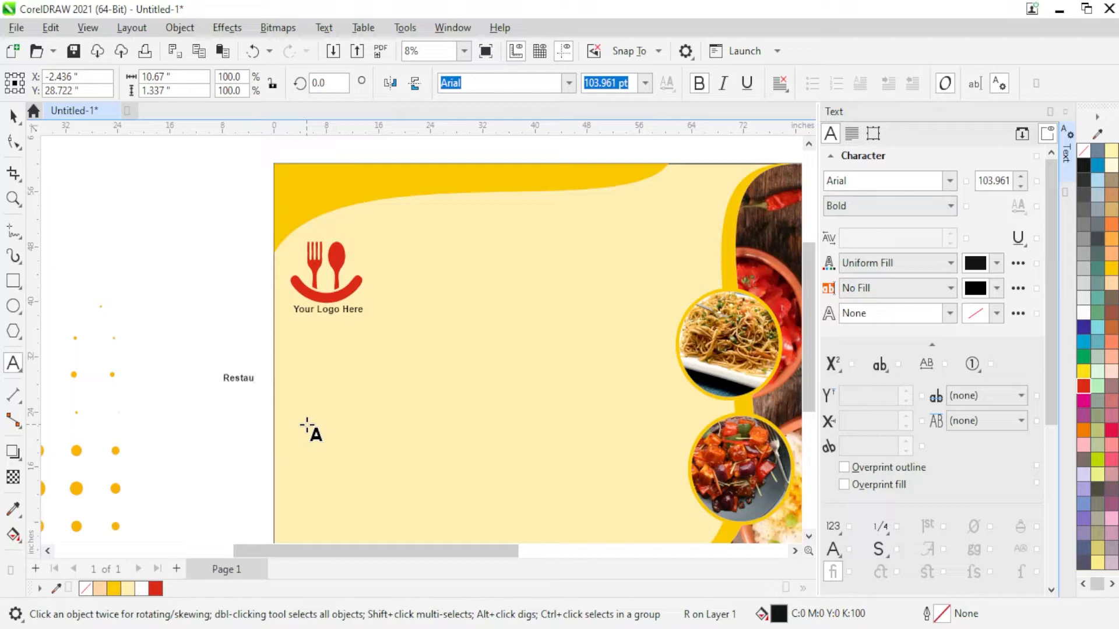
pyautogui.press('Escape')
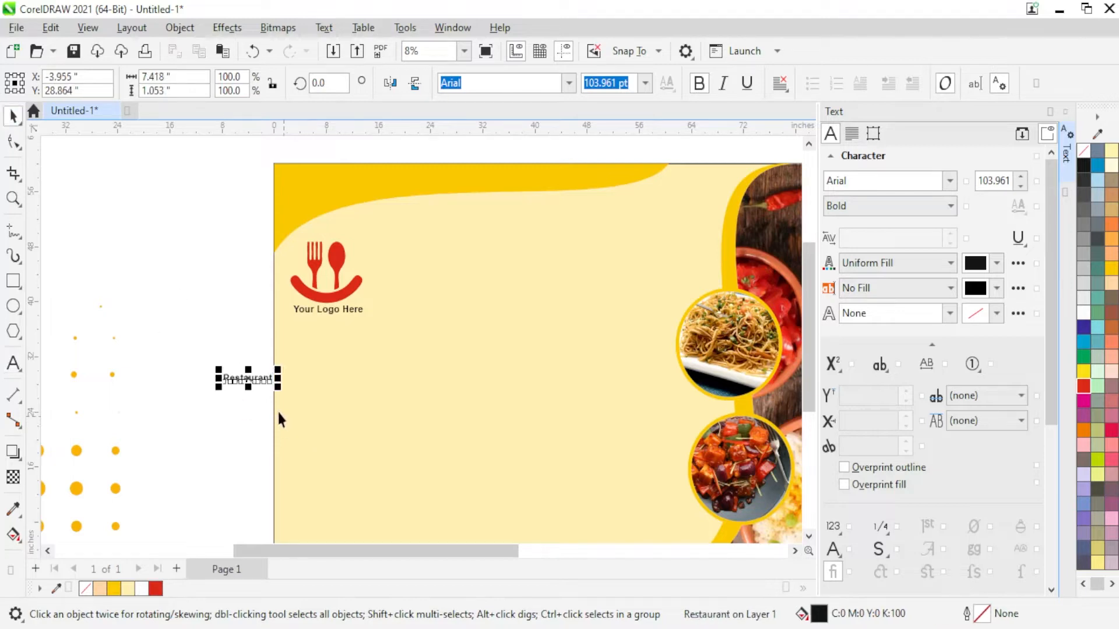
pyautogui.moveTo(279, 371); pyautogui.dragTo(479, 295)
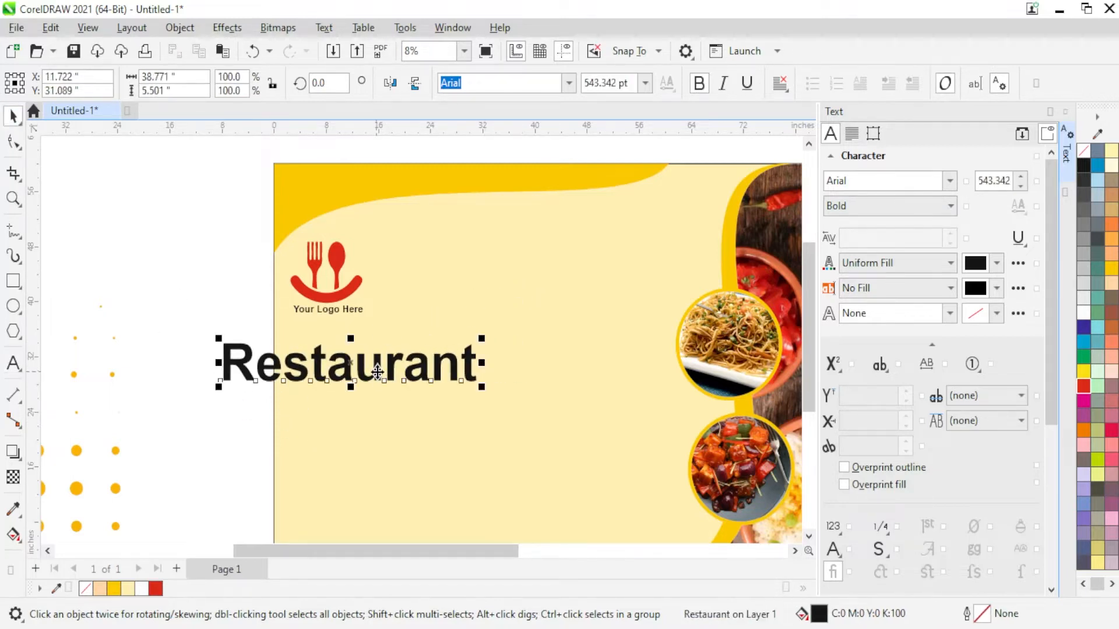
pyautogui.moveTo(376, 368); pyautogui.dragTo(544, 278)
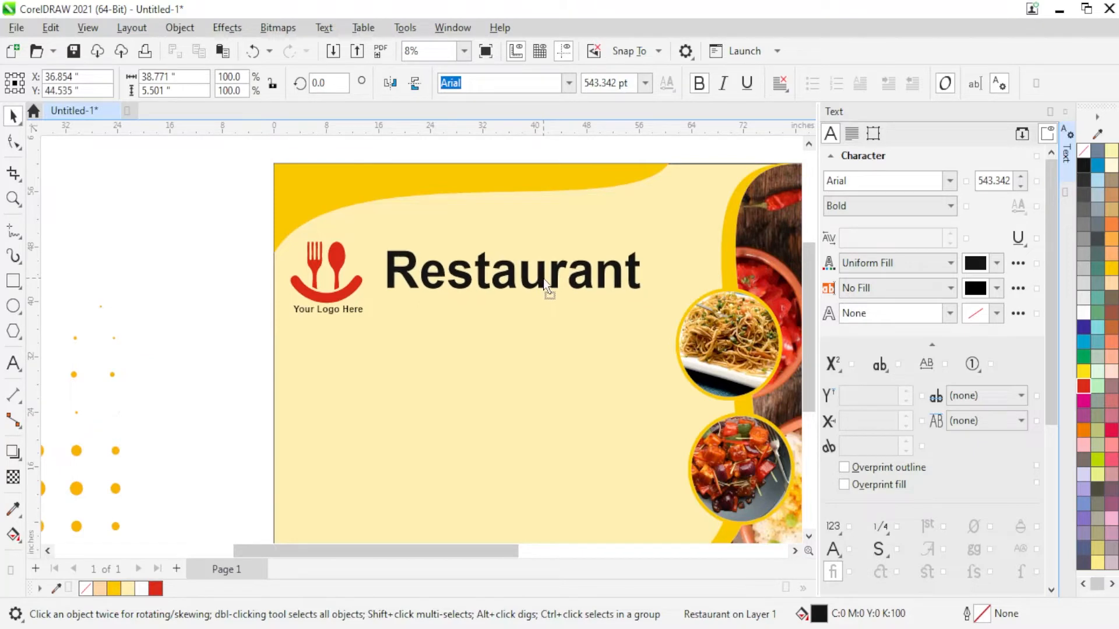
# - Set the "Restaurant" text in Script MT Bold and enlarge it to about 43.8 inches wide
pyautogui.click(949, 181)
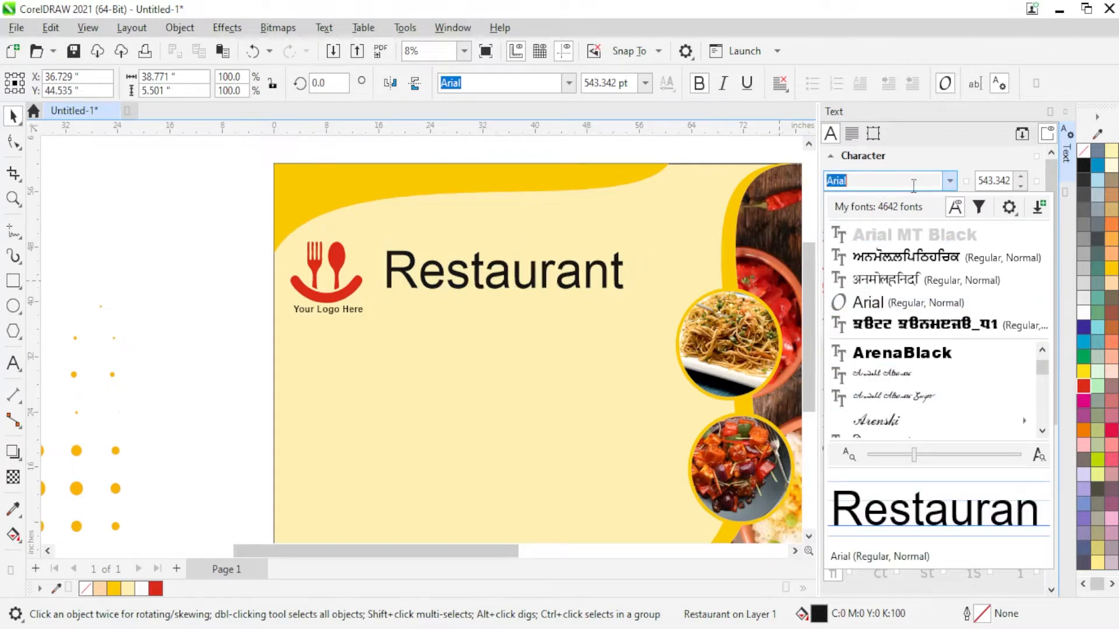
pyautogui.write('script')
pyautogui.click(925, 360)
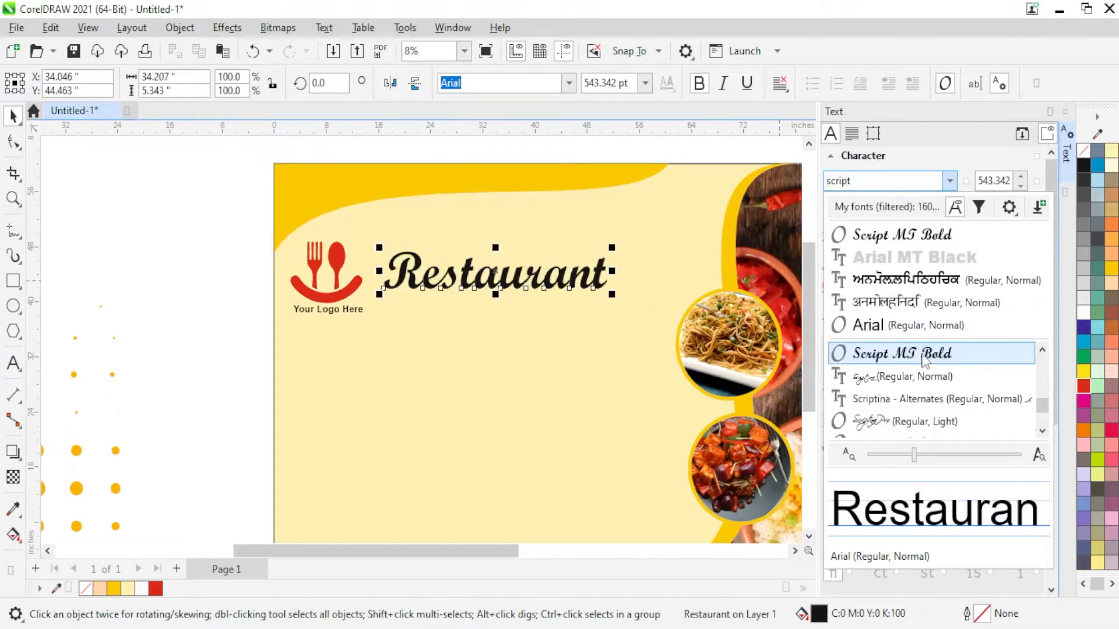
pyautogui.click(926, 360)
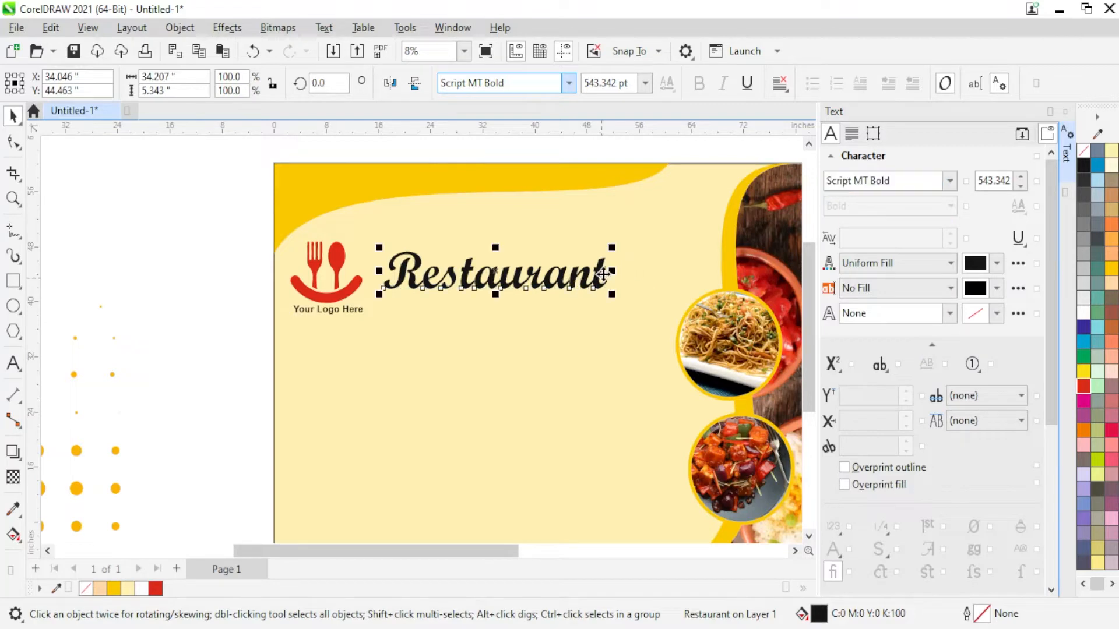
pyautogui.moveTo(612, 248); pyautogui.dragTo(674, 220)
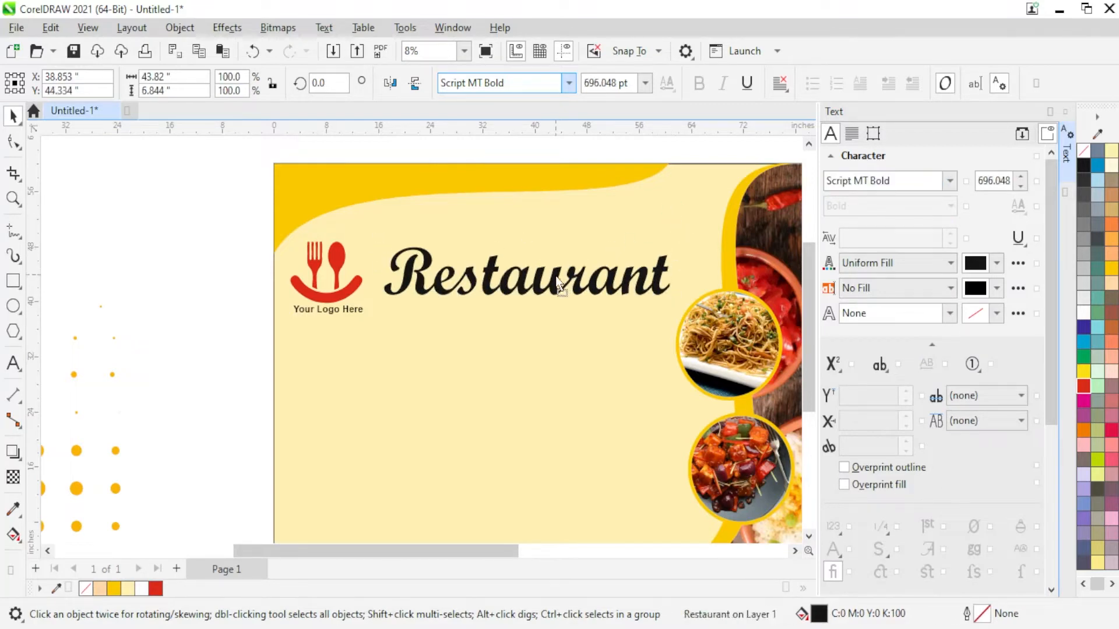
# - Duplicate the "Restaurant" text above the original and change the copy to "Veg."
pyautogui.moveTo(555, 278); pyautogui.dragTo(555, 243)
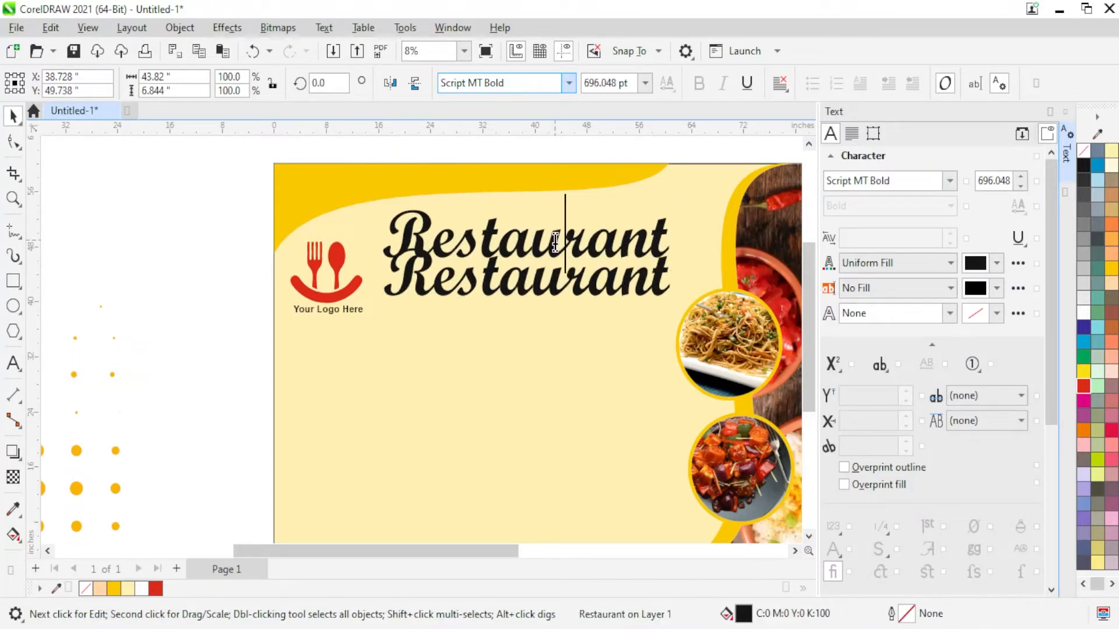
pyautogui.doubleClick(555, 243)
pyautogui.write('Veg')
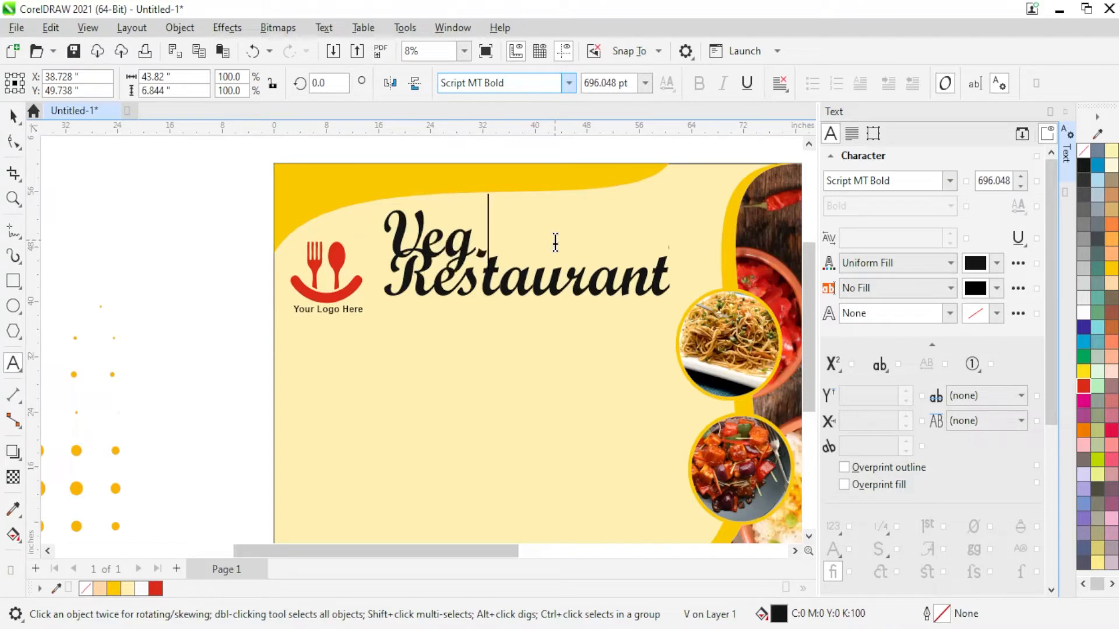
# - Shrink "Veg." to about 8.5 by 4.9 inches, place it above the end of "Restaurant", and fill it green
pyautogui.scroll(2, 477, 251)
pyautogui.moveTo(492, 299); pyautogui.dragTo(425, 243)
pyautogui.moveTo(354, 222); pyautogui.dragTo(675, 260)
pyautogui.scroll(-2, 405, 235)
pyautogui.scroll(1, 368, 236)
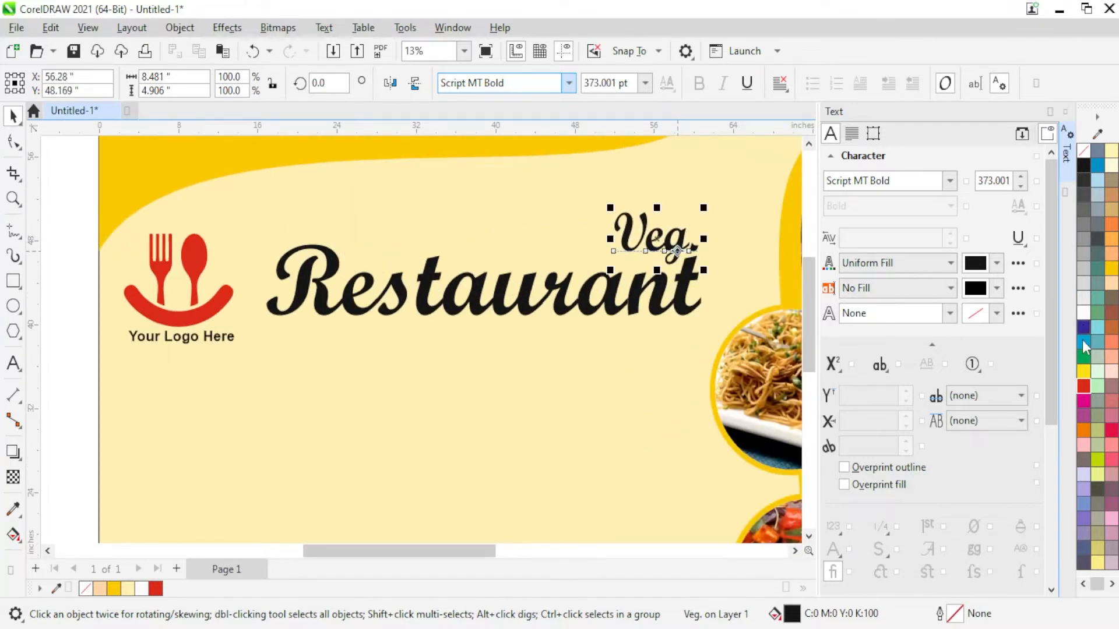
pyautogui.click(1084, 364)
# - Fill the "Restaurant" text red and duplicate it in place with a slight offset
pyautogui.press('Tab')
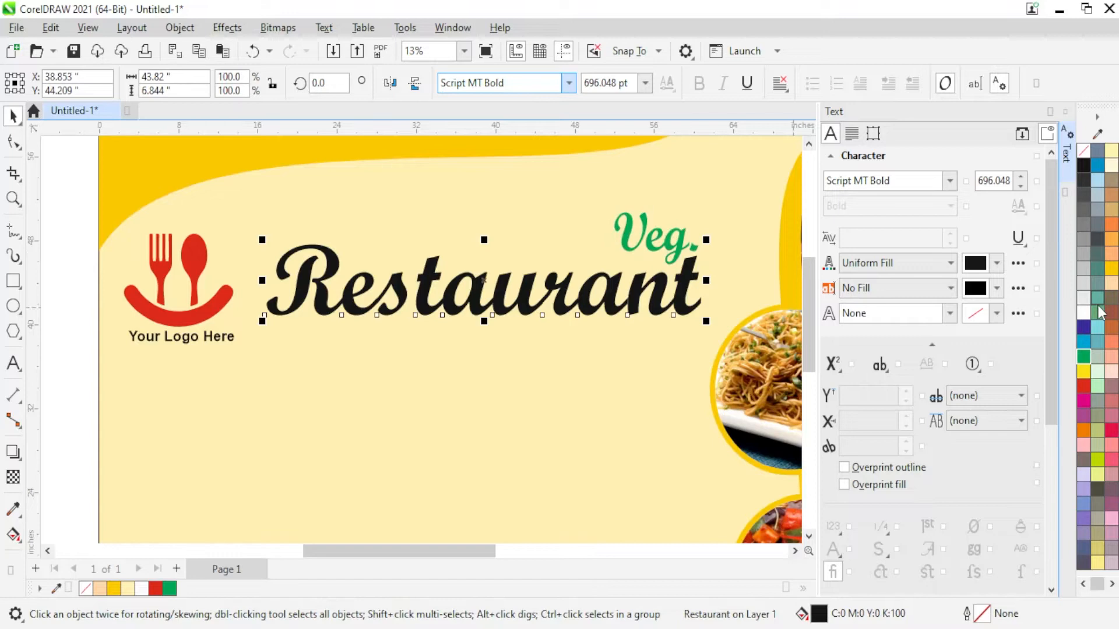
pyautogui.click(1084, 390)
pyautogui.scroll(1, 480, 285)
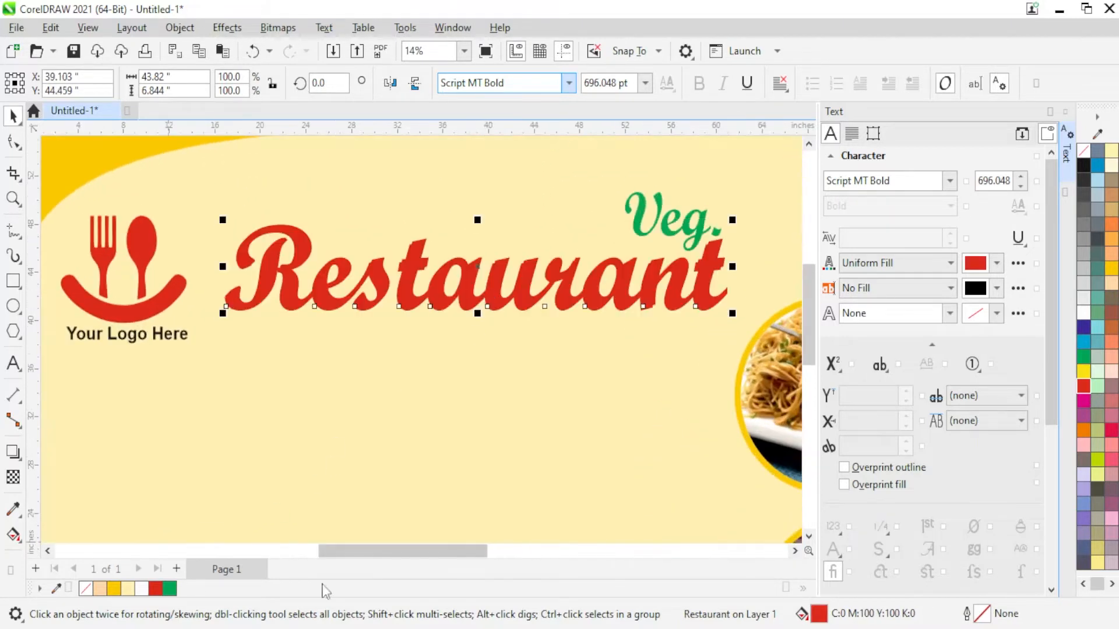
# - Darken the duplicate "Restaurant" text's uniform fill by setting its black (K) value to 50
pyautogui.doubleClick(819, 616)
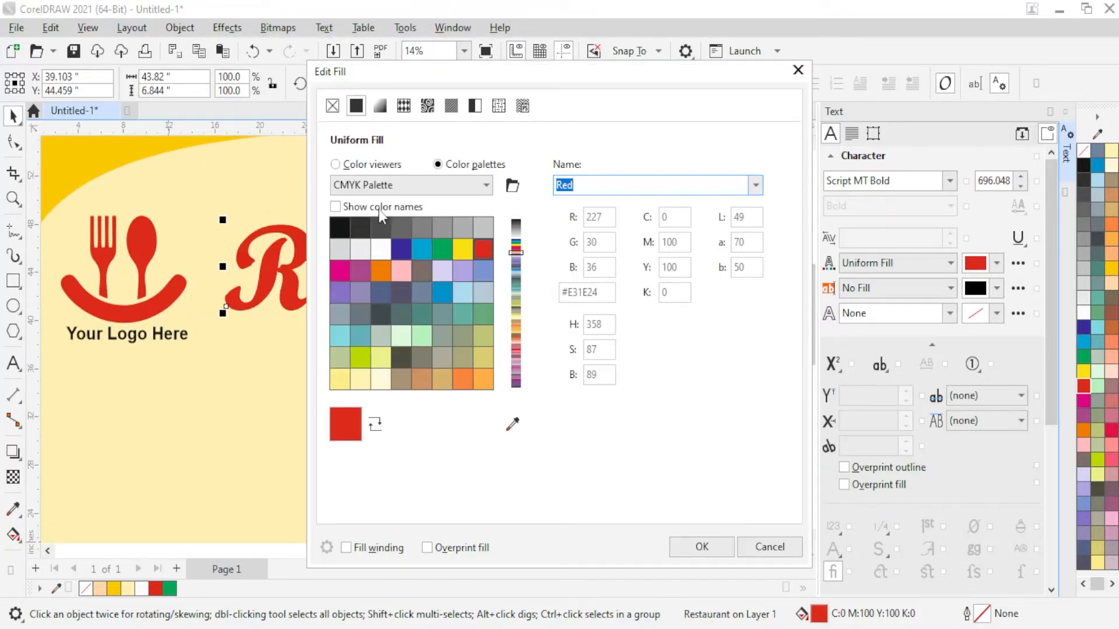
pyautogui.click(359, 165)
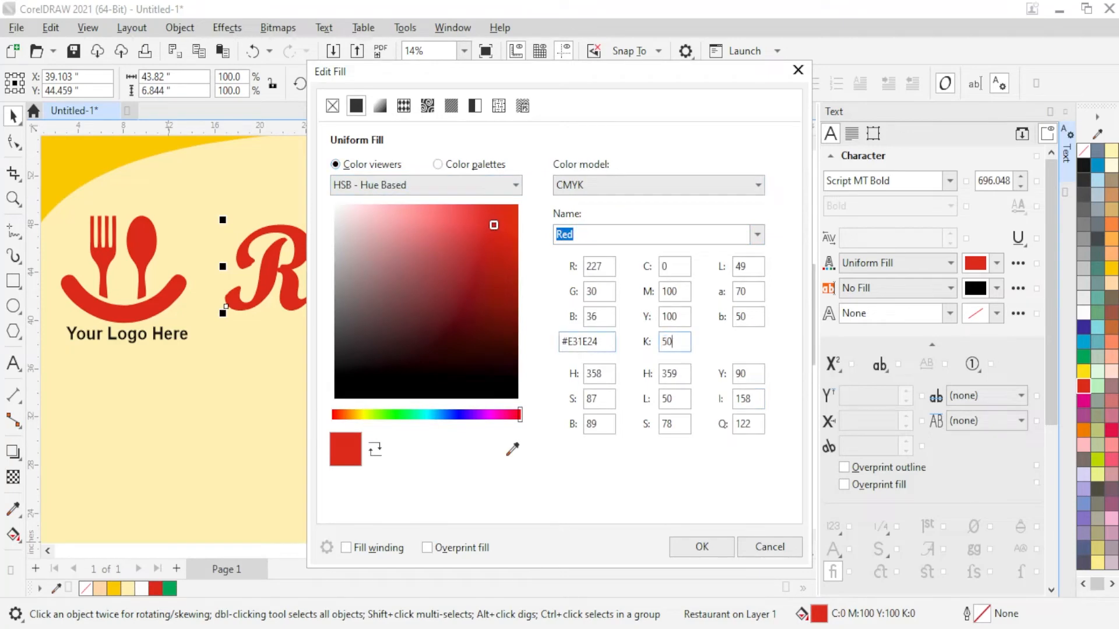
pyautogui.click(716, 551)
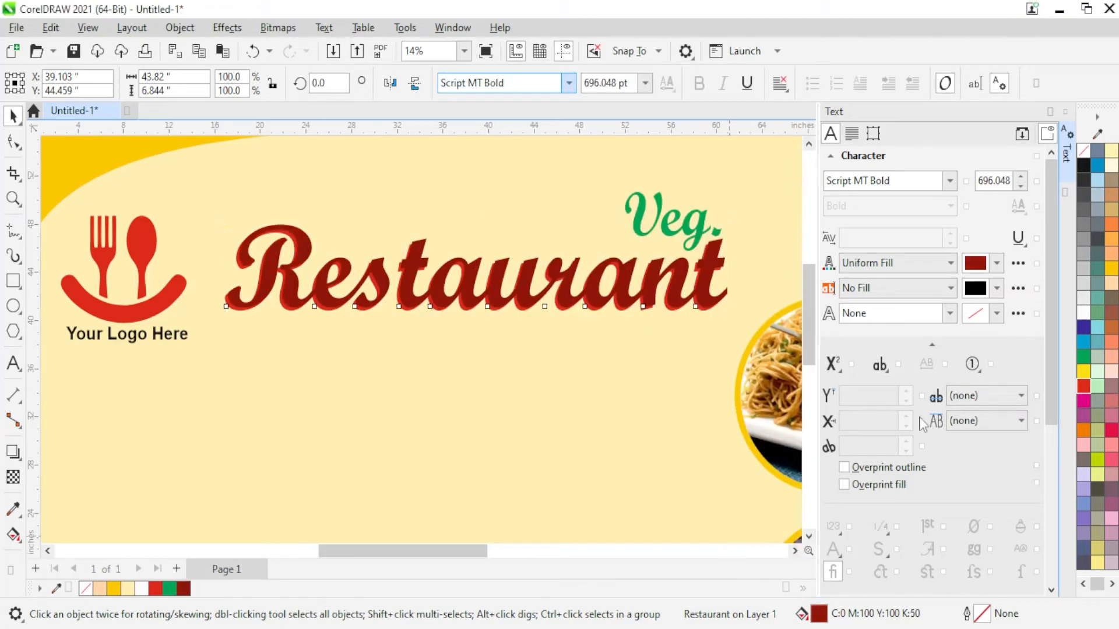
# - Send the dark red copy behind the red "Restaurant" and nudge it slightly below and right of it as a shadow
pyautogui.hotkey('ctrl', 'pagedown')
pyautogui.press('Down')
pyautogui.press('Down')
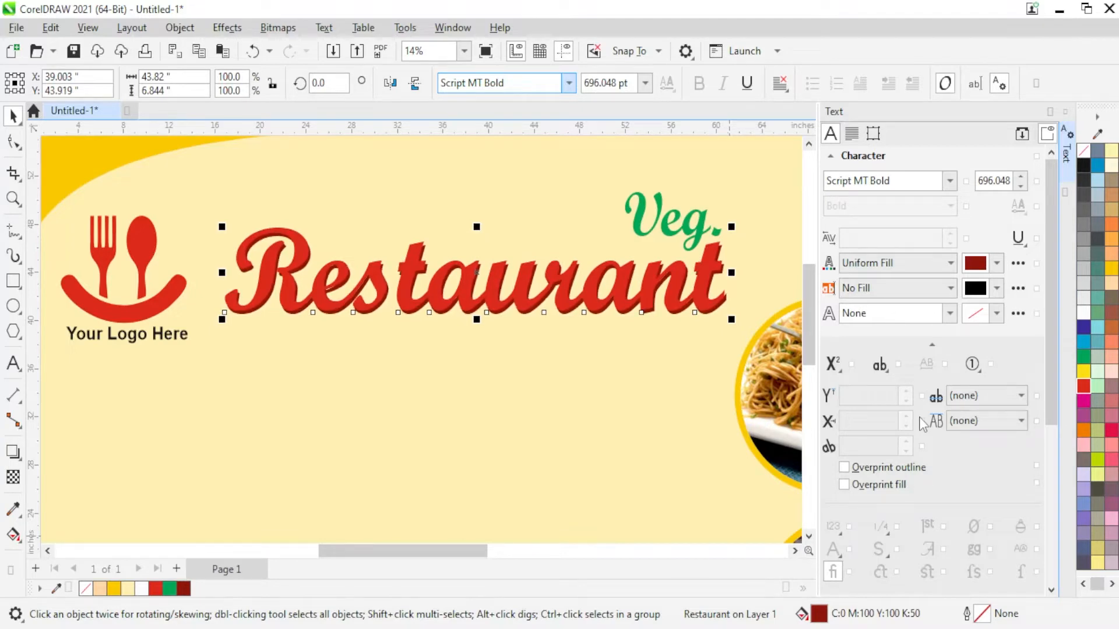
pyautogui.scroll(-2, 552, 222)
pyautogui.click(130, 249)
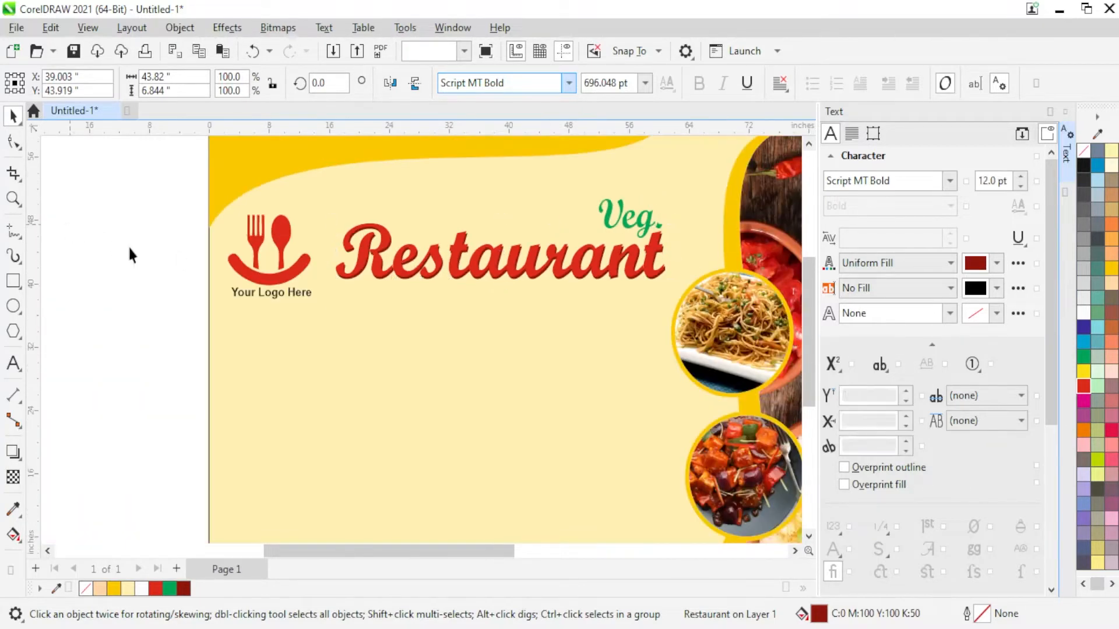
# - Duplicate the red "Restaurant" text about 9 inches straight below the original
pyautogui.scroll(2, 463, 280)
pyautogui.click(442, 256)
pyautogui.scroll(1, 444, 248)
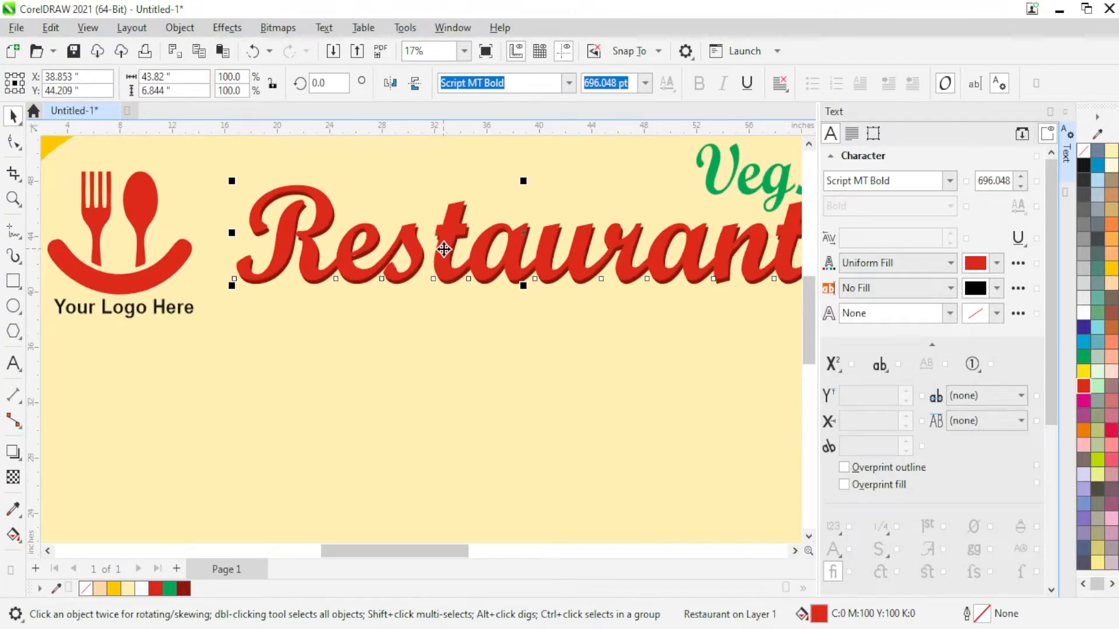
pyautogui.scroll(-2, 444, 250)
pyautogui.moveTo(444, 249); pyautogui.dragTo(444, 347)
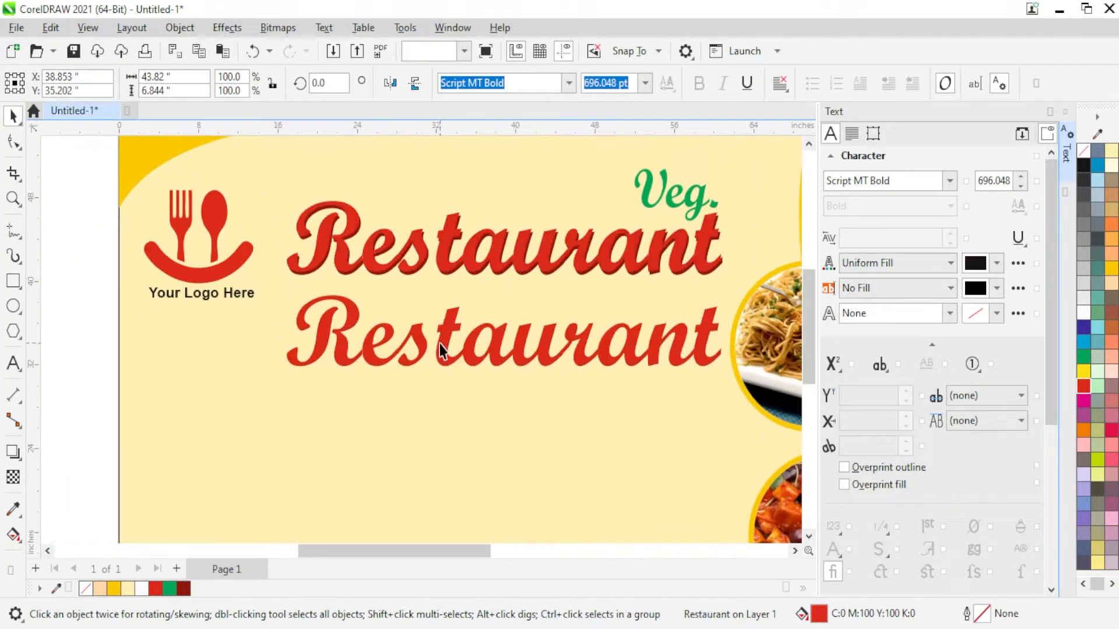
# - Change the lower copy's text to "South Indian, North Indian, Chinese Veg Restaurant"
pyautogui.doubleClick(445, 348)
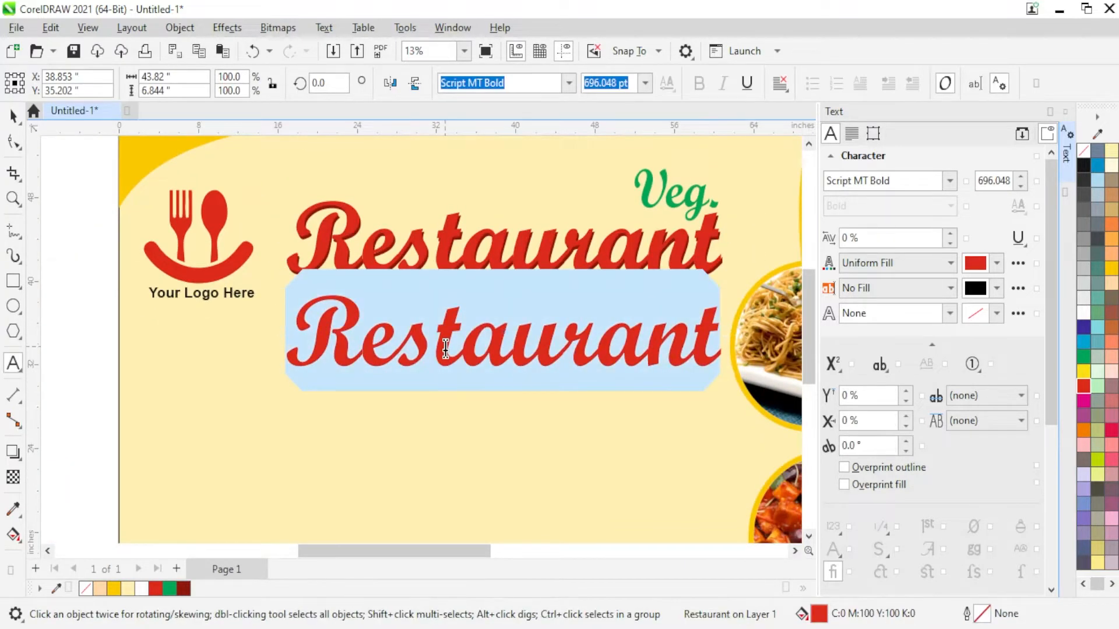
pyautogui.write('South')
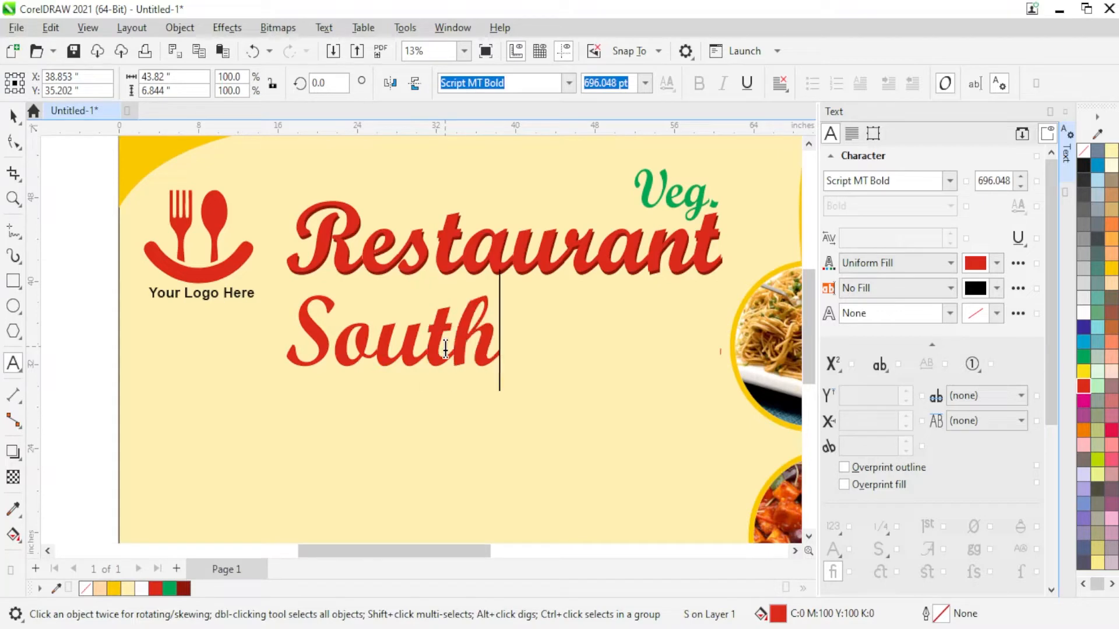
pyautogui.write(' Indian,')
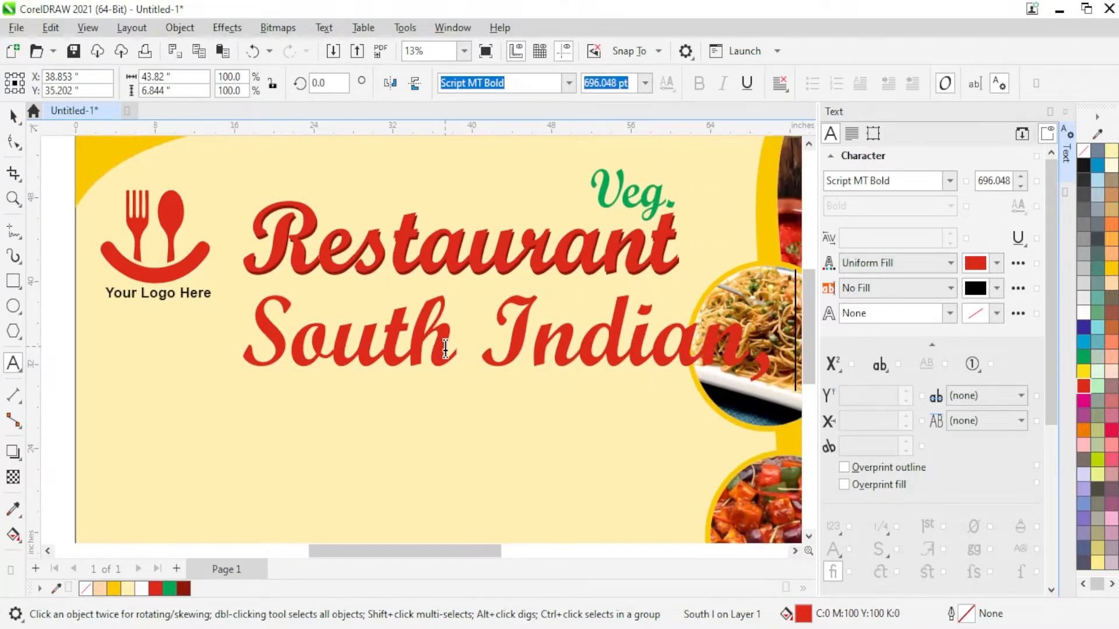
pyautogui.write(' North Indian')
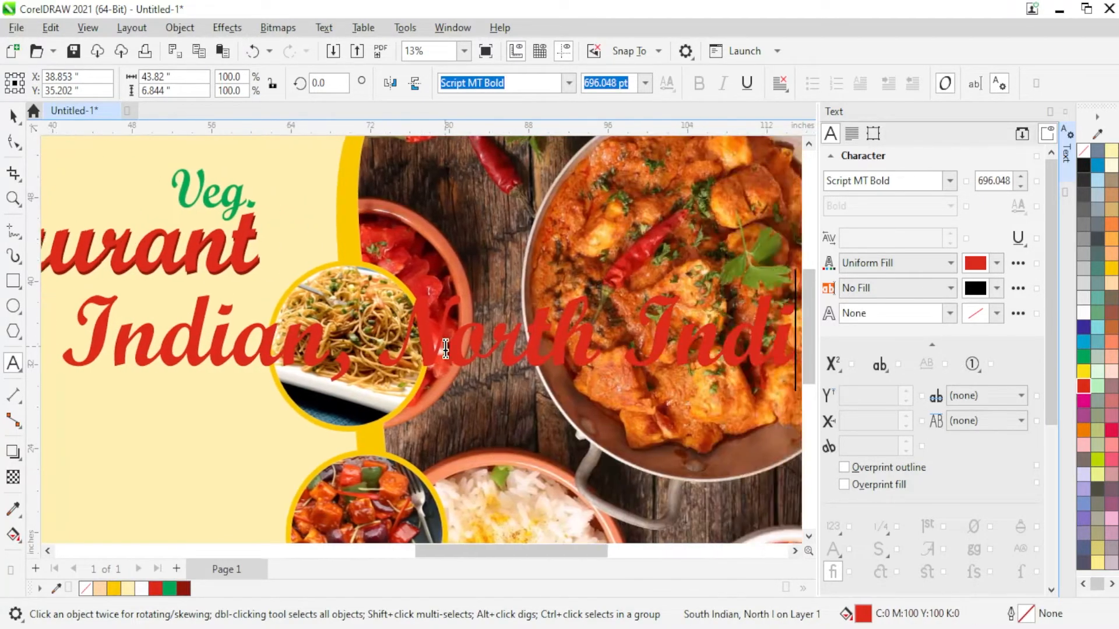
pyautogui.write(',')
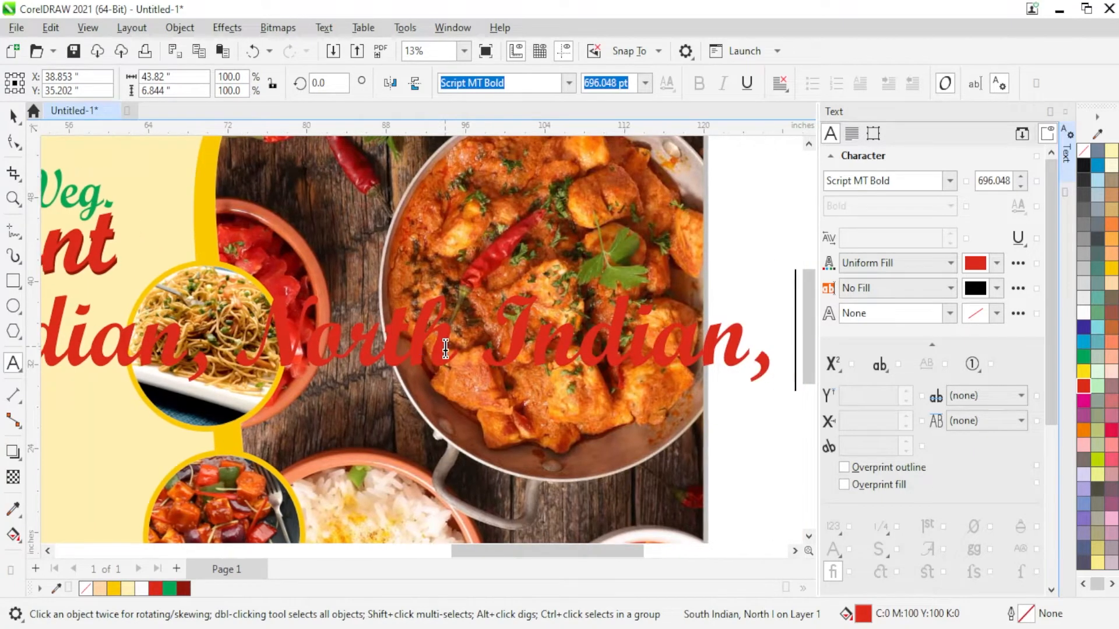
pyautogui.write(' Chi')
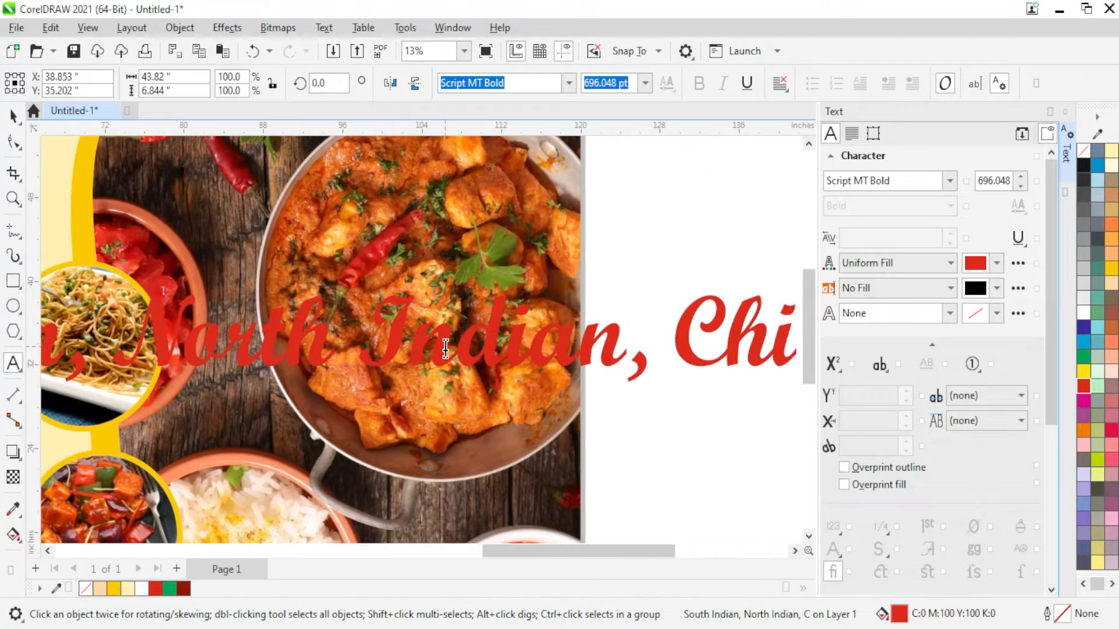
pyautogui.write('nese V')
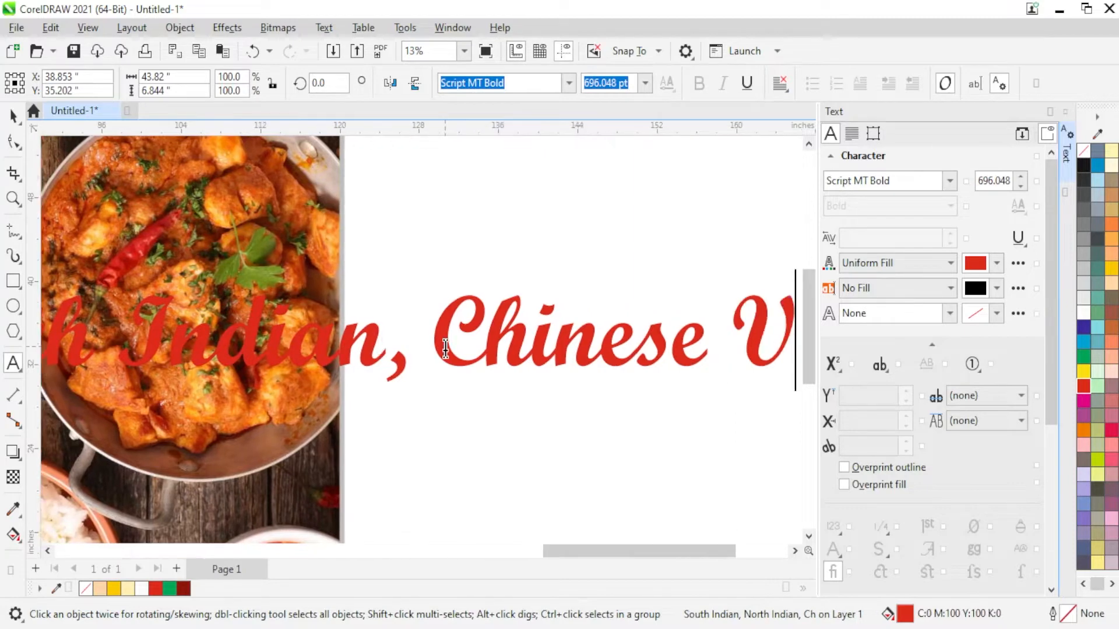
pyautogui.write('eg Resta')
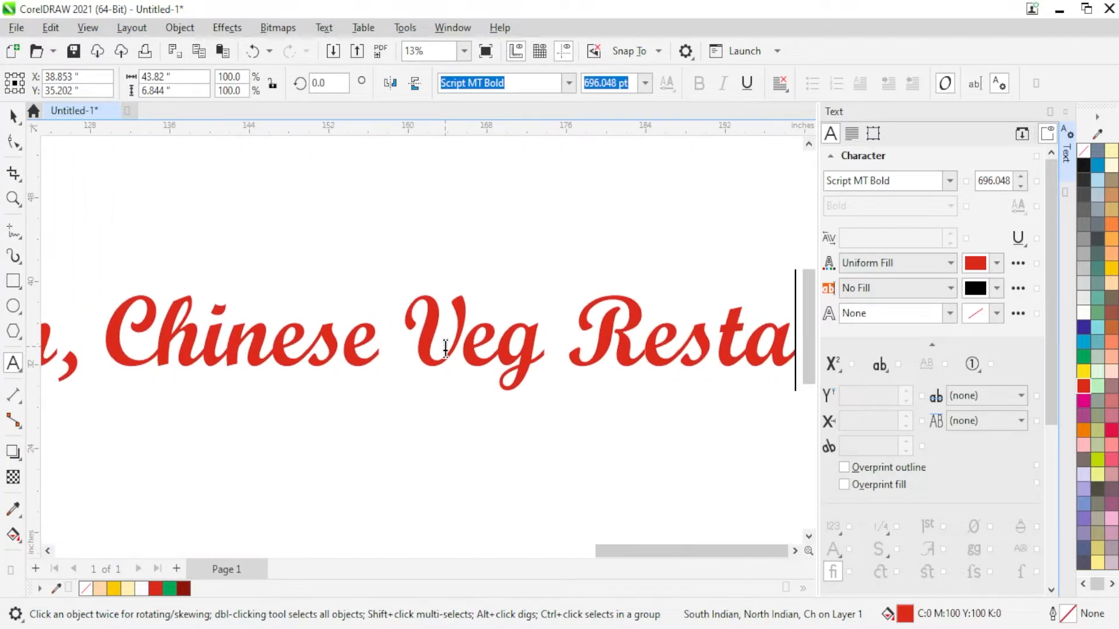
pyautogui.write('urant')
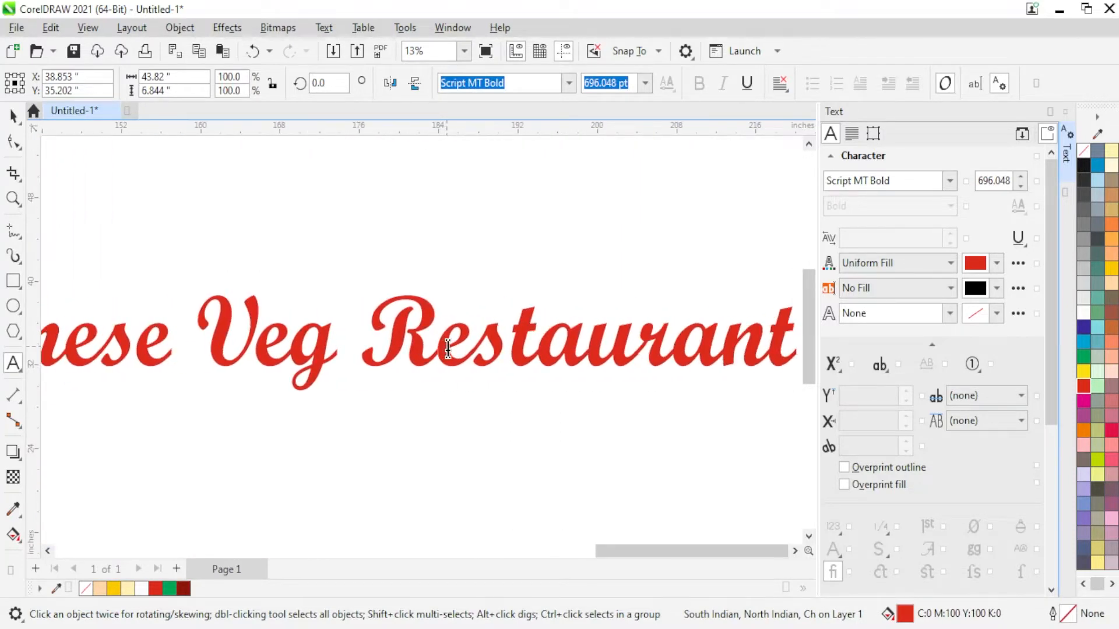
pyautogui.scroll(-3, 447, 349)
pyautogui.scroll(1, 150, 234)
pyautogui.click(13, 116)
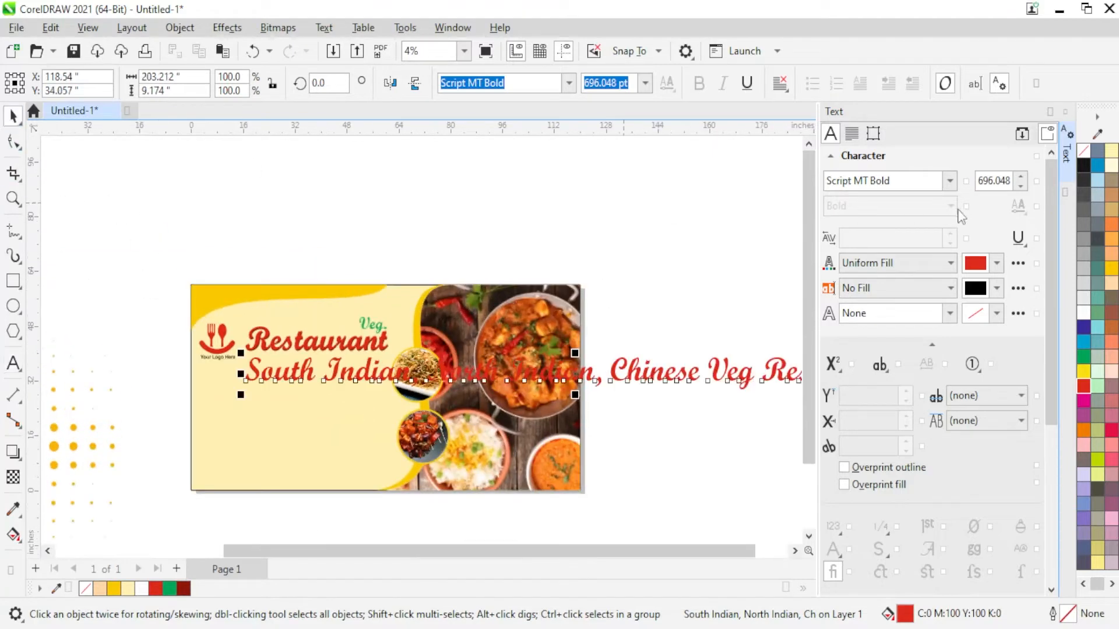
# - Set the cuisine tagline in Arrus BT at 200 pt
pyautogui.press('Return')
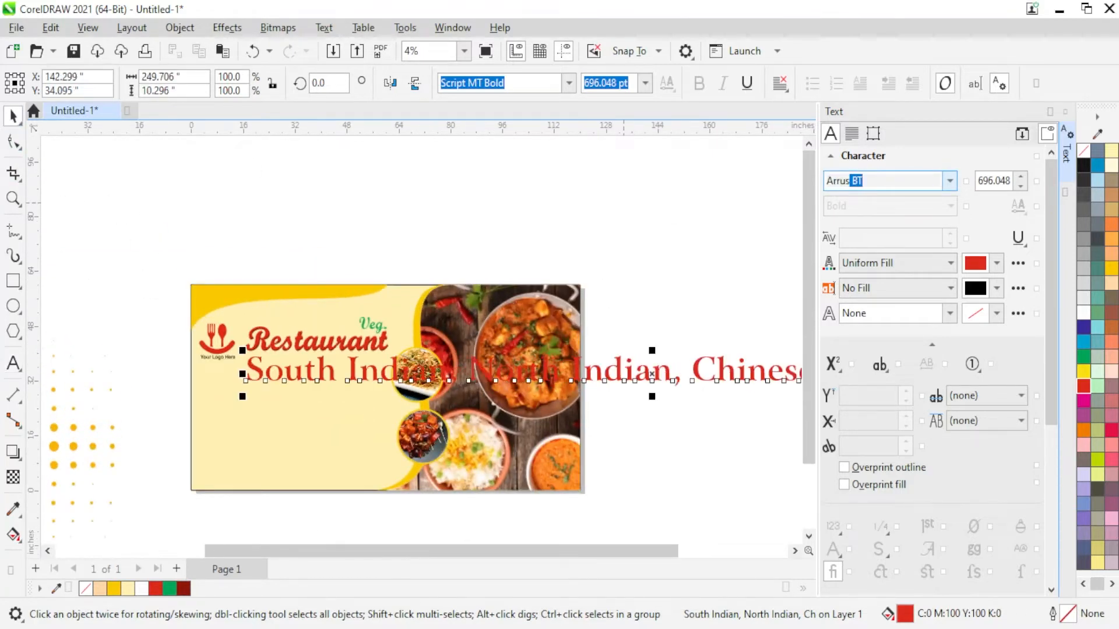
pyautogui.scroll(-3, 650, 380)
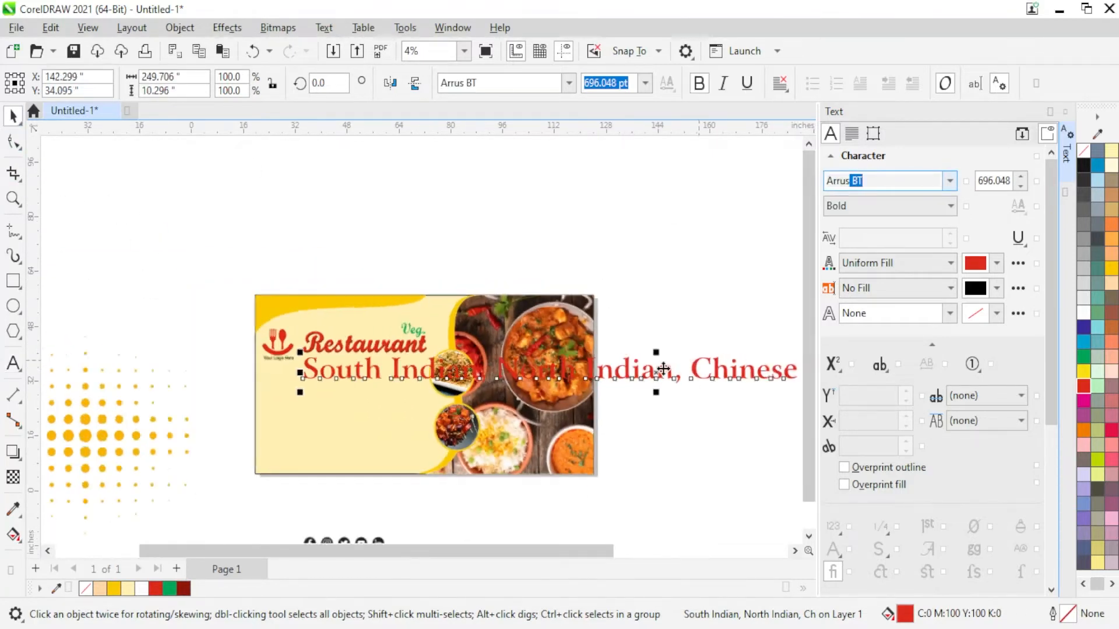
pyautogui.tripleClick(995, 185)
pyautogui.write('200')
pyautogui.press('Return')
# - Move the tagline up directly beneath "Restaurant" and scale it down to about 42.6 inches wide
pyautogui.scroll(2, 538, 434)
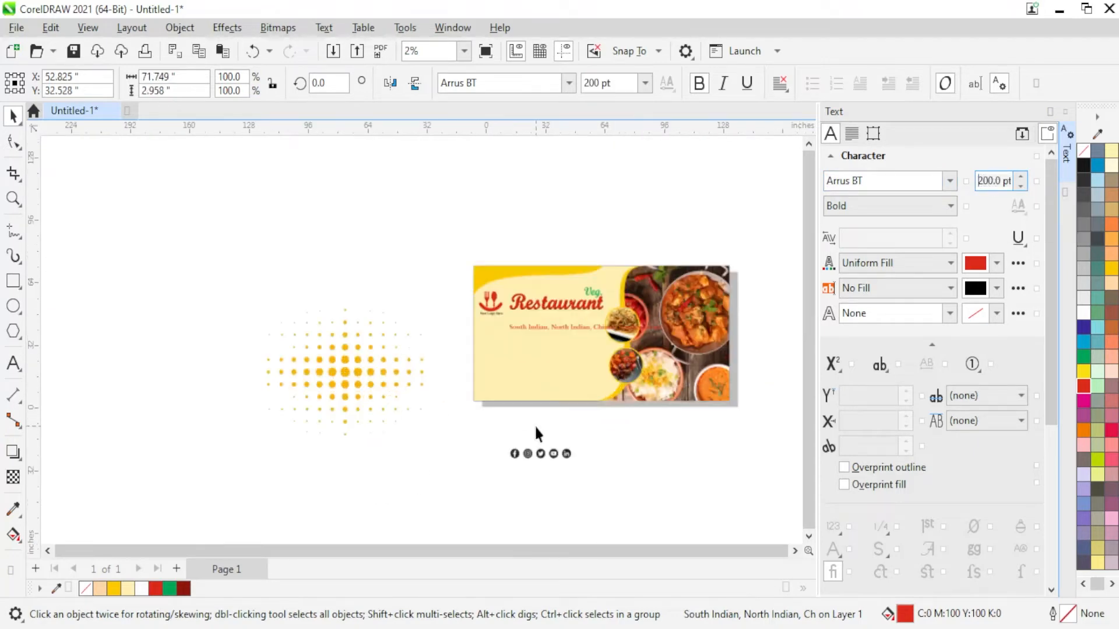
pyautogui.scroll(3, 536, 430)
pyautogui.moveTo(740, 297); pyautogui.dragTo(673, 293)
pyautogui.scroll(3, 466, 285)
pyautogui.scroll(-1, 466, 285)
pyautogui.moveTo(466, 304); pyautogui.dragTo(465, 252)
pyautogui.scroll(2, 465, 252)
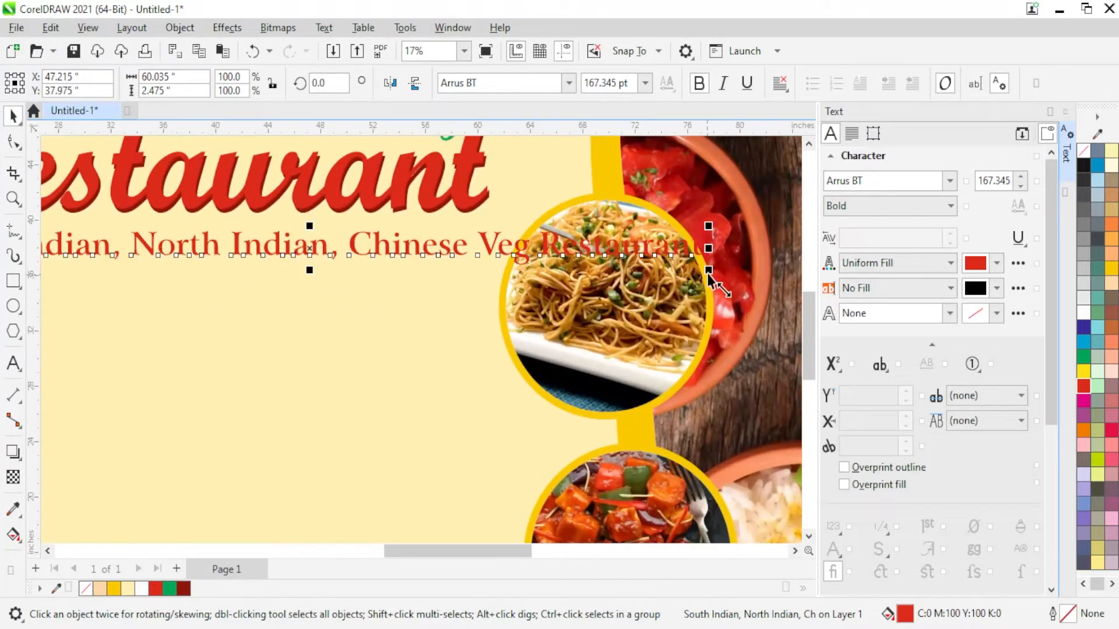
pyautogui.moveTo(703, 270); pyautogui.dragTo(476, 253)
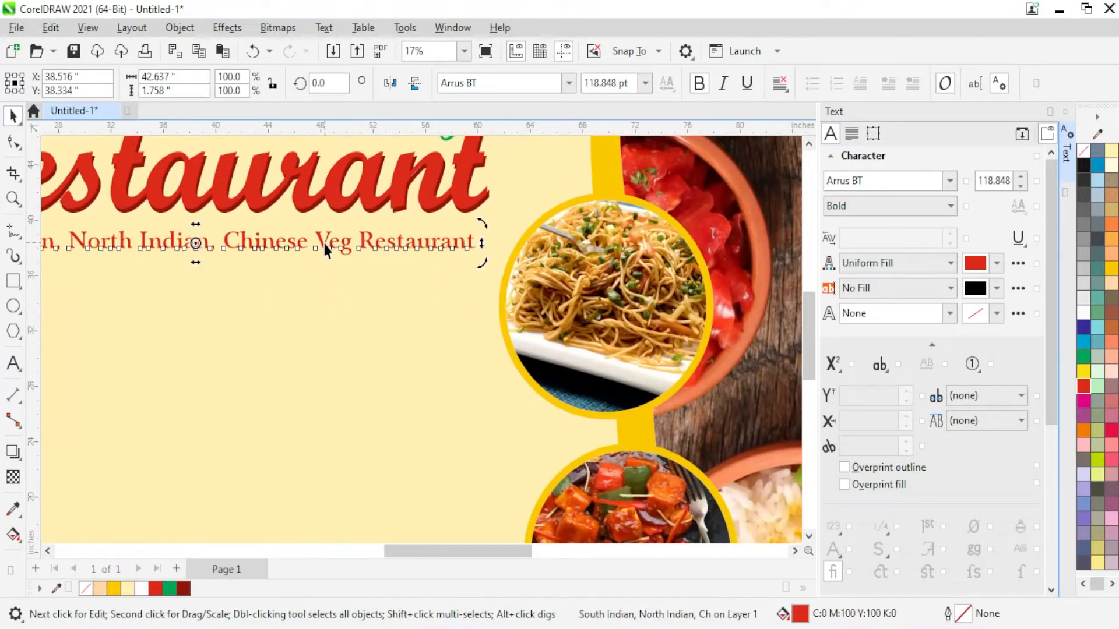
# - Delete "Veg Restaurant" from the end of the tagline
pyautogui.doubleClick(308, 240)
pyautogui.moveTo(308, 240); pyautogui.dragTo(460, 262)
pyautogui.press('Delete')
pyautogui.click(13, 117)
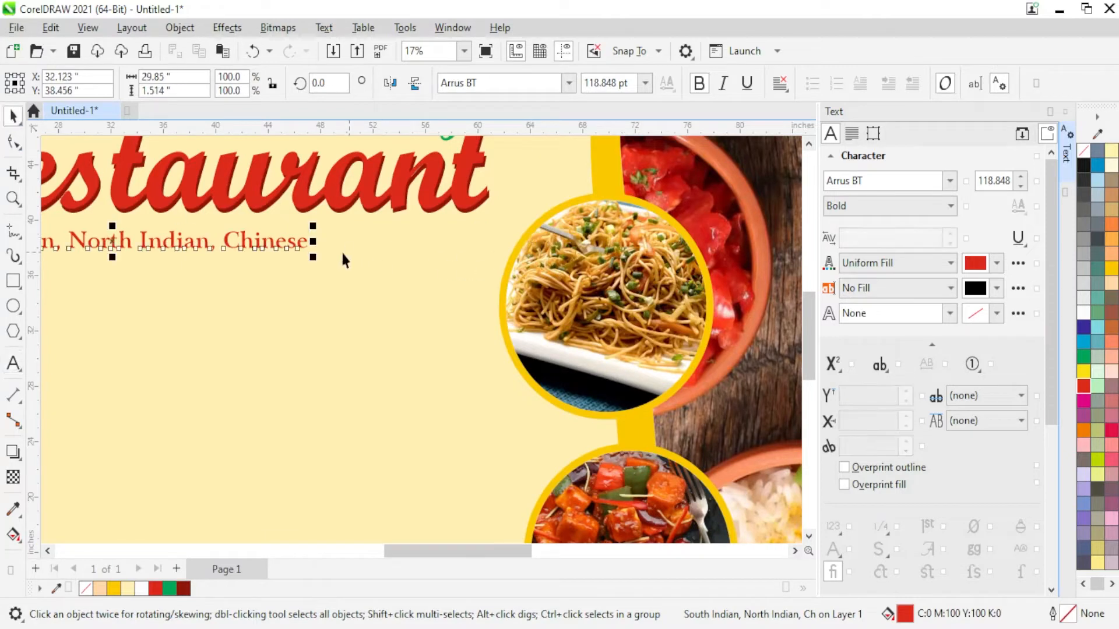
# - Enlarge the tagline to about 42.3 inches wide and centre it horizontally with the "Restaurant" title
pyautogui.moveTo(328, 264); pyautogui.dragTo(477, 285)
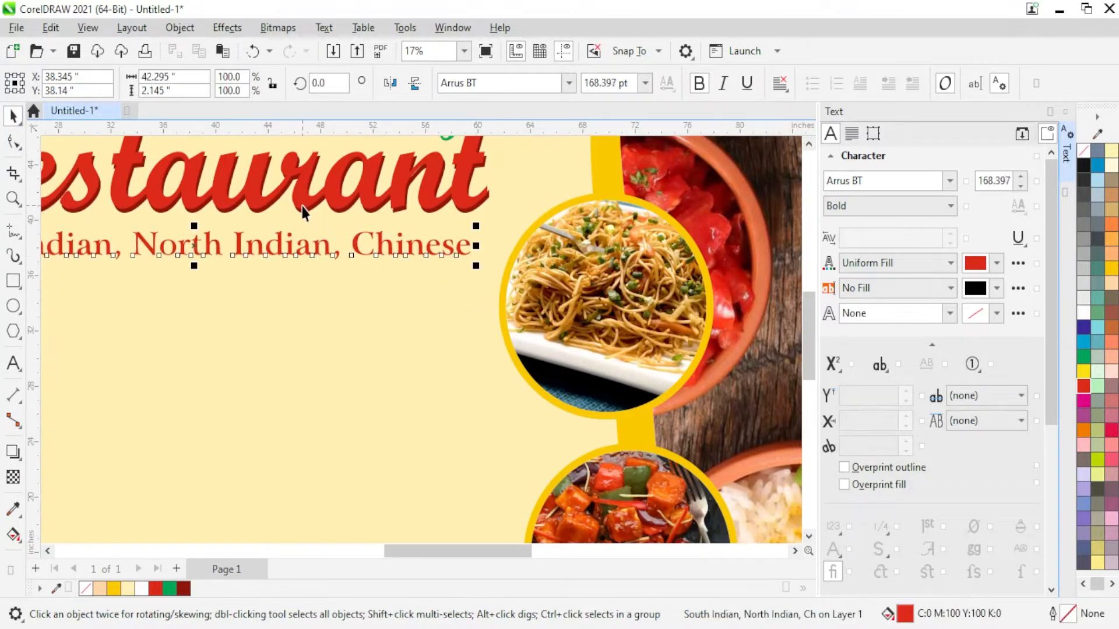
pyautogui.keyDown('shift'); pyautogui.click(302, 207); pyautogui.keyUp('shift')
pyautogui.press('c')
# - Fill the tagline "South Indian, North Indian, Chinese" green and deselect it
pyautogui.scroll(-2, 383, 319)
pyautogui.click(376, 271)
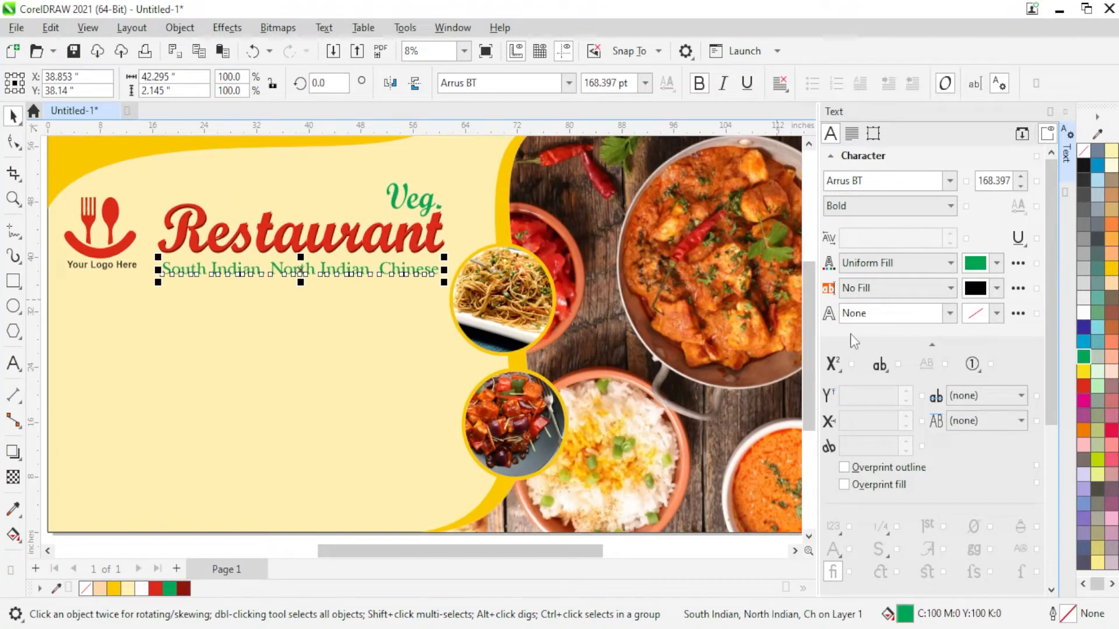
pyautogui.click(132, 348)
pyautogui.scroll(-1, 132, 347)
pyautogui.scroll(1, 124, 291)
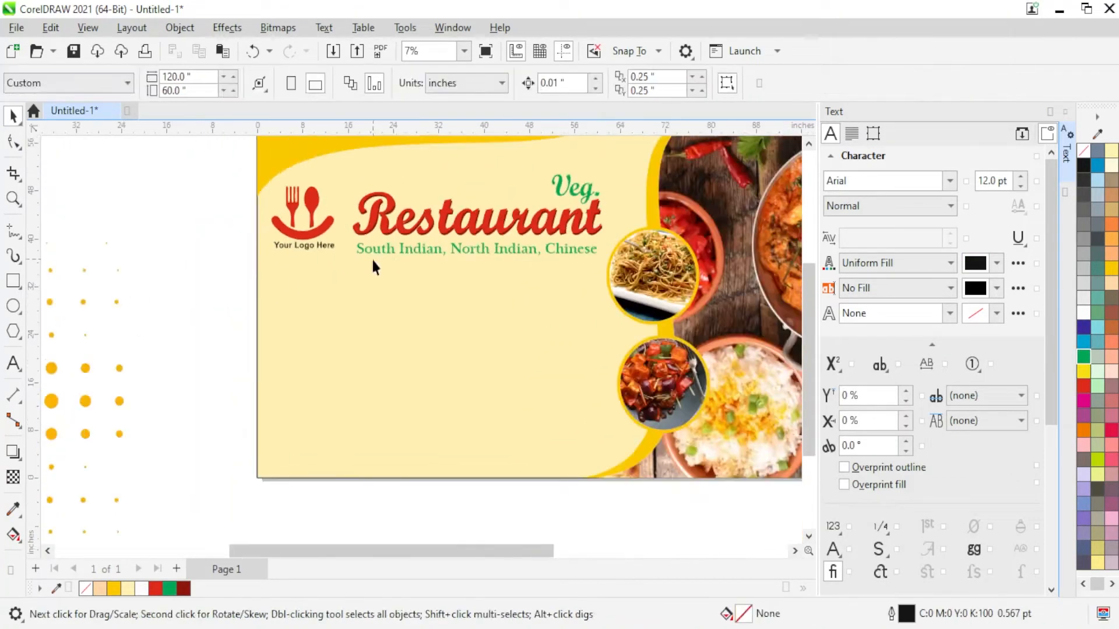
# - Duplicate "Restaurant" below the tagline, change the copy to "Opening Shortly", and shift it toward the banner's left edge
pyautogui.moveTo(406, 228); pyautogui.dragTo(381, 334)
pyautogui.press('F8')
pyautogui.hotkey('ctrl', 'a')
pyautogui.write('Ope')
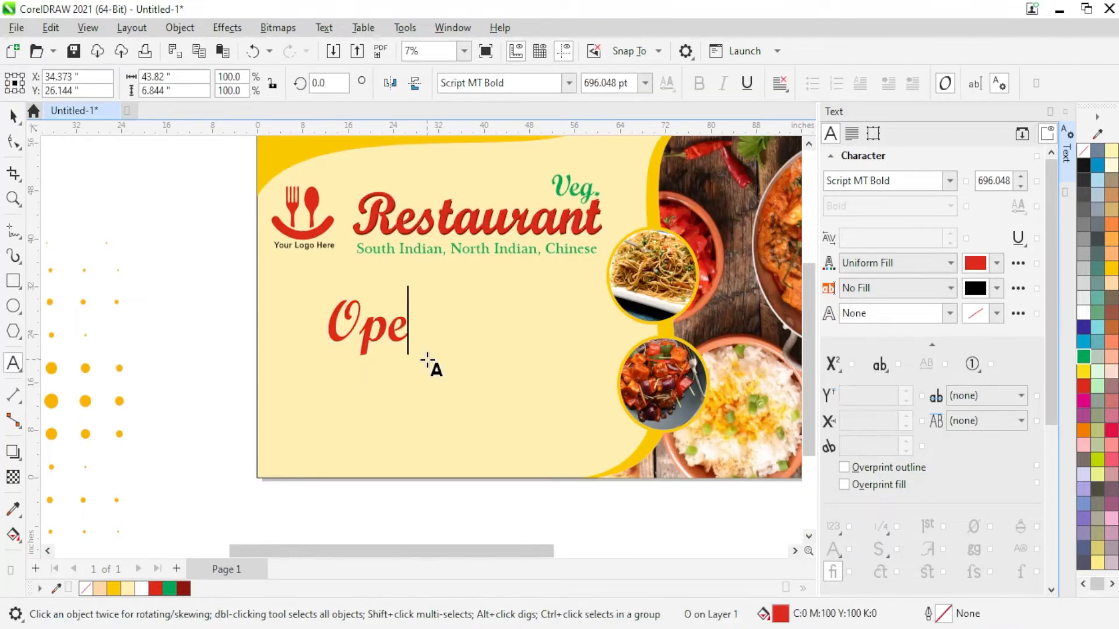
pyautogui.write('ning Shortly')
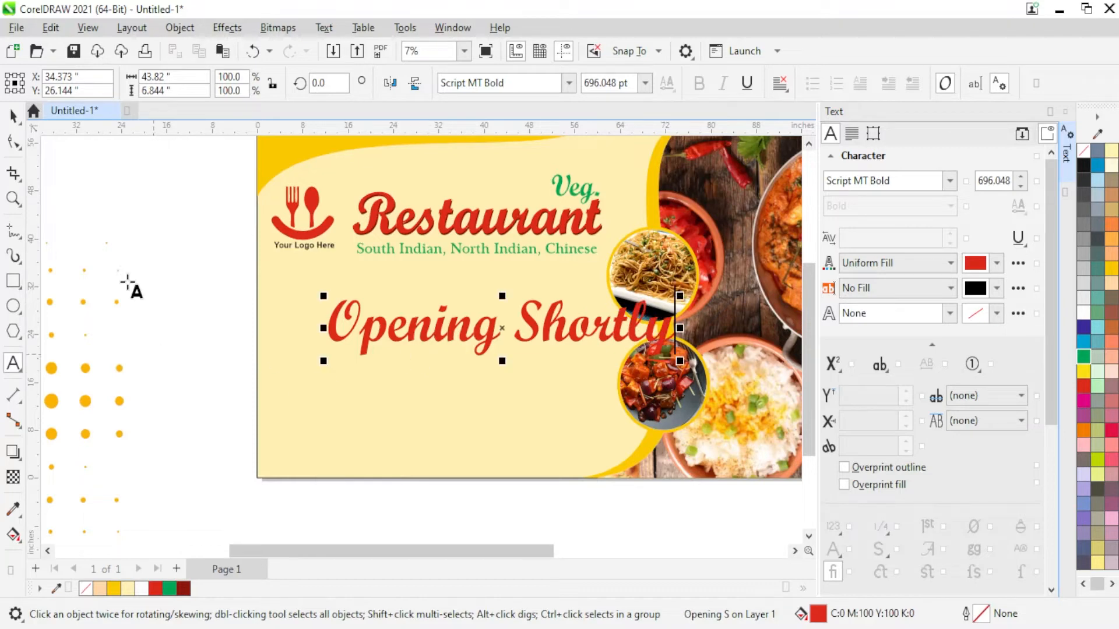
pyautogui.click(16, 119)
pyautogui.moveTo(560, 337); pyautogui.dragTo(500, 339)
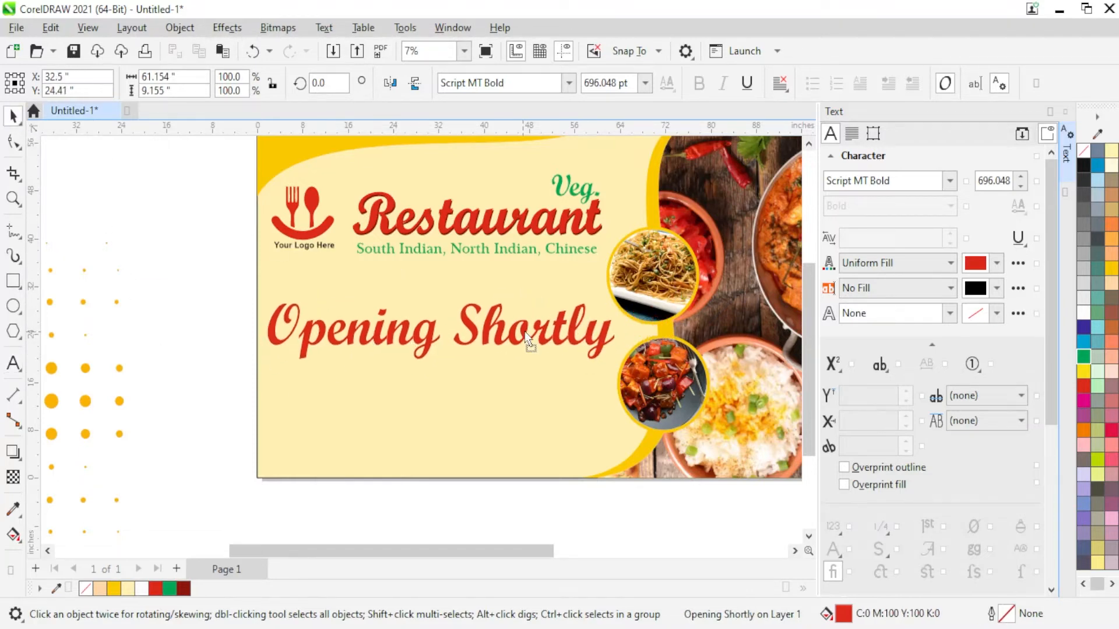
# - Set the "Opening Shortly" text in Arial MT Black
pyautogui.click(951, 182)
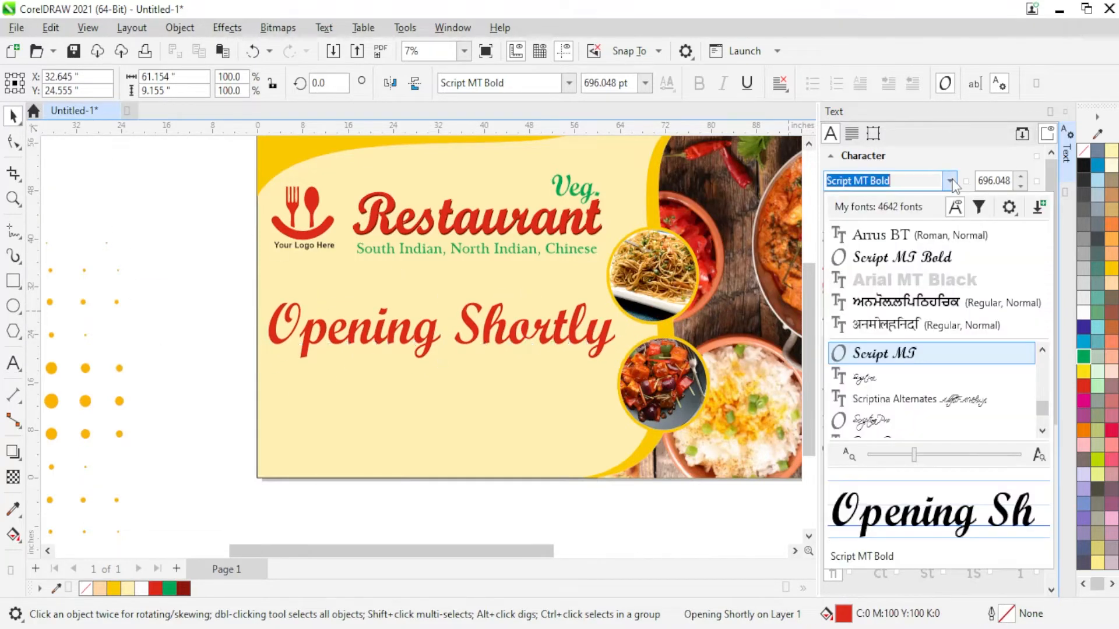
pyautogui.scroll(-6, 969, 394)
pyautogui.scroll(4, 970, 400)
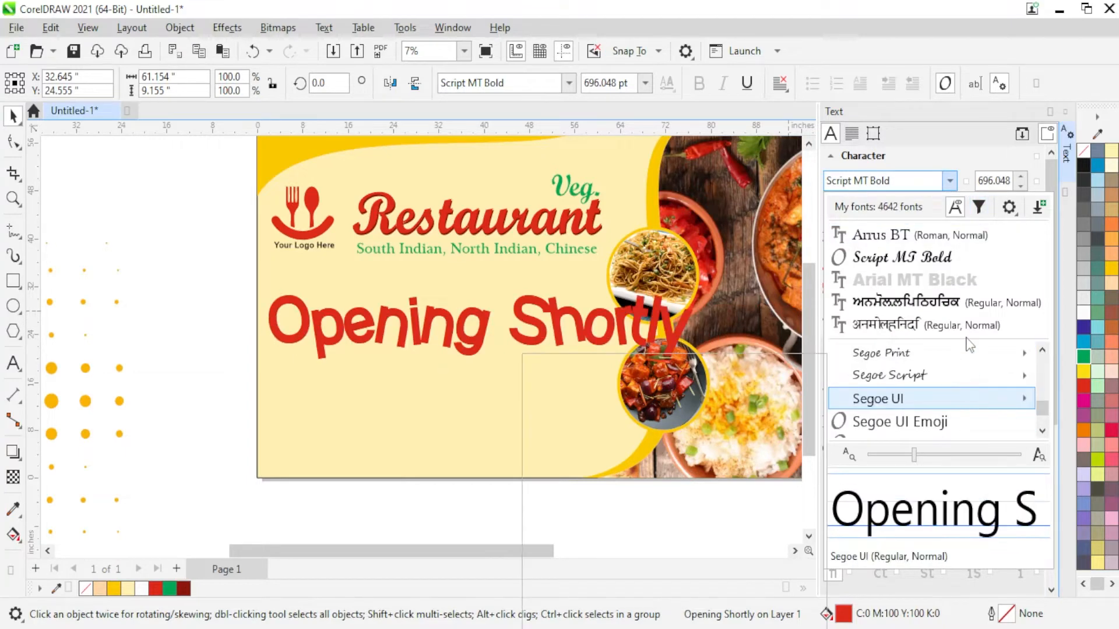
pyautogui.click(949, 280)
# - Set the "Opening Shortly" text in Ballpark and shrink it to about 49 inches wide
pyautogui.click(952, 183)
pyautogui.scroll(2, 941, 350)
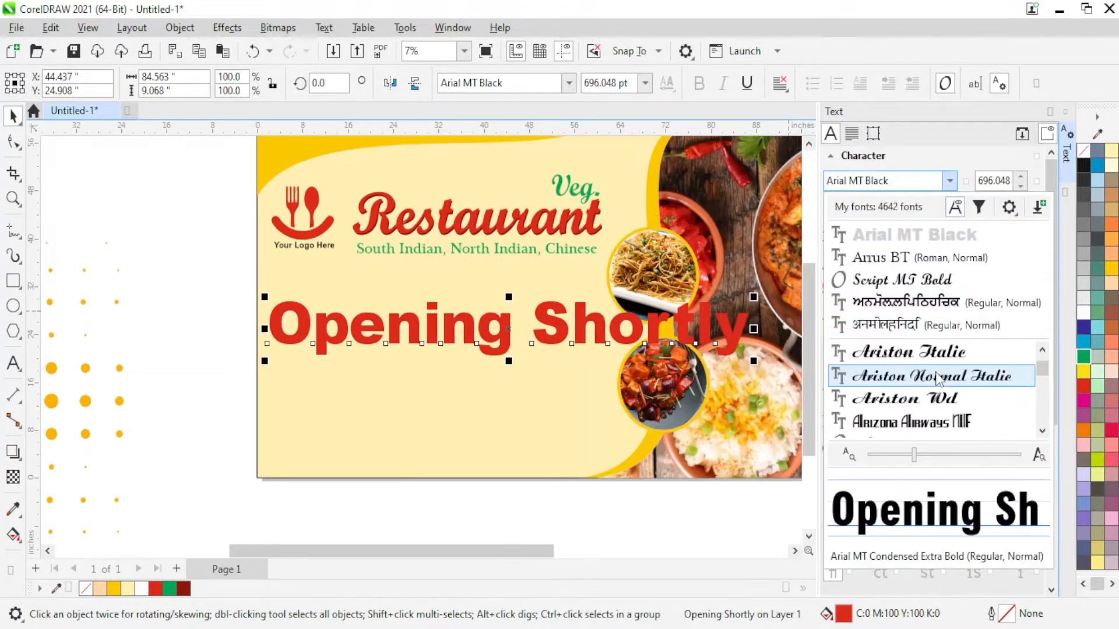
pyautogui.scroll(-4, 942, 397)
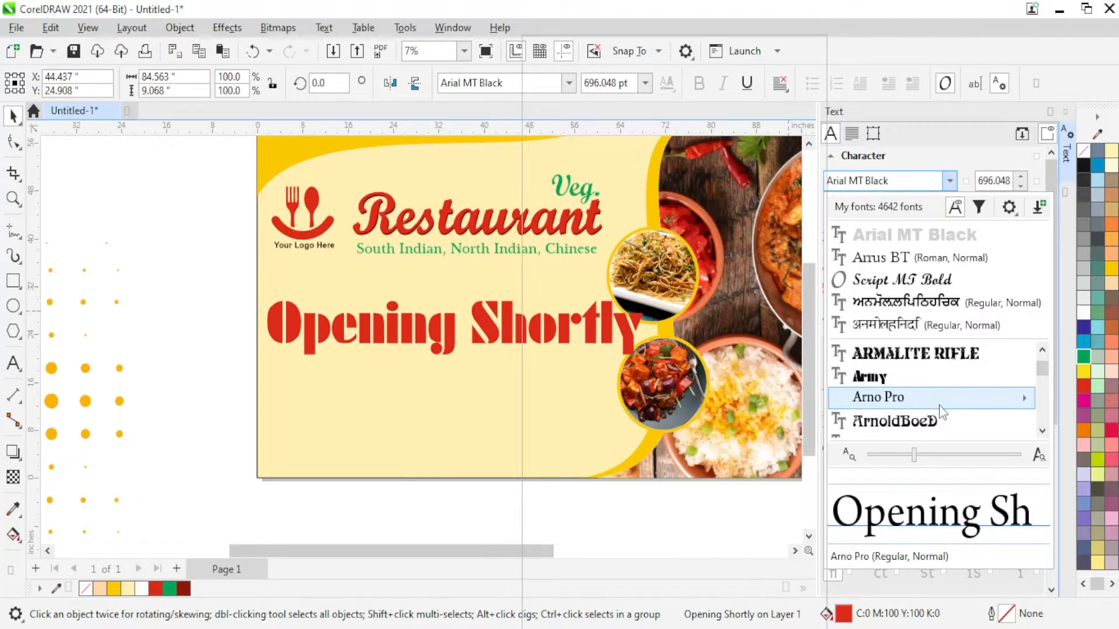
pyautogui.scroll(-4, 940, 410)
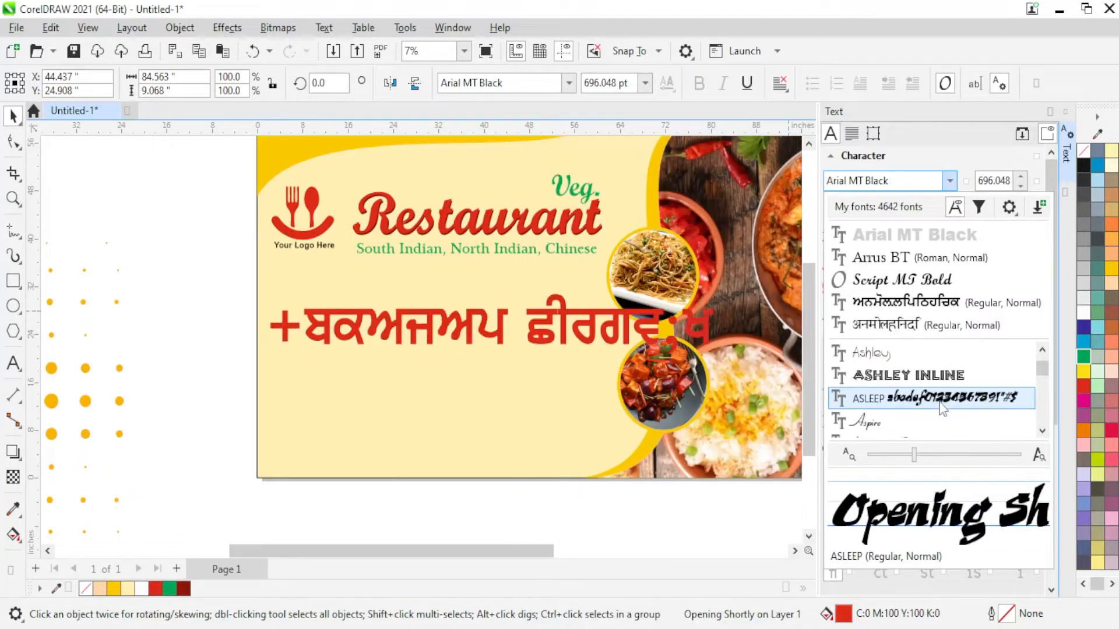
pyautogui.scroll(-8, 942, 410)
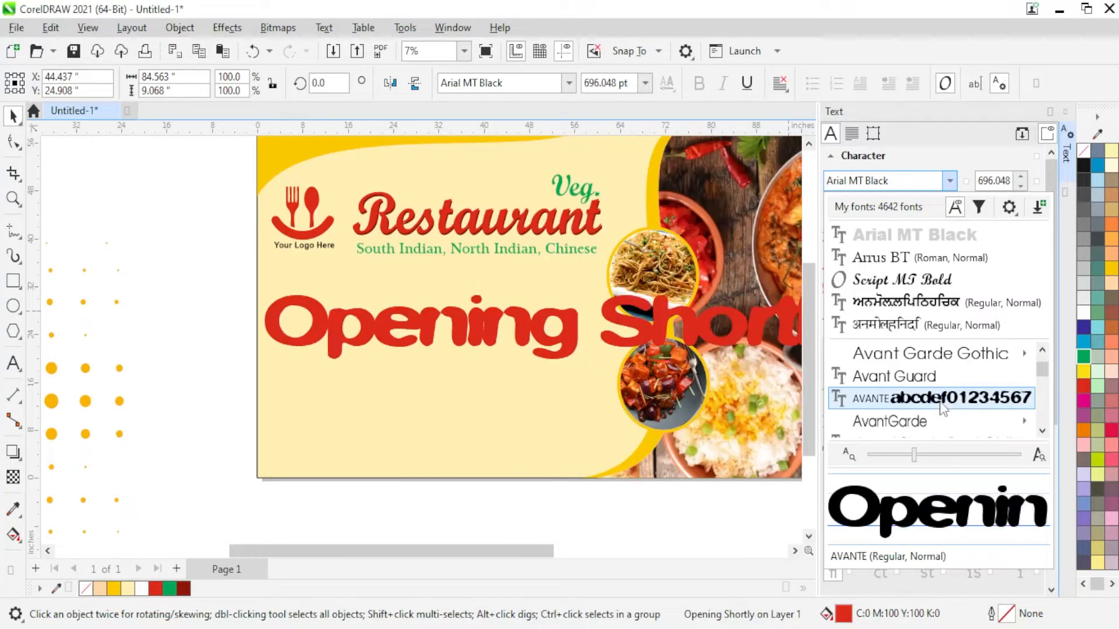
pyautogui.scroll(-6, 943, 409)
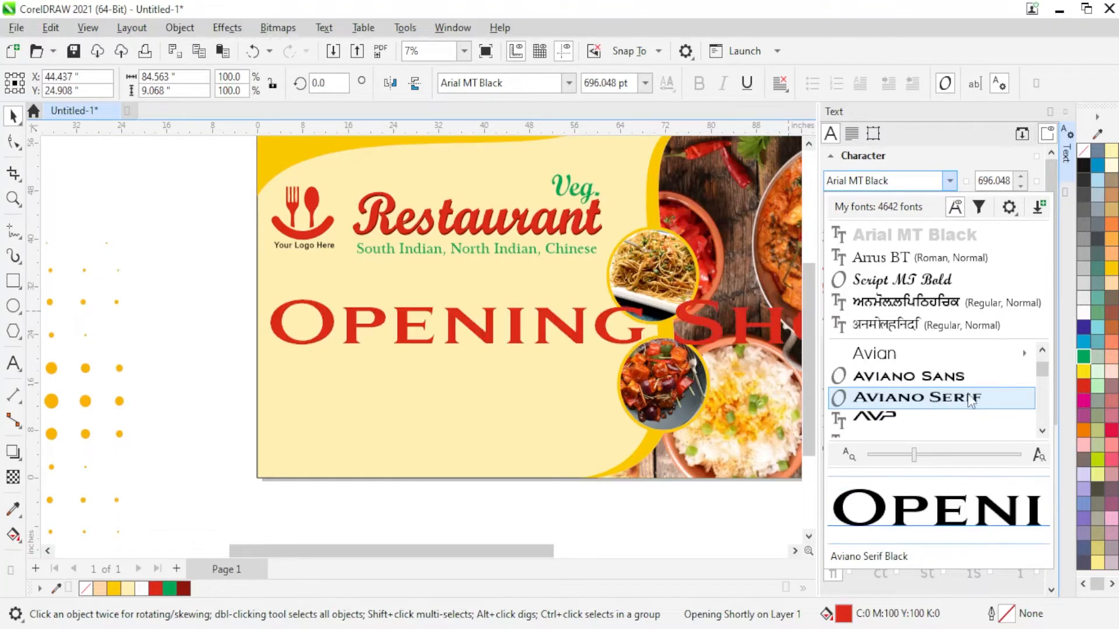
pyautogui.scroll(-6, 968, 401)
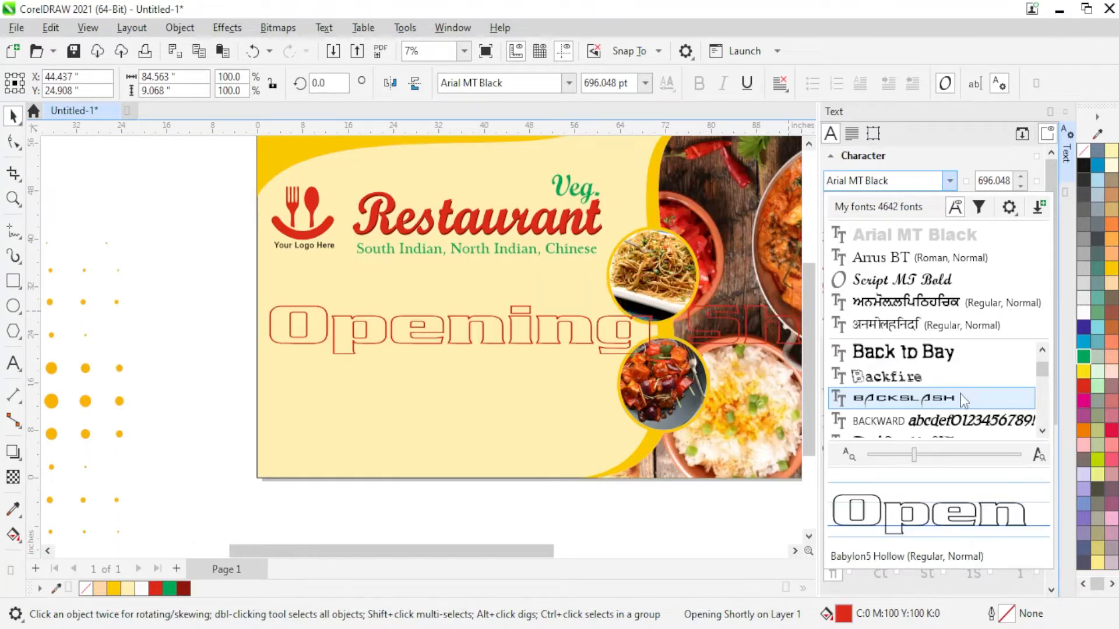
pyautogui.scroll(-5, 963, 401)
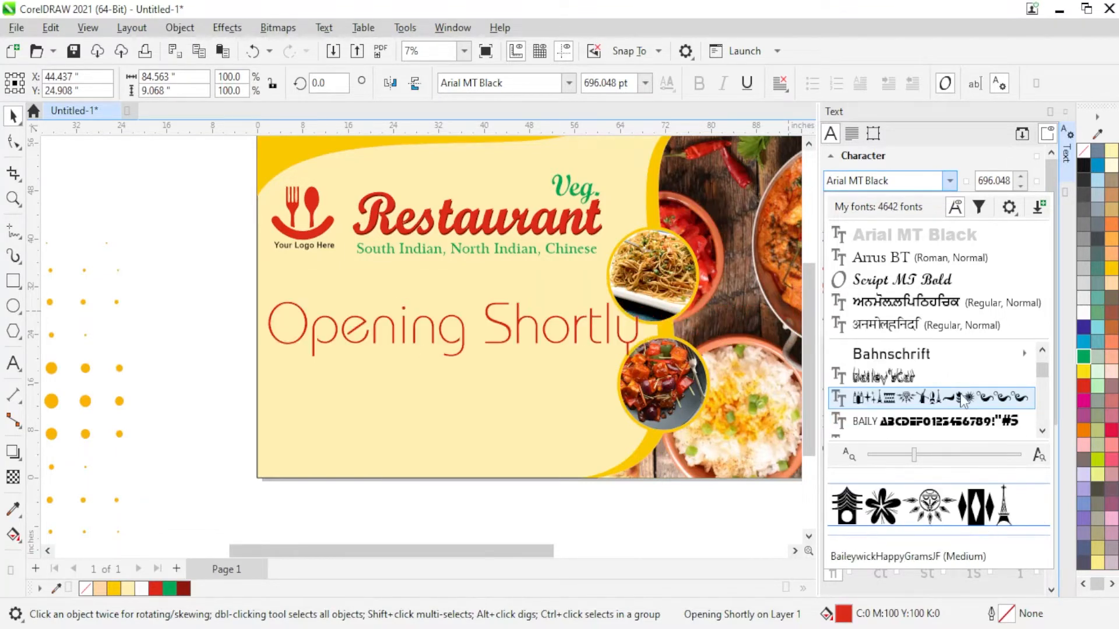
pyautogui.scroll(-3, 961, 401)
pyautogui.scroll(-3, 964, 401)
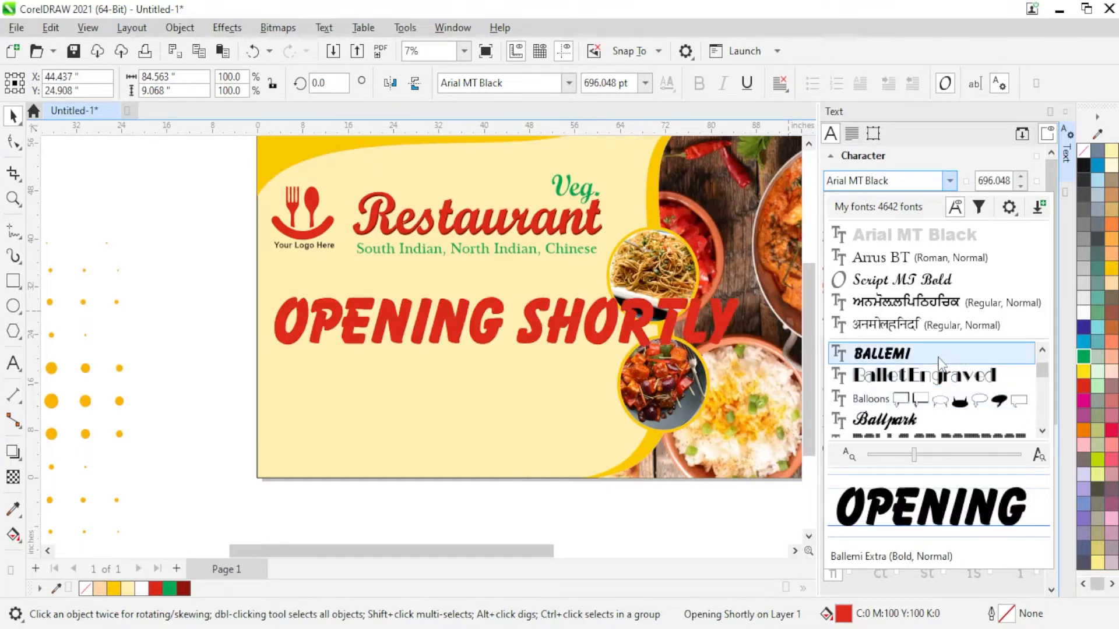
pyautogui.click(941, 425)
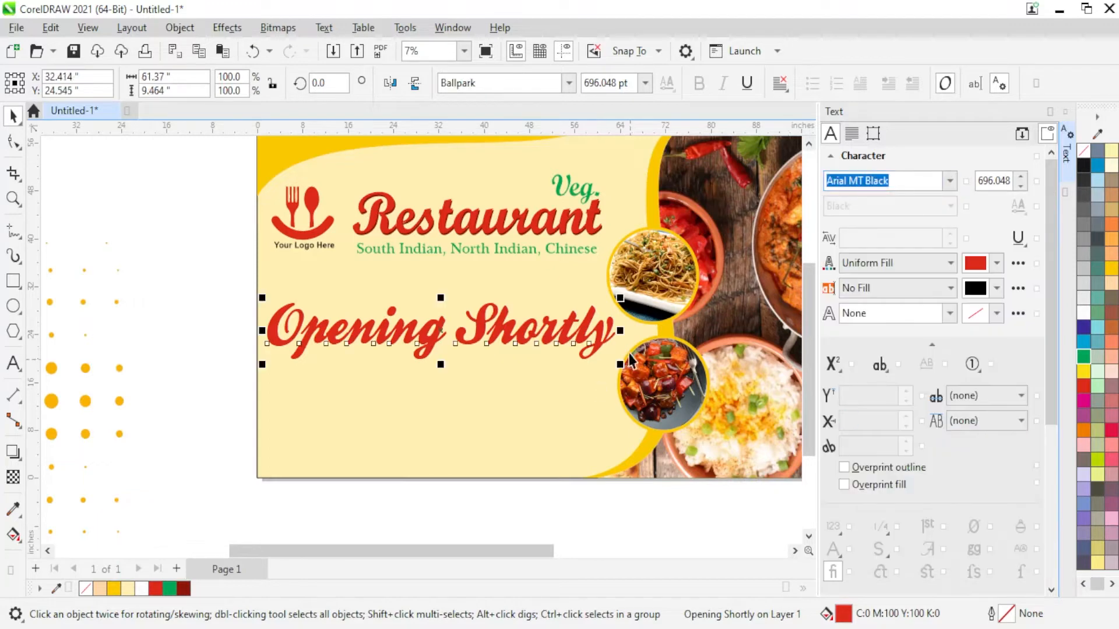
pyautogui.moveTo(619, 365); pyautogui.dragTo(523, 327)
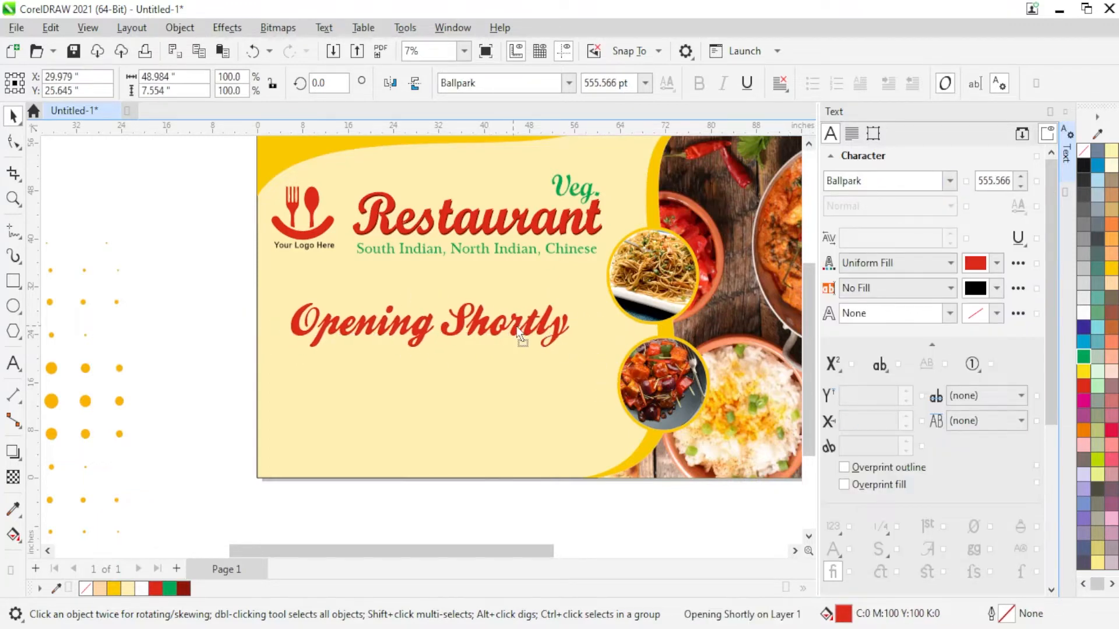
# - Draw a rectangle about 57.4 by 10 inches and place it around the "Opening Shortly" text
pyautogui.click(14, 282)
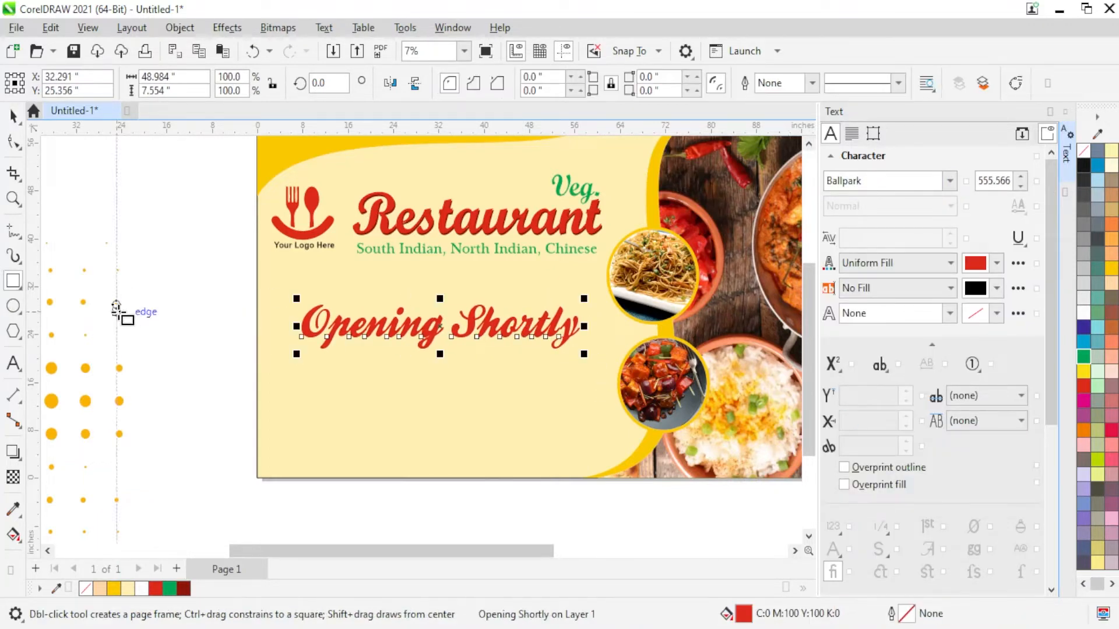
pyautogui.moveTo(130, 305); pyautogui.dragTo(456, 365)
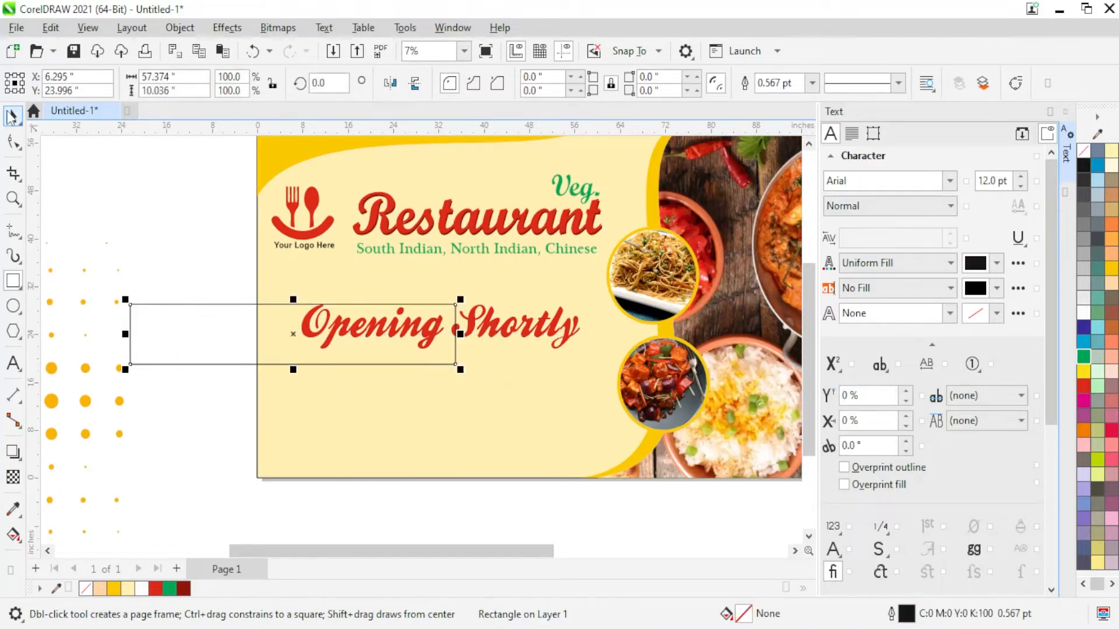
pyautogui.press('space')
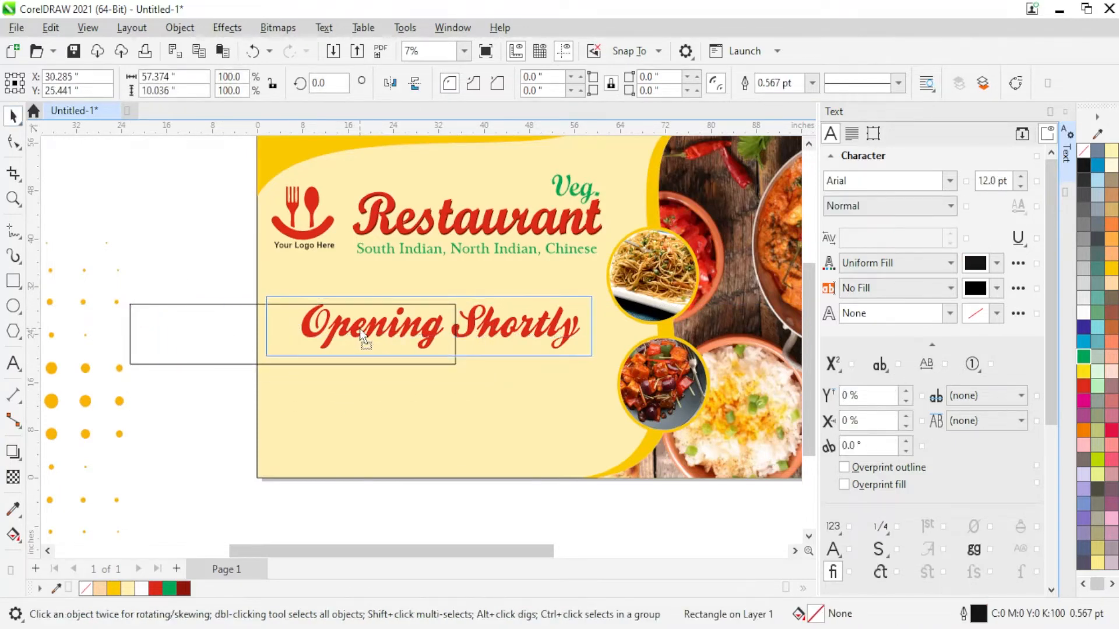
pyautogui.moveTo(359, 329); pyautogui.dragTo(367, 329)
pyautogui.scroll(1, 509, 341)
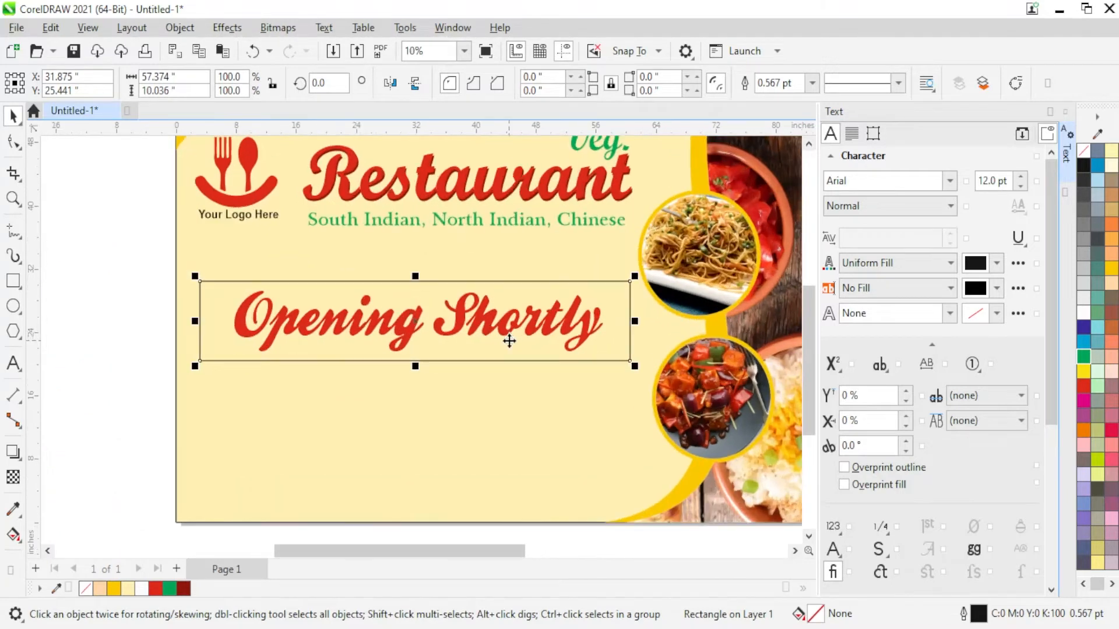
# - Skew the rectangle vertically by about 3.4° so its right side rises, keeping it over the text
pyautogui.click(624, 313)
pyautogui.moveTo(635, 321); pyautogui.dragTo(629, 293)
pyautogui.moveTo(433, 286); pyautogui.dragTo(433, 296)
# - Give the skewed rectangle a red fill without an outline and place it behind the "Opening Shortly" text
pyautogui.click(1082, 398)
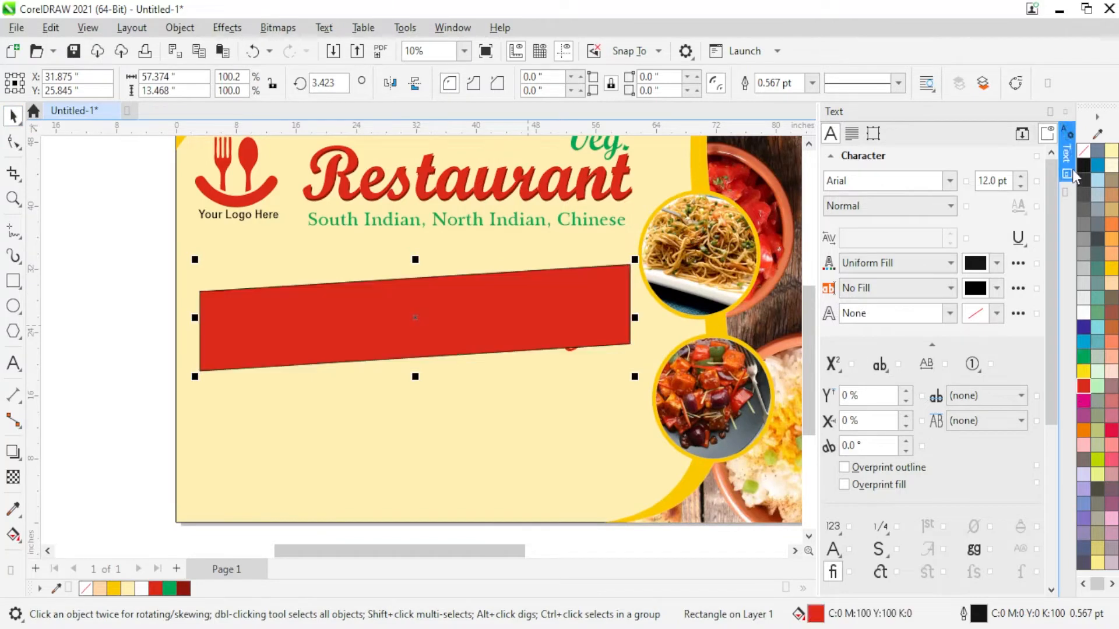
pyautogui.rightClick(1083, 152)
pyautogui.click(1085, 165)
pyautogui.hotkey('shift', 'pagedown')
pyautogui.hotkey('shift', 'pageup')
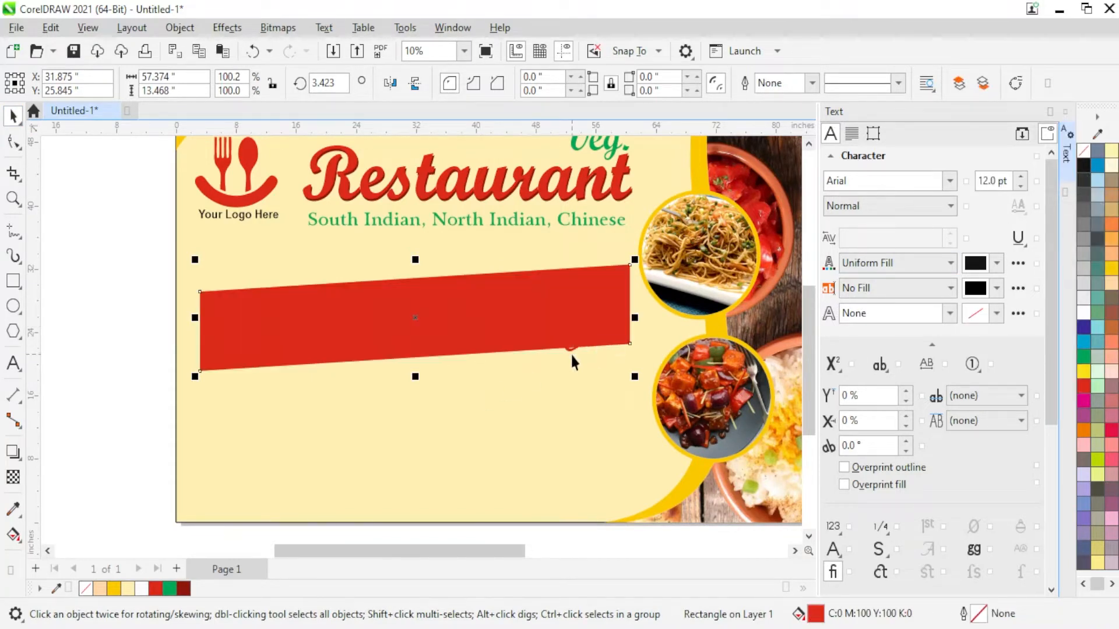
# - Fill the "Opening Shortly" text on the red bar white
pyautogui.click(569, 352)
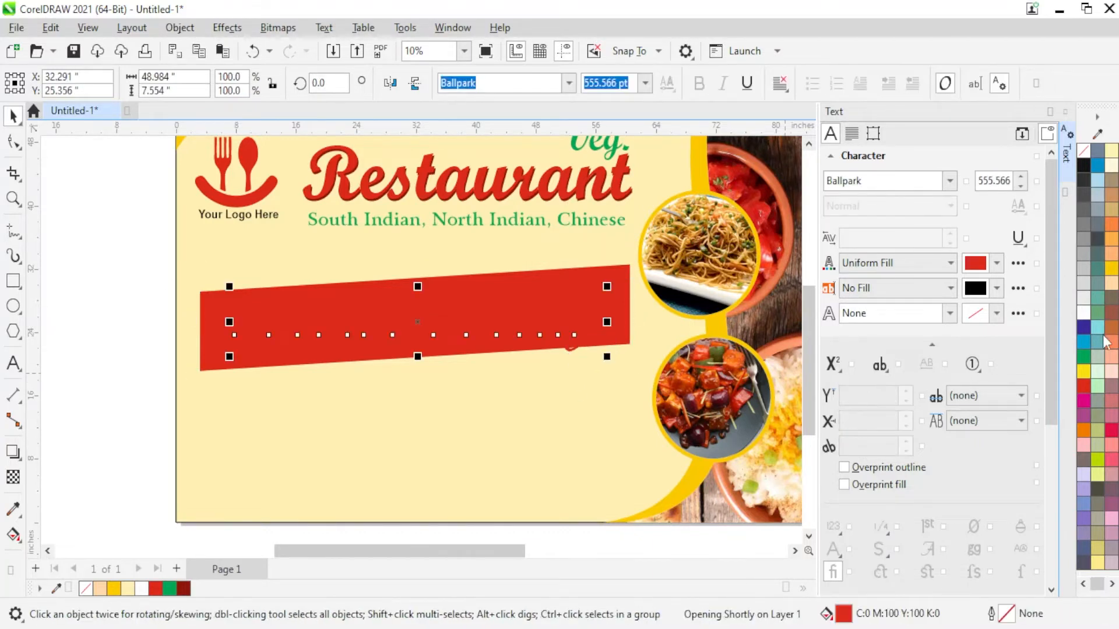
pyautogui.click(1085, 314)
pyautogui.scroll(3, 542, 322)
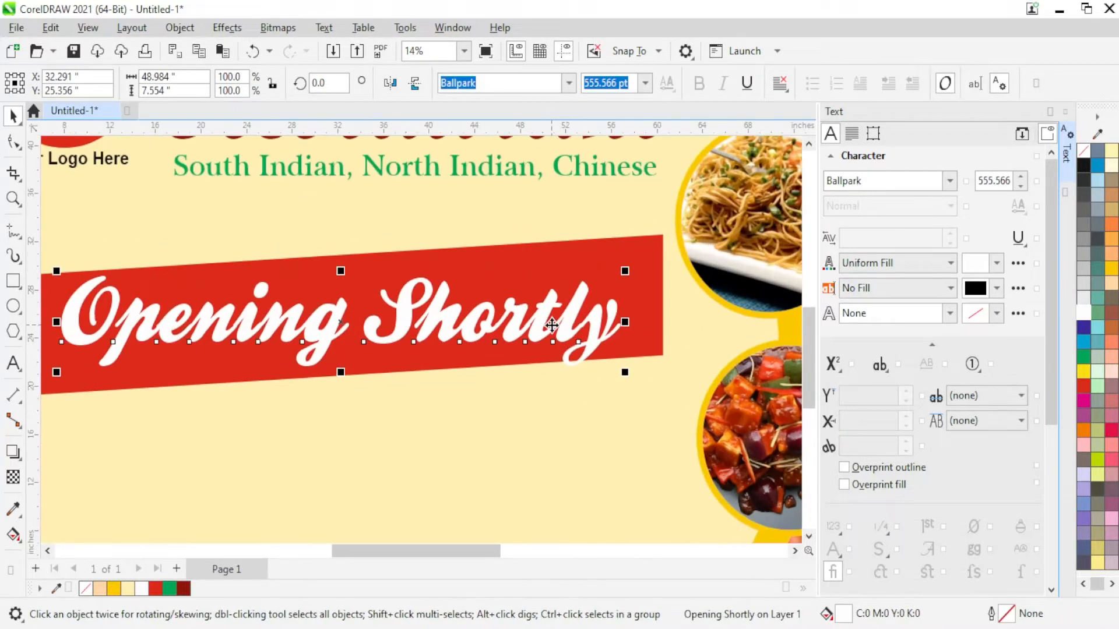
# - Set the "Opening Shortly" text in Bambi Bold and convert it to all caps
pyautogui.click(950, 182)
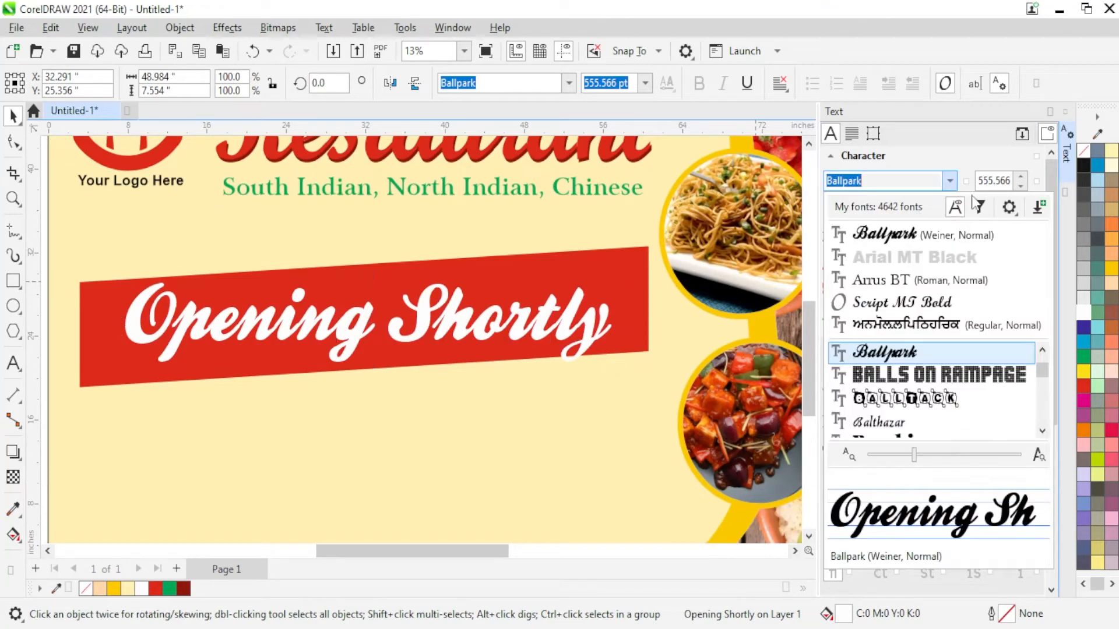
pyautogui.scroll(-2, 960, 421)
pyautogui.scroll(2, 960, 420)
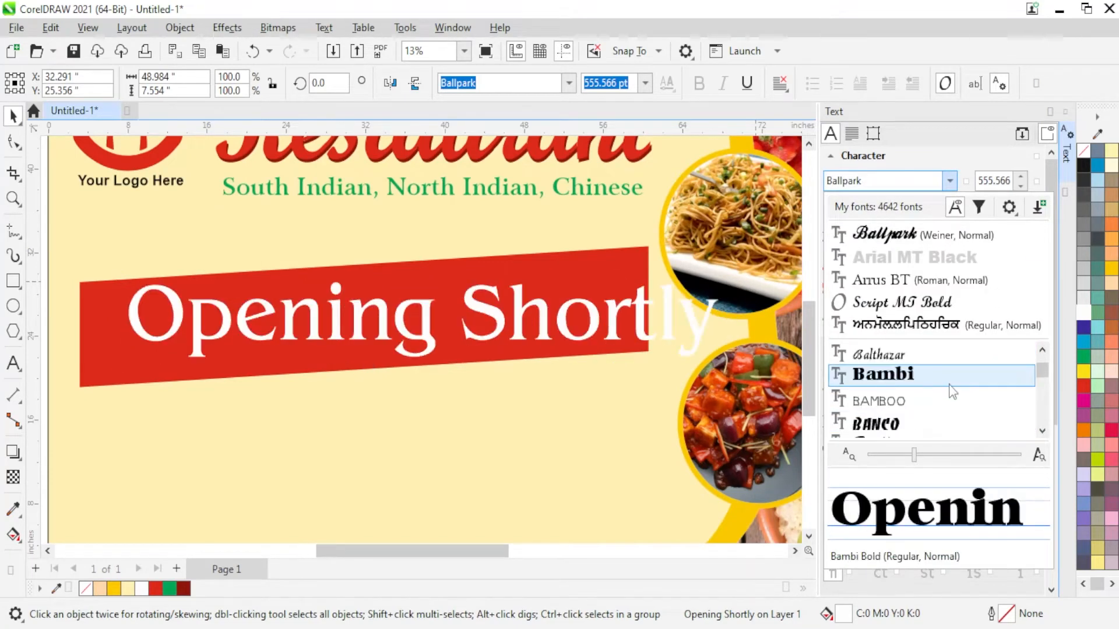
pyautogui.click(941, 378)
pyautogui.click(880, 364)
pyautogui.click(912, 406)
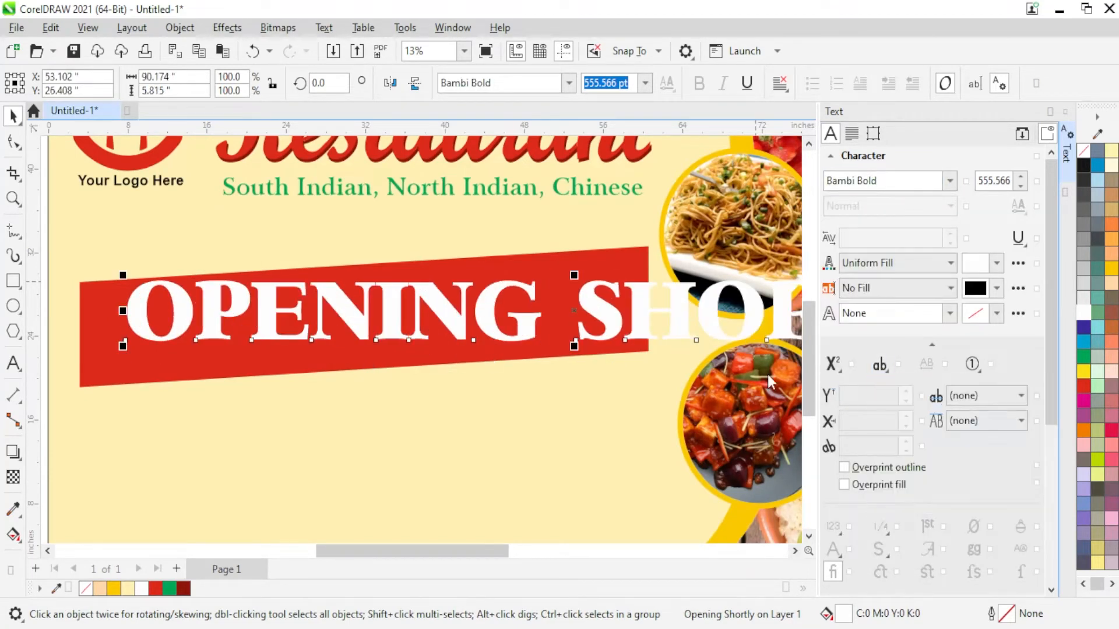
# - Reduce the "Opening Shortly" text to 200 pt, and enlarge it to about 51.6 inches wide within the red bar
pyautogui.tripleClick(988, 180)
pyautogui.write('20')
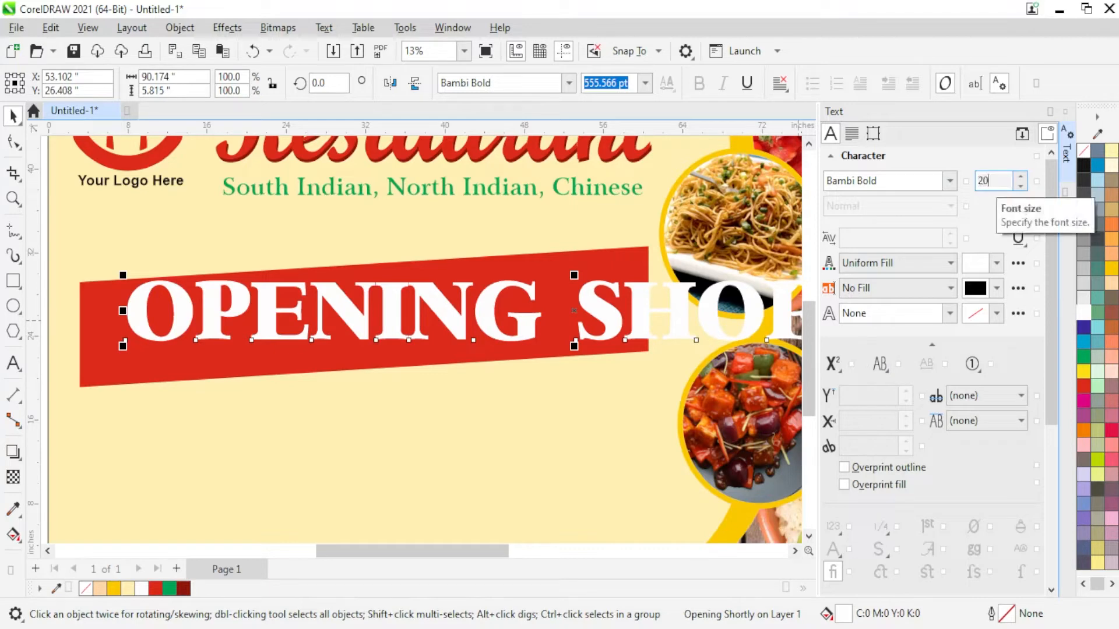
pyautogui.write('0')
pyautogui.press('Return')
pyautogui.moveTo(453, 320); pyautogui.dragTo(642, 301)
# - Set the "Opening Shortly" text in Belwe Bd BT
pyautogui.click(950, 180)
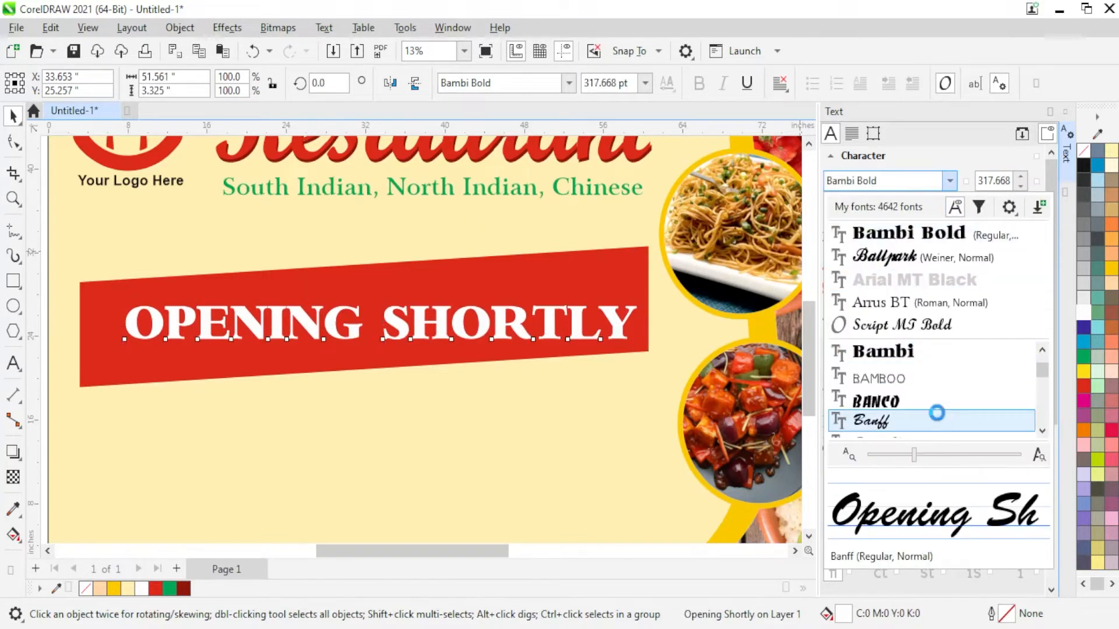
pyautogui.scroll(-4, 926, 410)
pyautogui.scroll(-2, 923, 409)
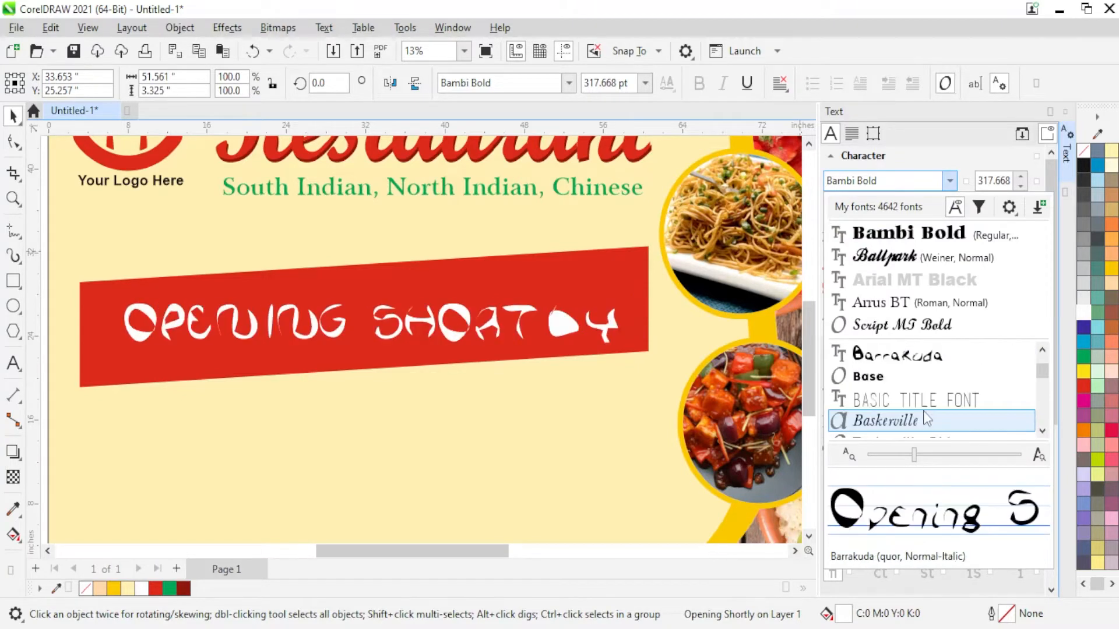
pyautogui.scroll(-2, 925, 408)
pyautogui.scroll(-5, 923, 408)
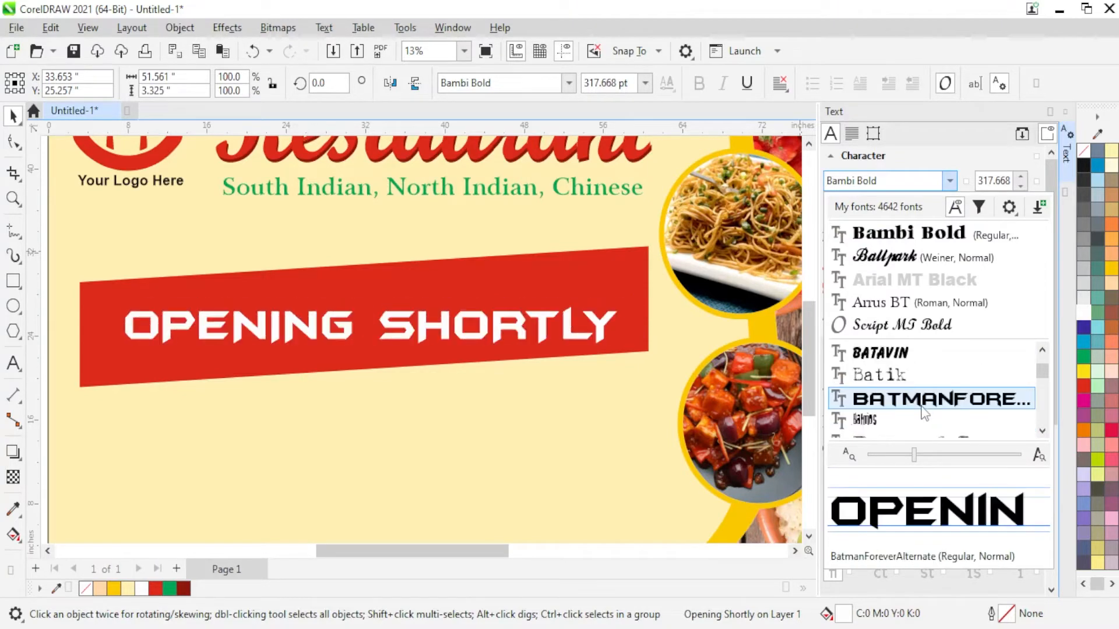
pyautogui.moveTo(920, 392)
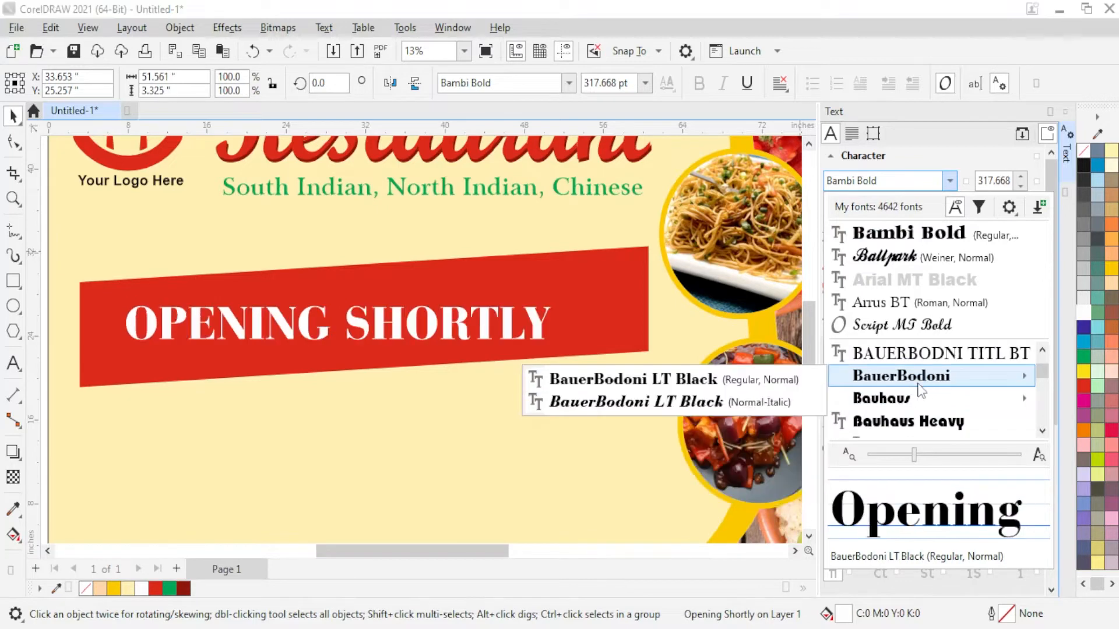
pyautogui.scroll(-3, 920, 402)
pyautogui.scroll(-5, 920, 402)
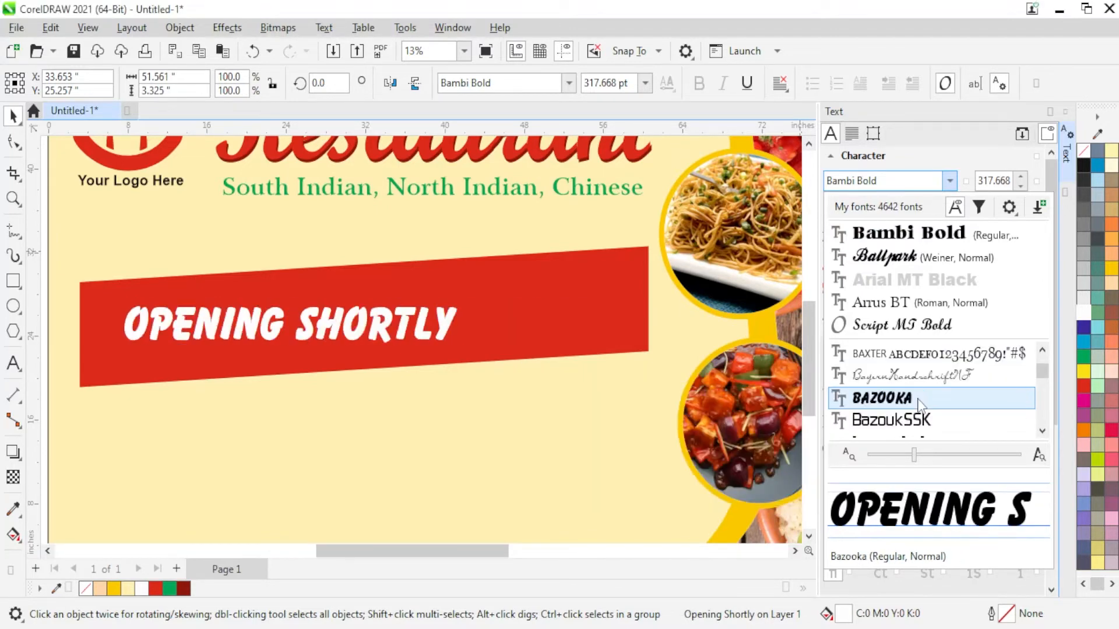
pyautogui.scroll(-3, 920, 402)
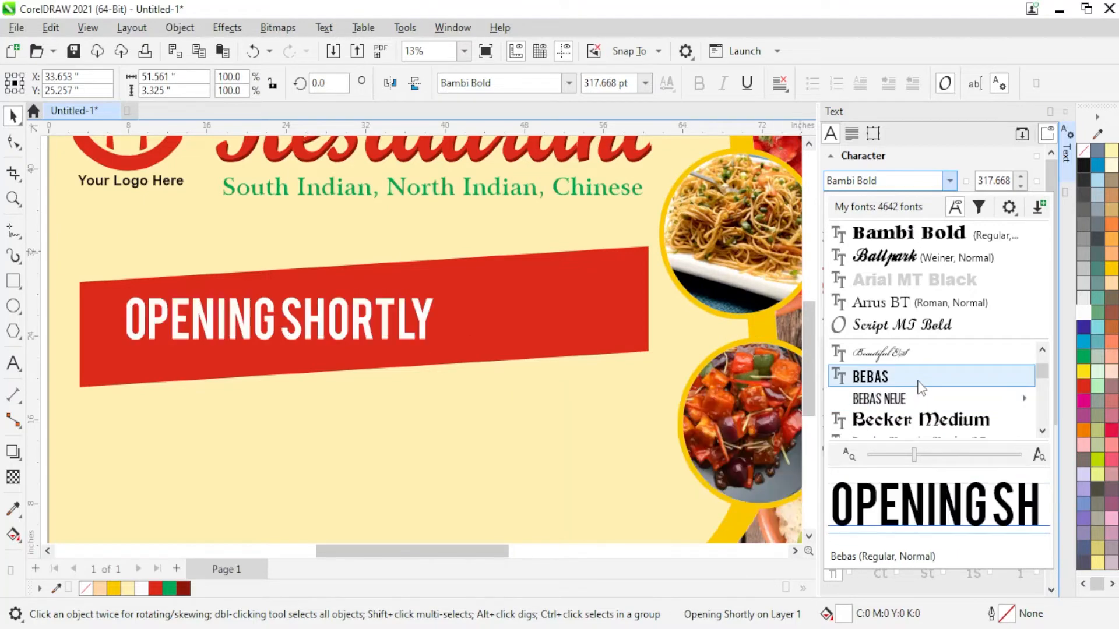
pyautogui.scroll(-3, 920, 388)
pyautogui.scroll(-3, 921, 388)
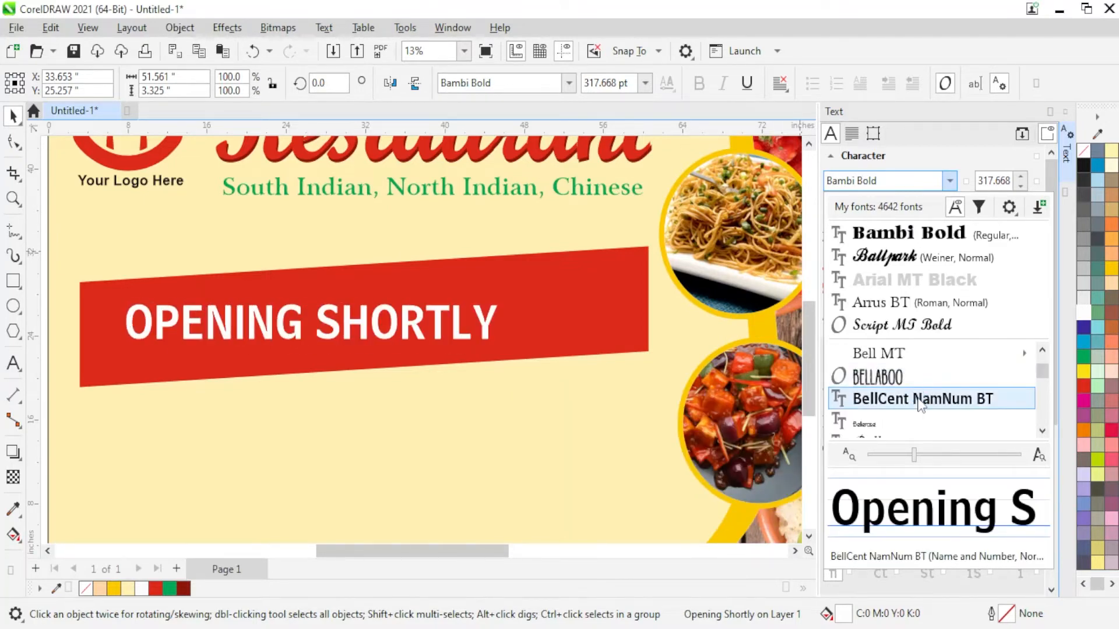
pyautogui.scroll(-3, 920, 402)
pyautogui.scroll(-1, 921, 403)
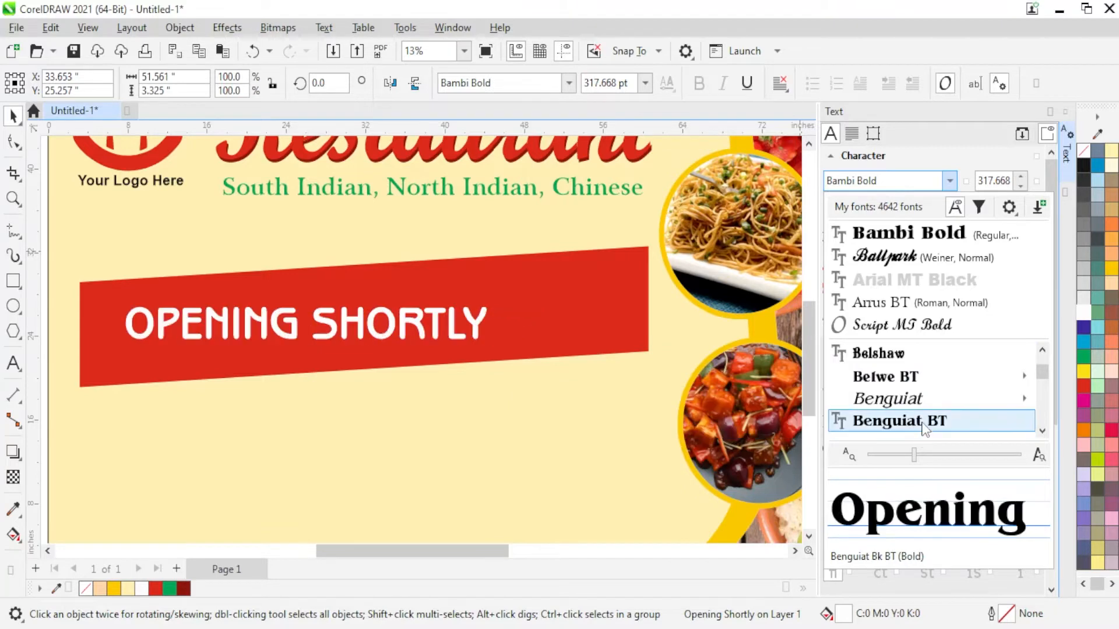
pyautogui.scroll(-2, 925, 428)
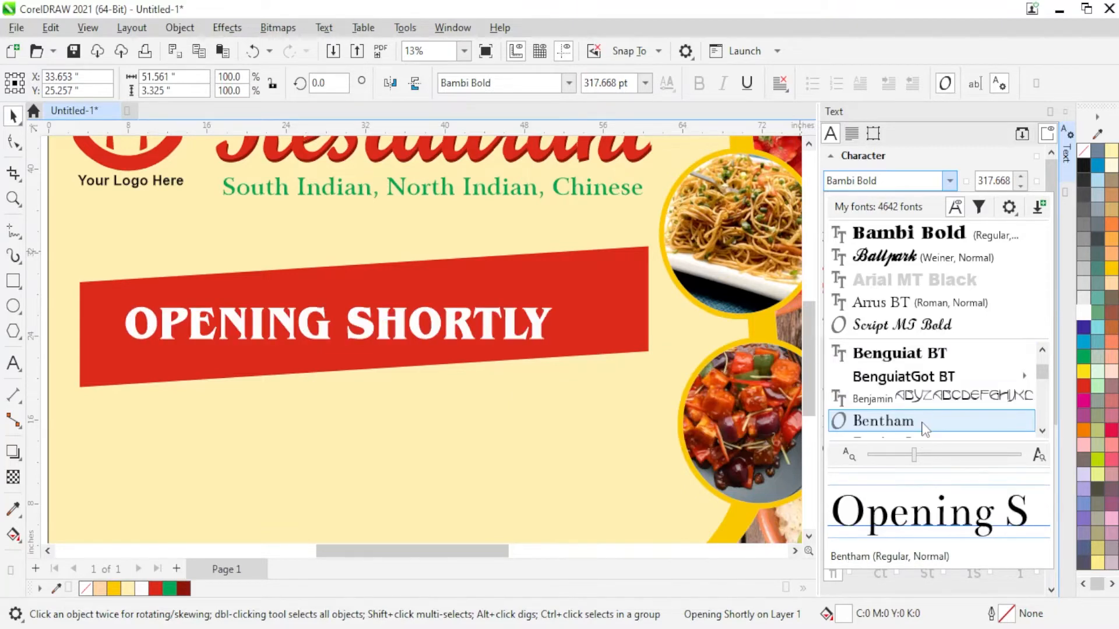
pyautogui.scroll(2, 922, 377)
pyautogui.scroll(-5, 922, 378)
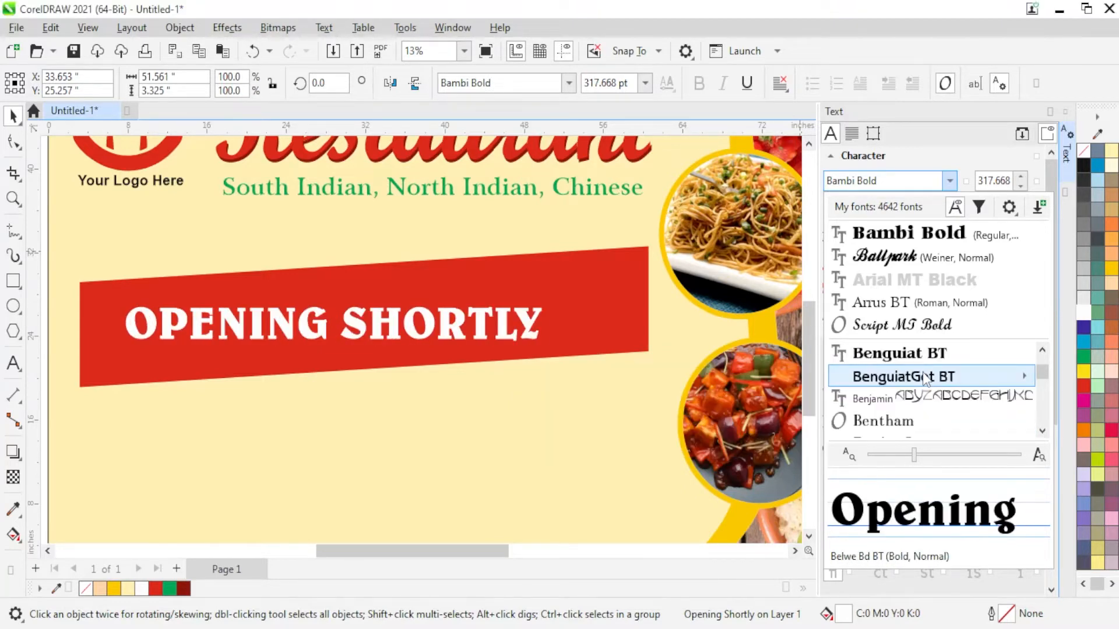
pyautogui.scroll(5, 922, 377)
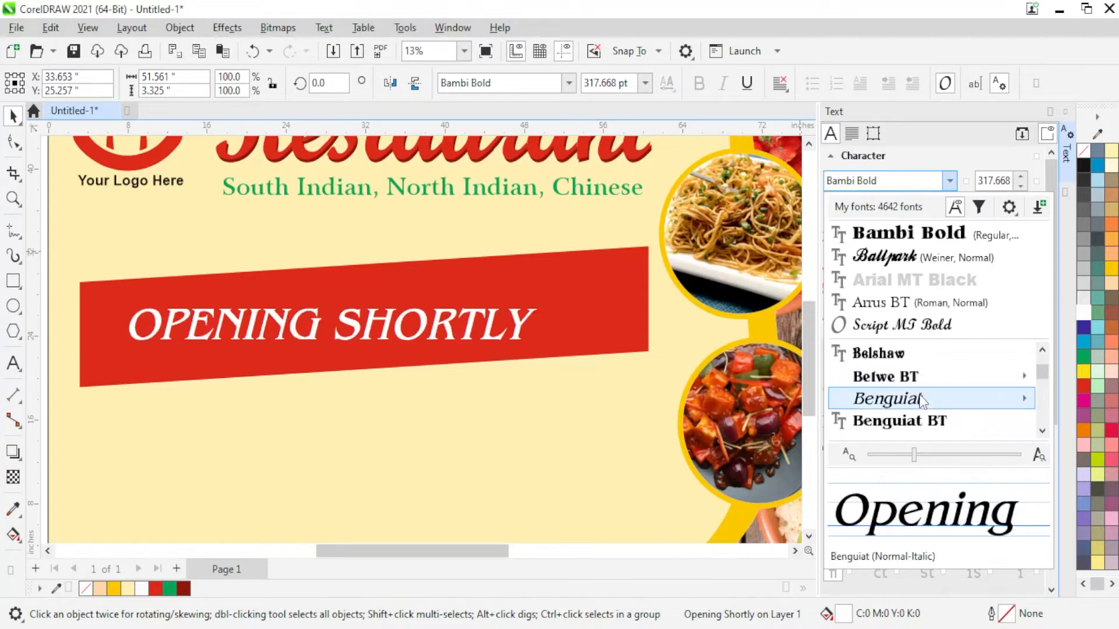
pyautogui.click(571, 395)
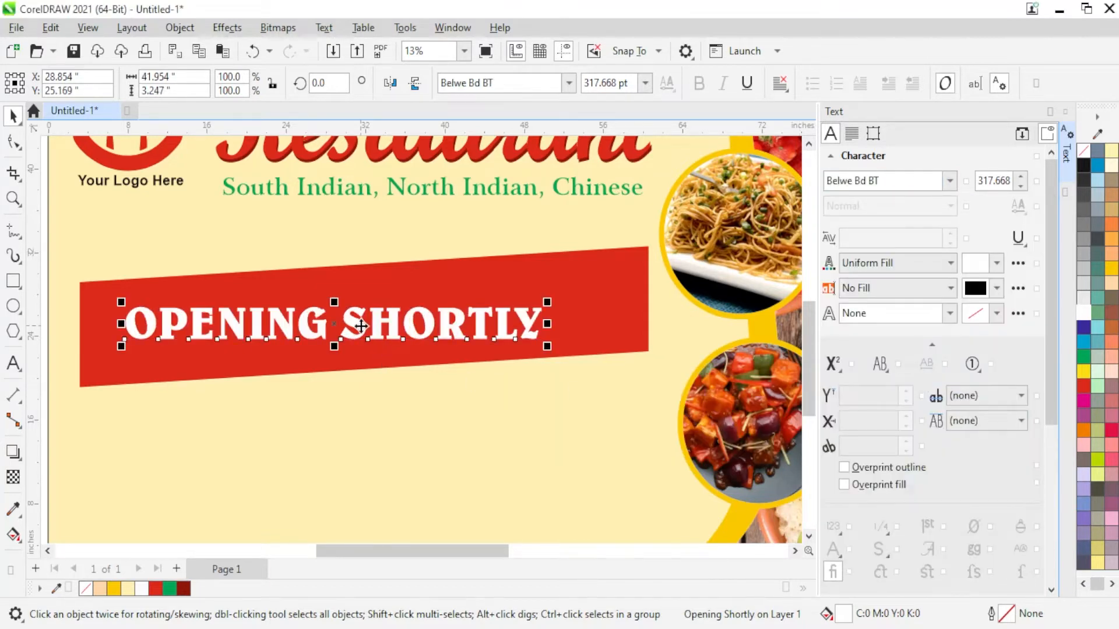
# - Enlarge "Opening Shortly" to about 53.5 inches wide on the red bar and skew it about 3.7° to follow the bar's slope
pyautogui.moveTo(361, 327); pyautogui.dragTo(332, 328)
pyautogui.moveTo(518, 304); pyautogui.dragTo(636, 274)
pyautogui.click(630, 333)
pyautogui.moveTo(631, 333); pyautogui.dragTo(638, 285)
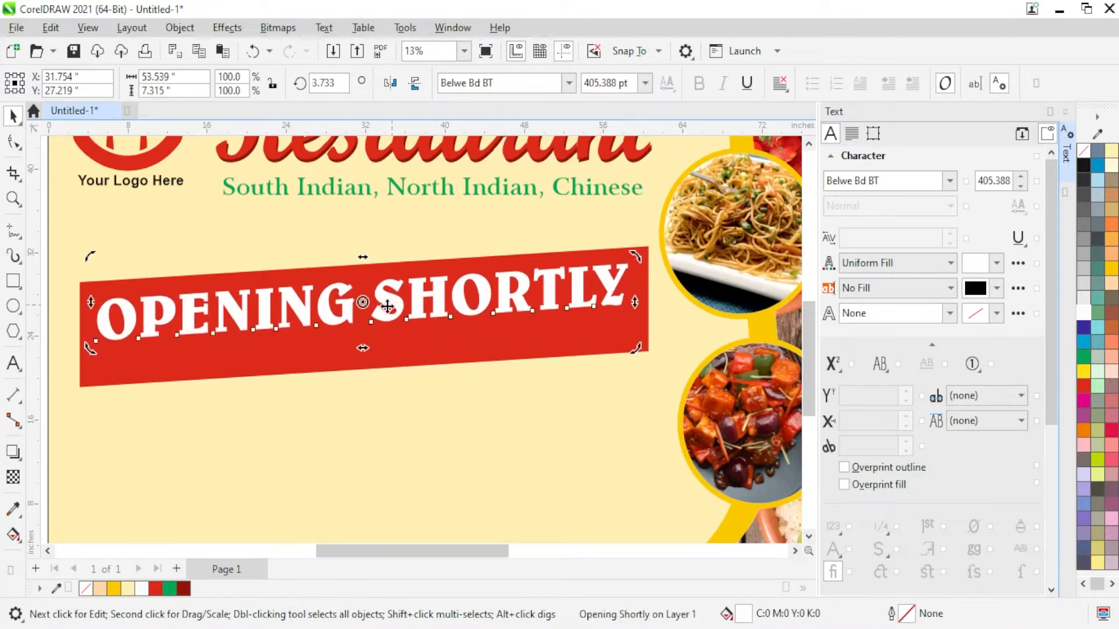
# - Stretch the "Opening Shortly" text taller to about 594.6 pt and skew it to about 3.1° to follow the bar
pyautogui.click(392, 301)
pyautogui.moveTo(362, 371); pyautogui.dragTo(368, 382)
pyautogui.click(598, 320)
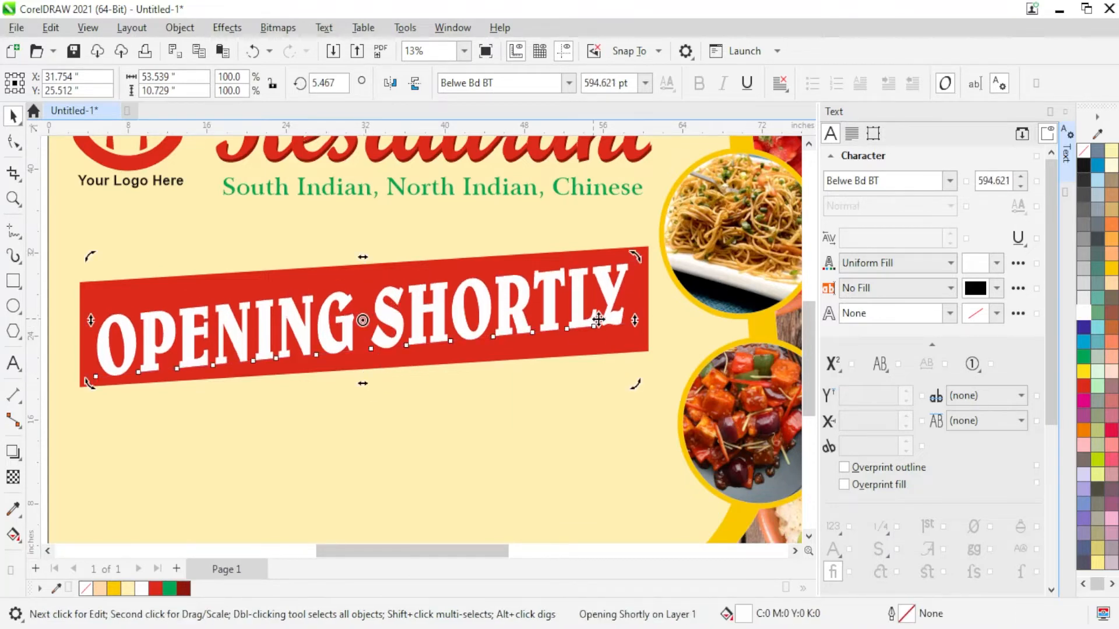
pyautogui.moveTo(634, 320); pyautogui.dragTo(639, 345)
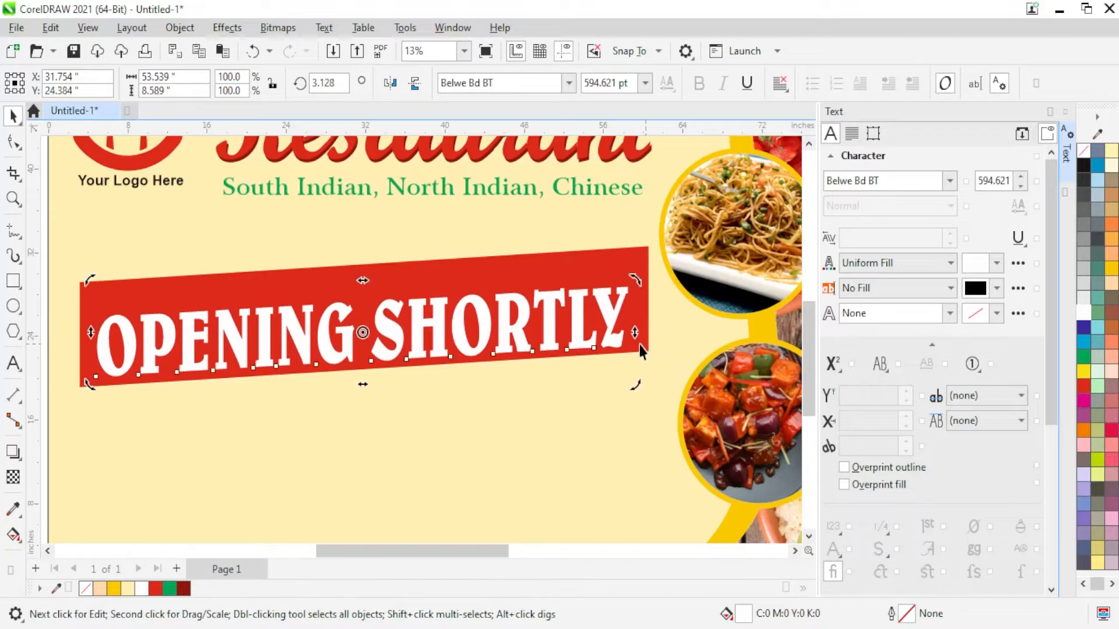
# - Center the "Opening Shortly" text horizontally and vertically on the red bar
pyautogui.click(517, 330)
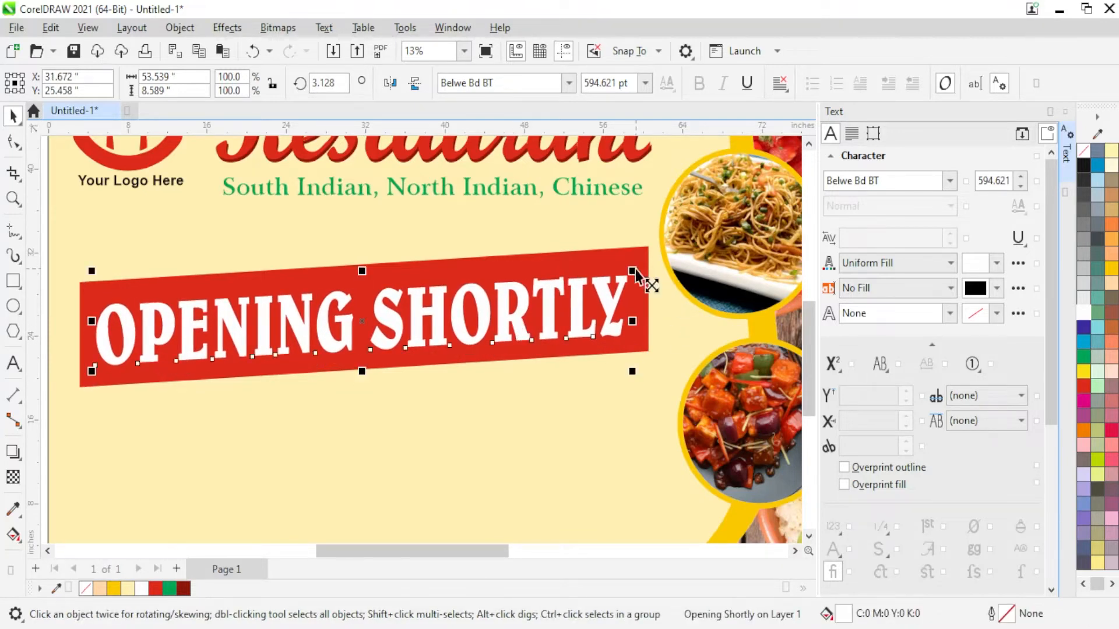
pyautogui.keyDown('shift'); pyautogui.click(641, 277); pyautogui.keyUp('shift')
pyautogui.press('c')
pyautogui.press('e')
pyautogui.click(681, 298)
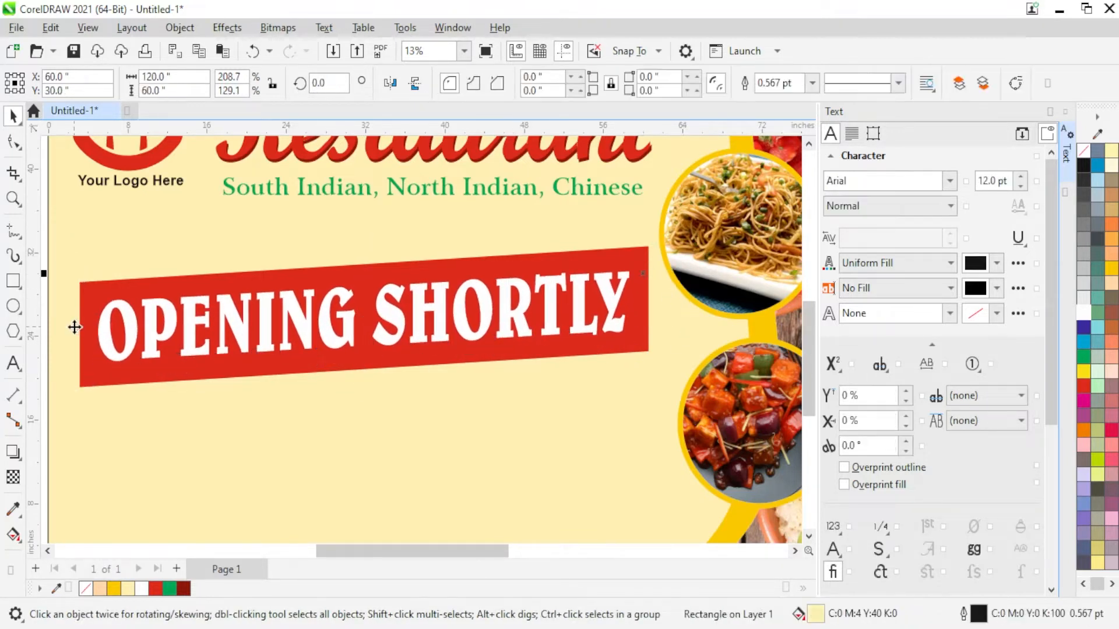
# - Draw a rectangle about 14.1 by 4.4 inches from the red bar's upper-right corner and convert it to curves
pyautogui.click(13, 281)
pyautogui.moveTo(649, 248); pyautogui.dragTo(509, 292)
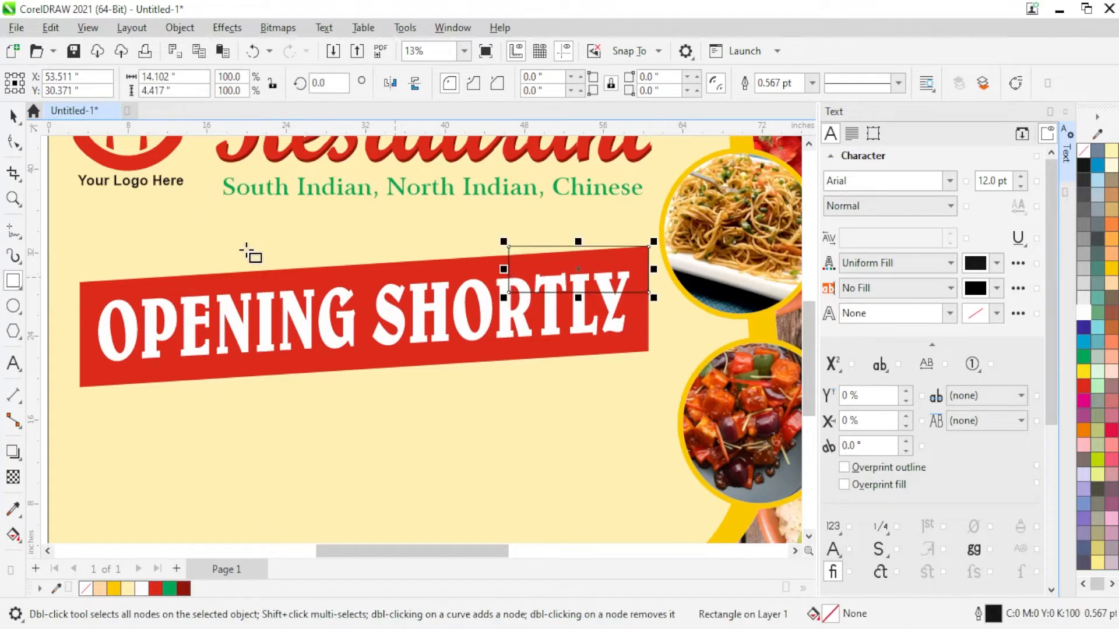
pyautogui.hotkey('ctrl', 'q')
pyautogui.click(12, 141)
pyautogui.scroll(2, 640, 276)
pyautogui.scroll(2, 670, 283)
pyautogui.scroll(-2, 655, 239)
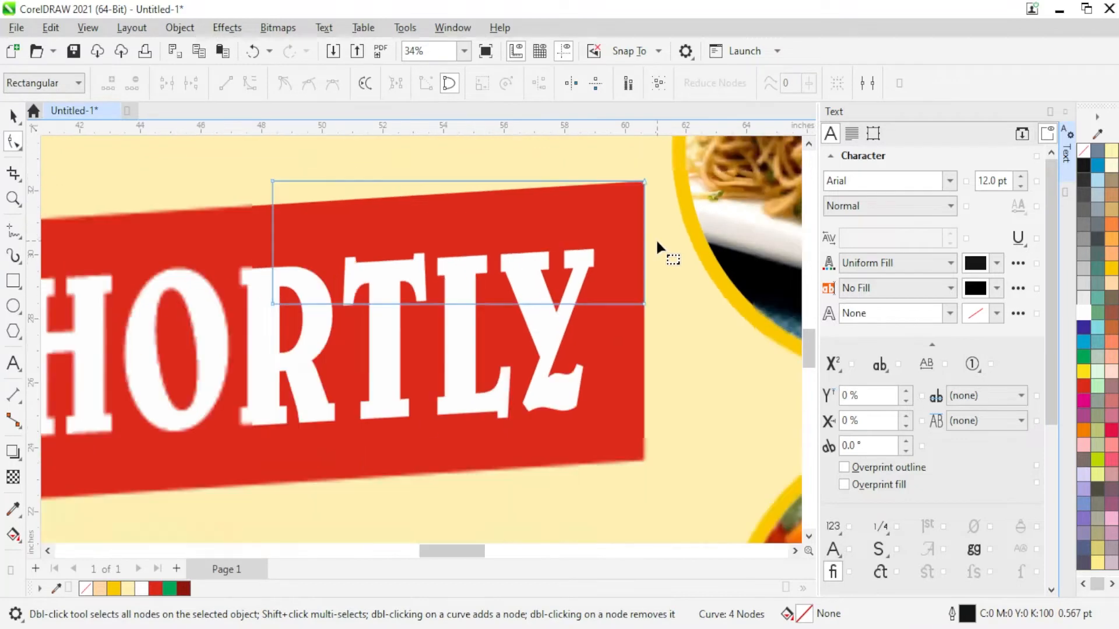
# - Raise the rectangle's upper-left node about 1.27 inches so its top edge slopes down to the bar's corner
pyautogui.click(13, 116)
pyautogui.keyDown('shift'); pyautogui.click(629, 397); pyautogui.keyUp('shift')
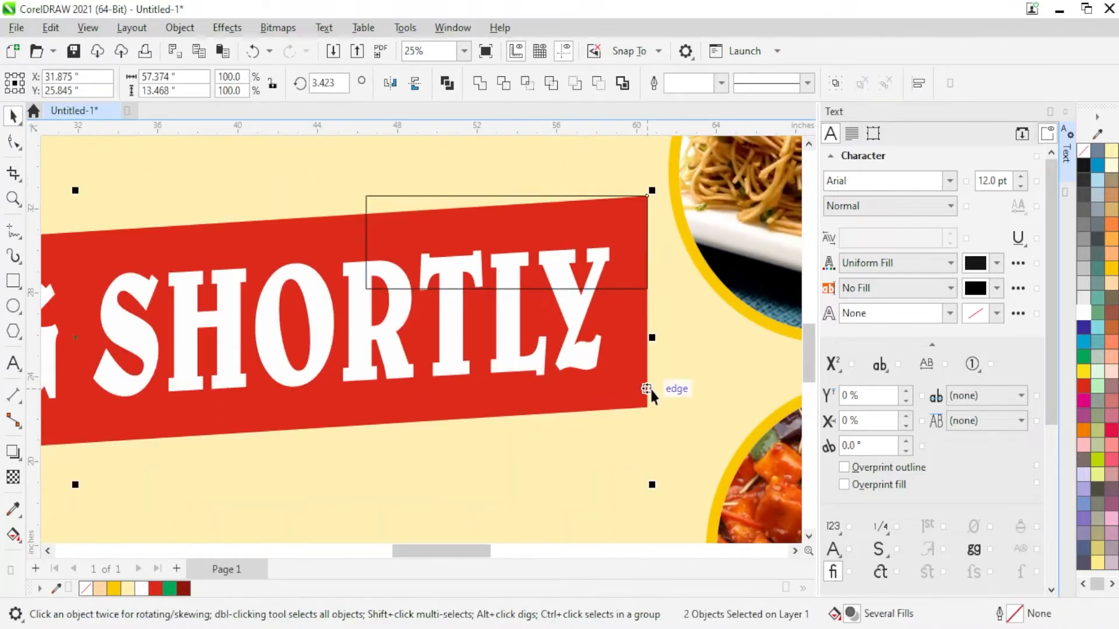
pyautogui.keyDown('shift'); pyautogui.click(457, 249); pyautogui.keyUp('shift')
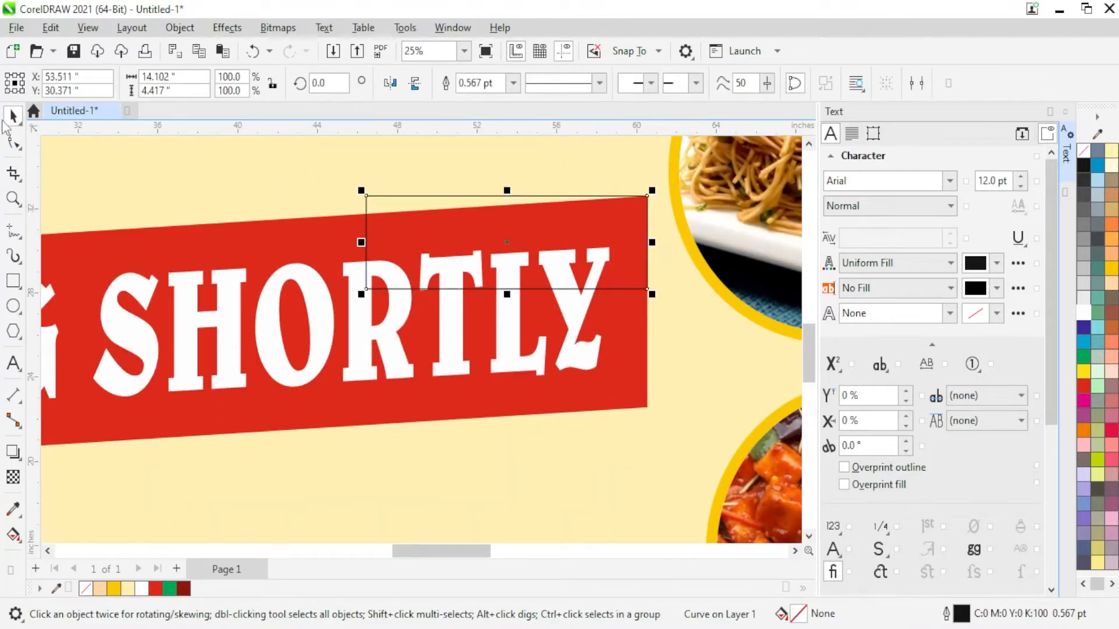
pyautogui.press('F10')
pyautogui.moveTo(366, 196); pyautogui.dragTo(366, 169)
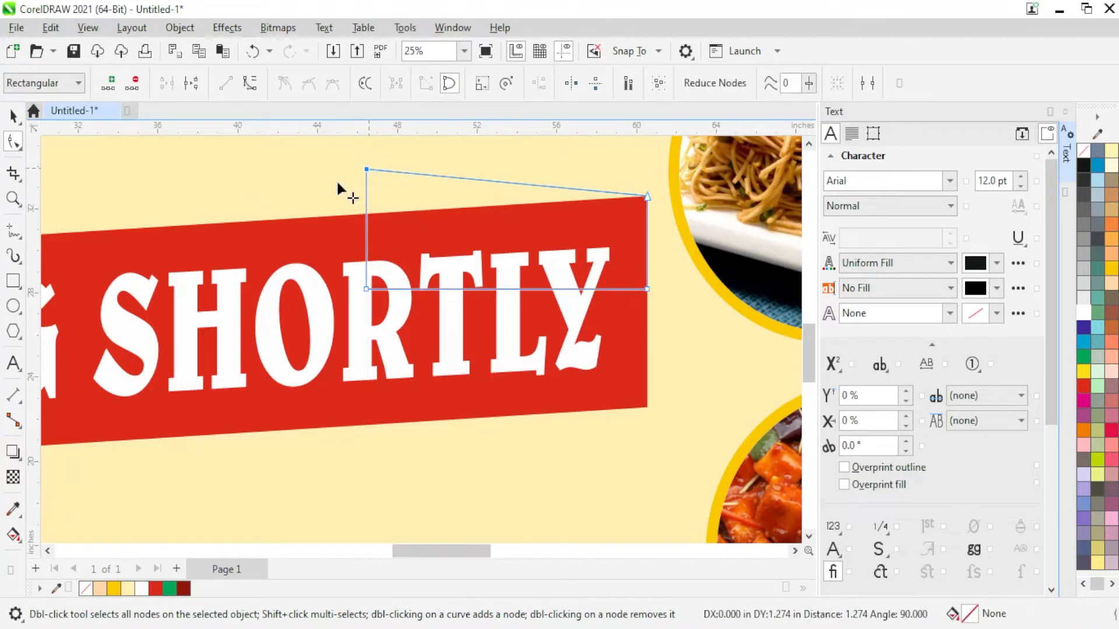
# - Fill the slanted shape dark red (C0 M100 Y100 K50) without an outline and place it behind the red bar
pyautogui.click(13, 116)
pyautogui.click(183, 588)
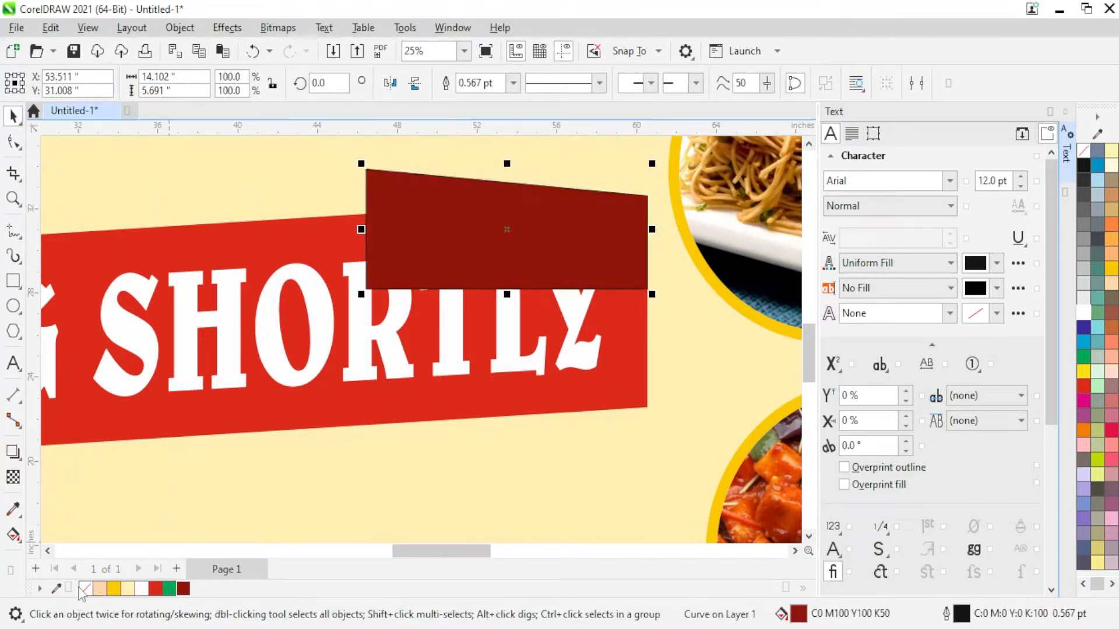
pyautogui.rightClick(85, 592)
pyautogui.click(104, 353)
pyautogui.hotkey('ctrl', 'pagedown')
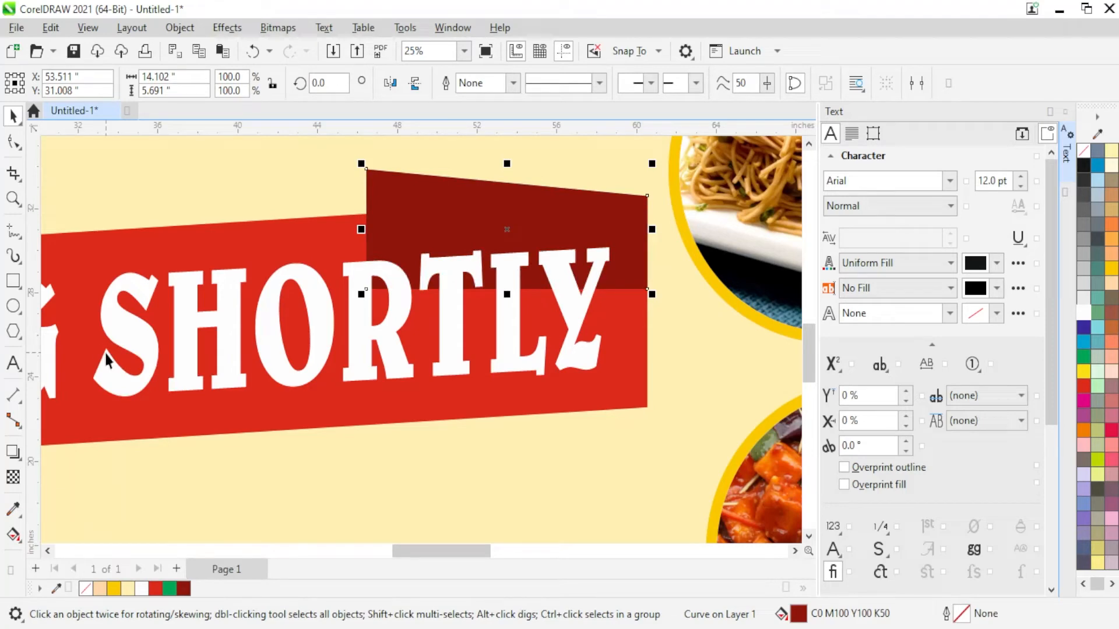
pyautogui.hotkey('shift', 'pagedown')
pyautogui.hotkey('ctrl', 'pageup')
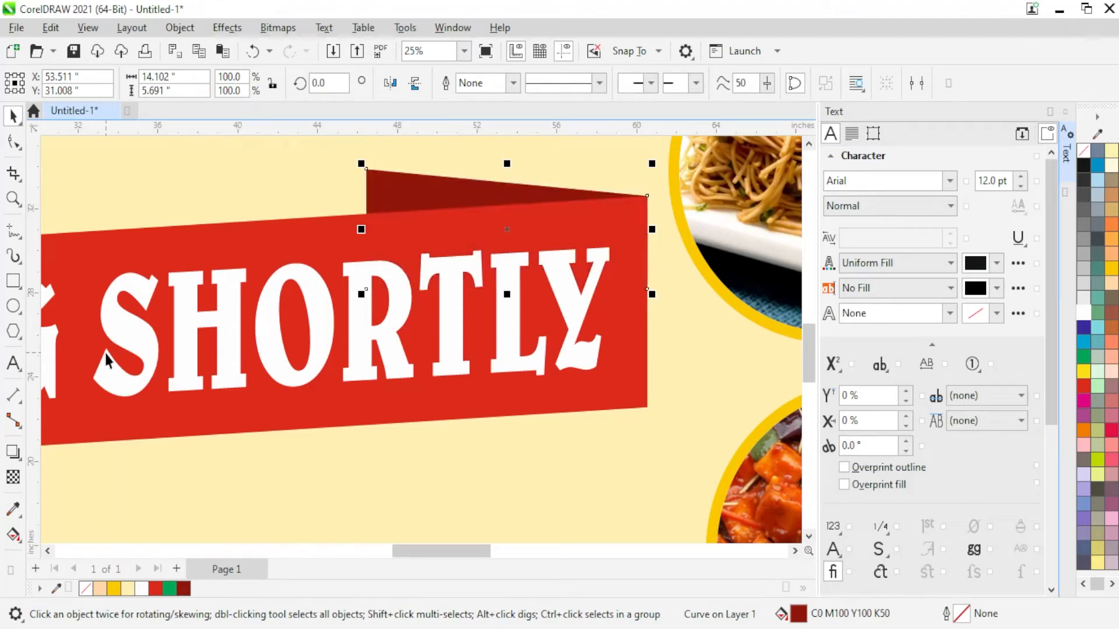
# - Copy the dark red fold to the bar's lower-left area and mirror the copy horizontally and vertically
pyautogui.scroll(-3, 595, 228)
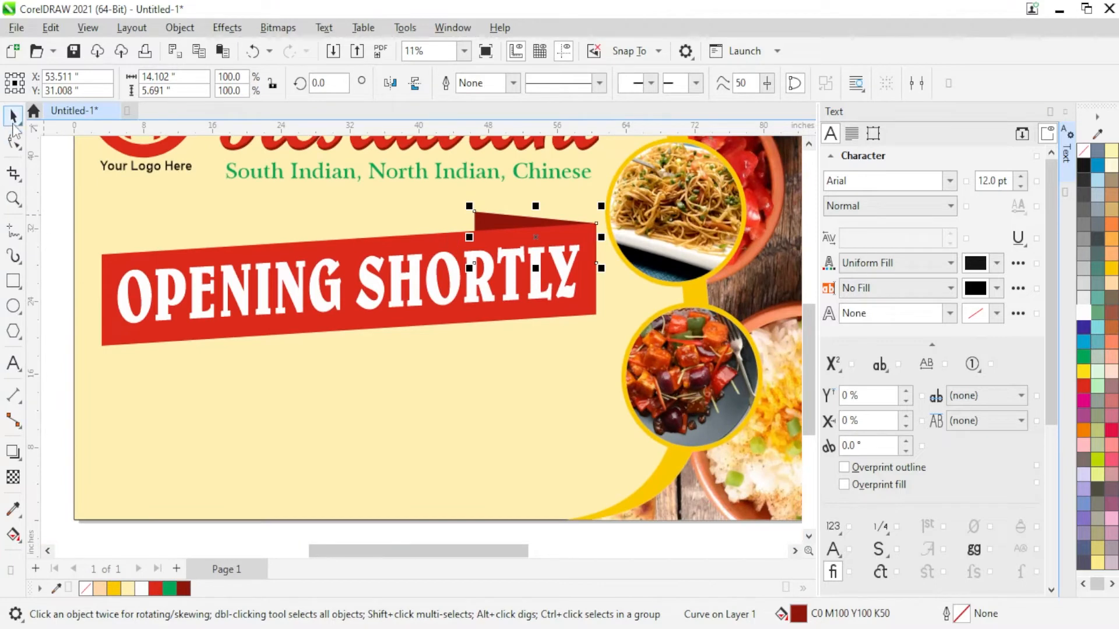
pyautogui.moveTo(522, 236); pyautogui.dragTo(216, 336)
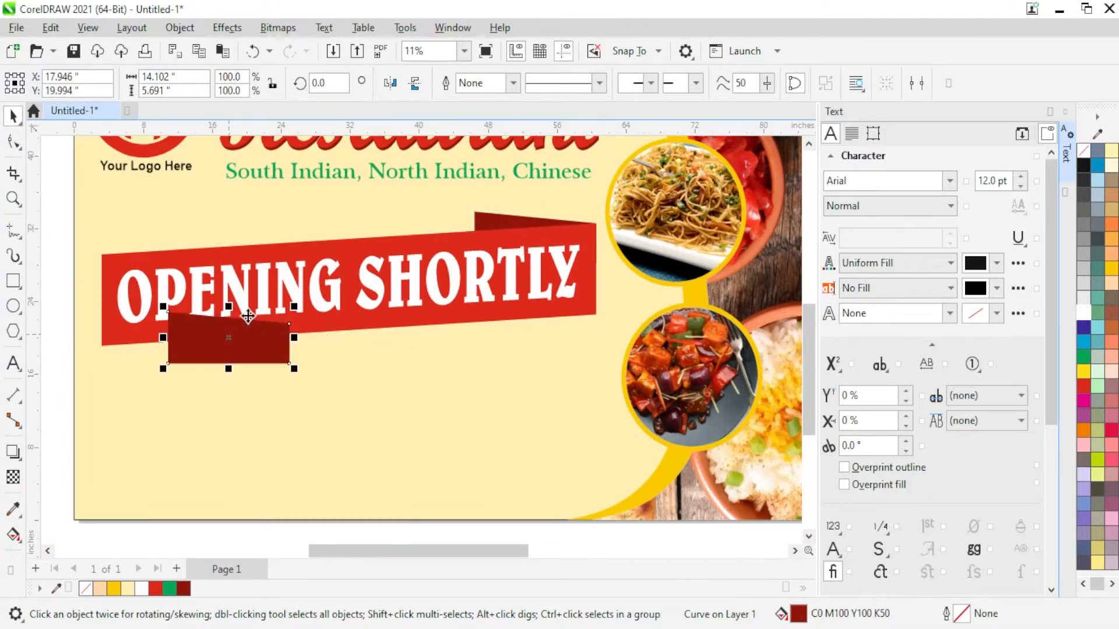
pyautogui.click(390, 83)
pyautogui.click(415, 83)
# - Align the copied fold with the red bar's left edge and send it behind the text and the bar
pyautogui.scroll(2, 184, 356)
pyautogui.keyDown('shift'); pyautogui.click(86, 330); pyautogui.keyUp('shift')
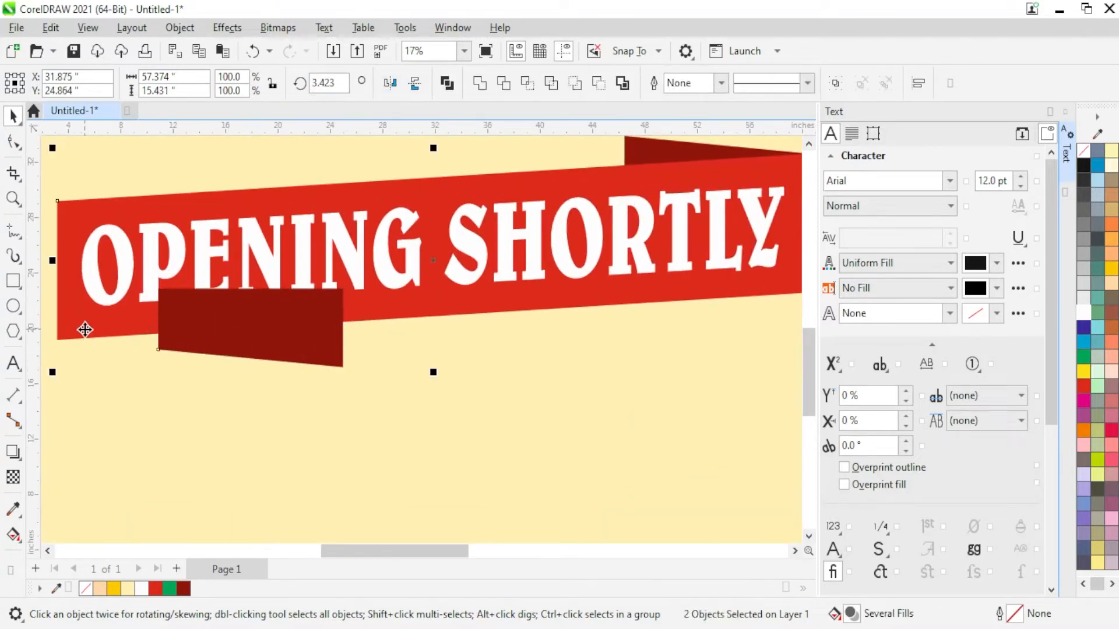
pyautogui.press('l')
pyautogui.click(137, 410)
pyautogui.click(136, 341)
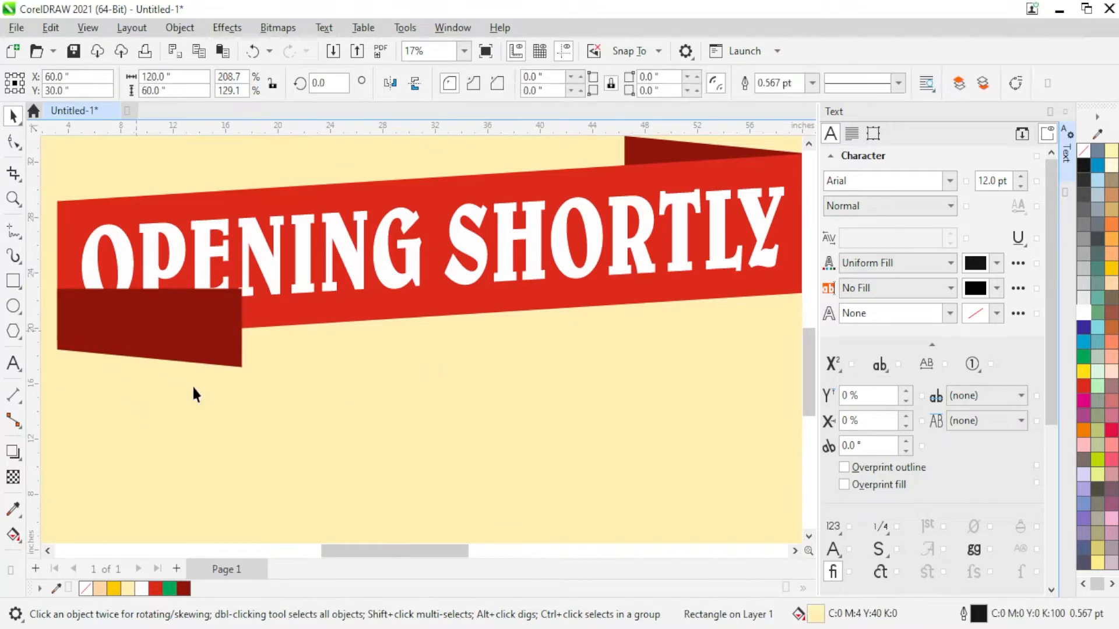
pyautogui.hotkey('ctrl', 'pagedown')
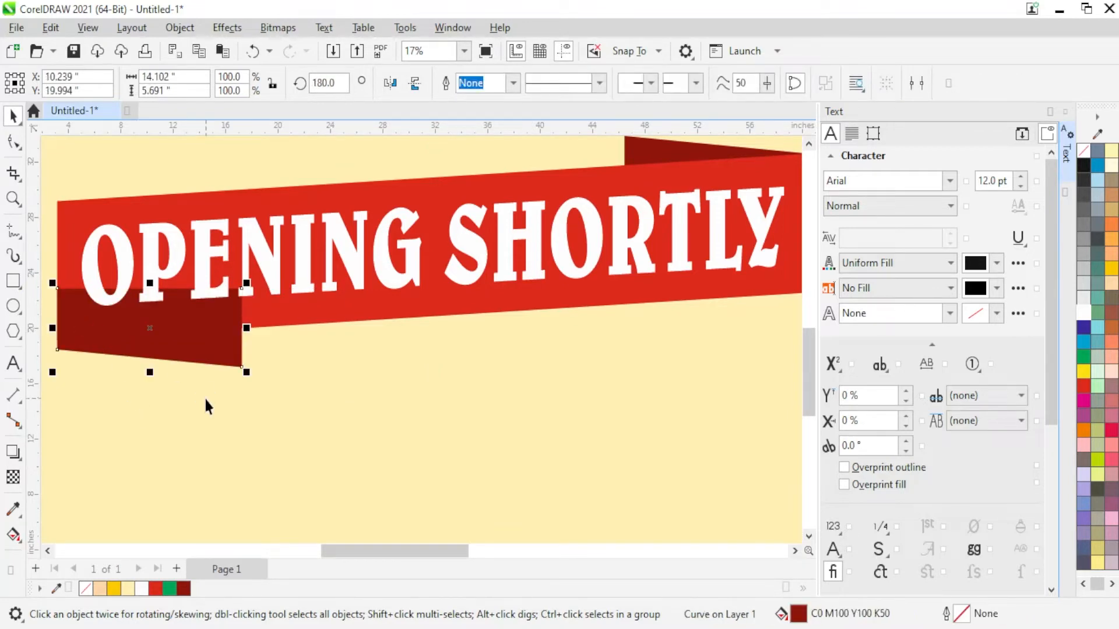
pyautogui.hotkey('ctrl', 'pagedown')
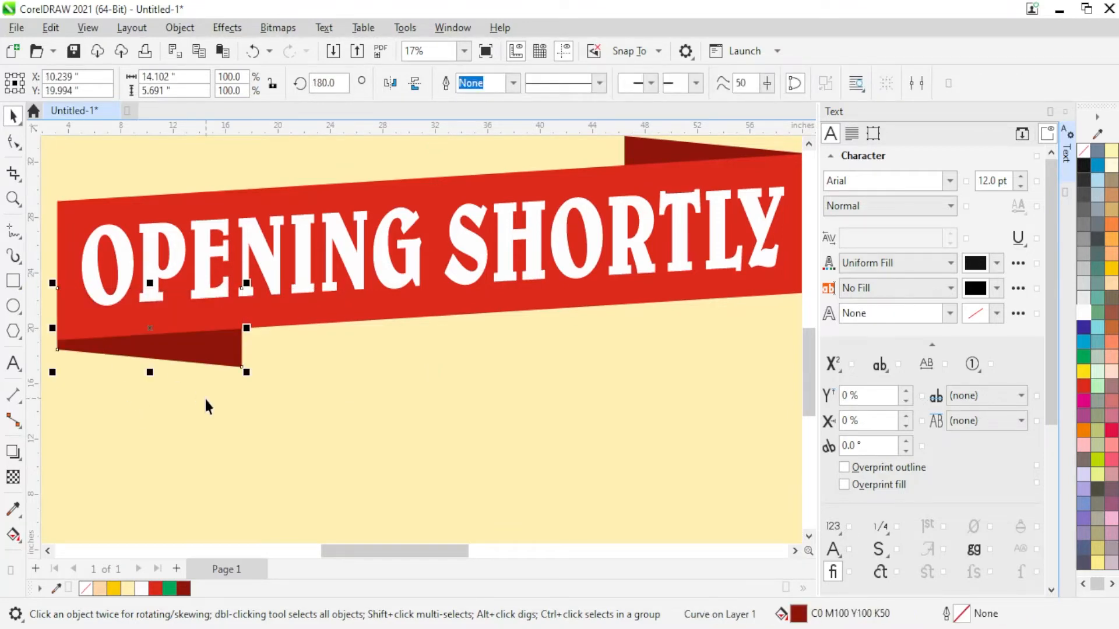
# - Move the lower fold up and fine-tune its height so its tip meets the red bar's lower-left corner
pyautogui.scroll(-2, 131, 352)
pyautogui.scroll(4, 129, 350)
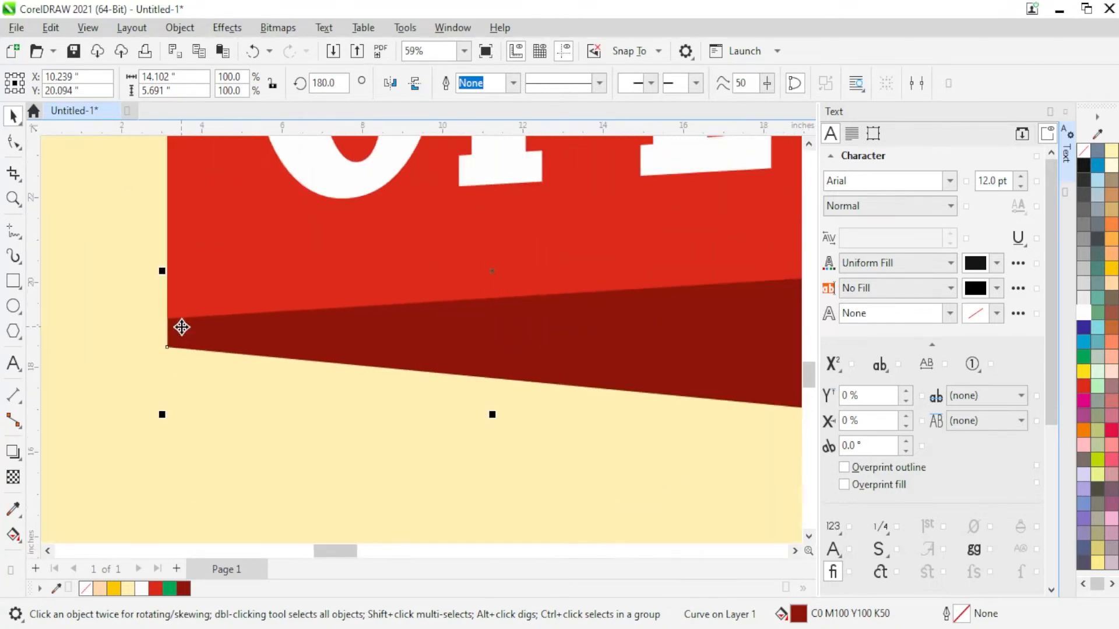
pyautogui.scroll(2, 162, 342)
pyautogui.moveTo(172, 348); pyautogui.dragTo(174, 282)
pyautogui.scroll(-2, 205, 341)
pyautogui.scroll(-2, 205, 342)
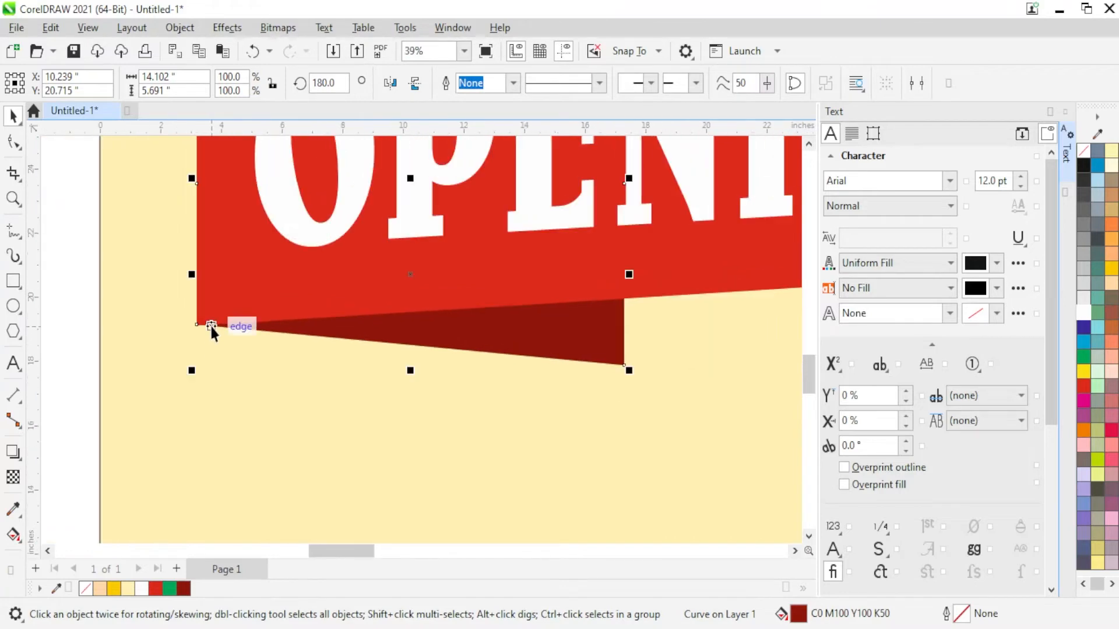
pyautogui.click(84, 266)
pyautogui.scroll(2, 272, 359)
pyautogui.scroll(2, 294, 342)
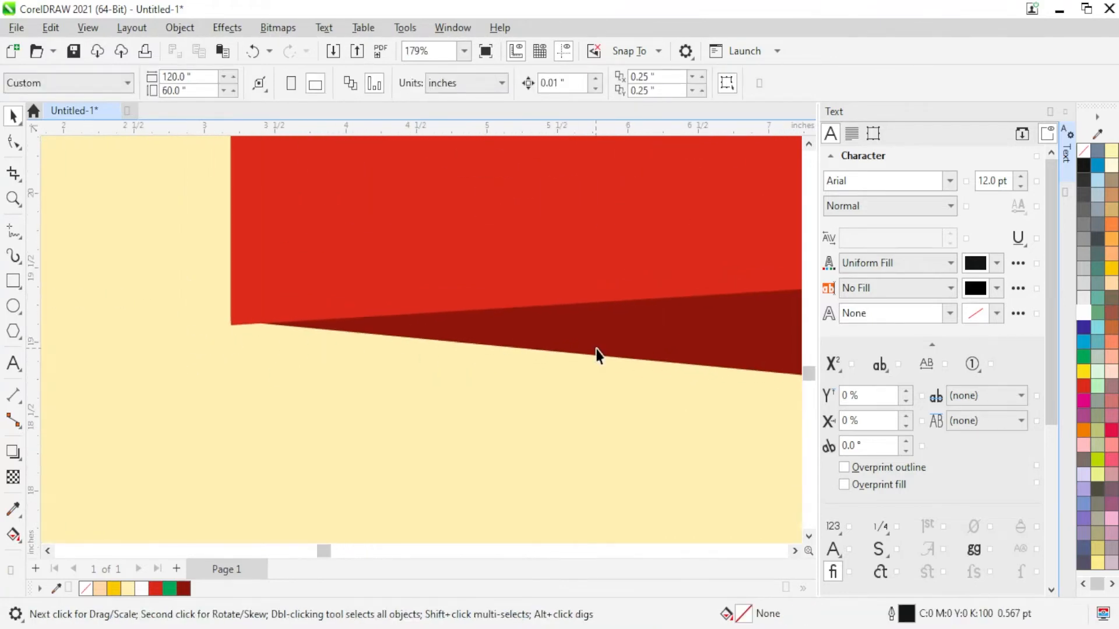
pyautogui.click(585, 364)
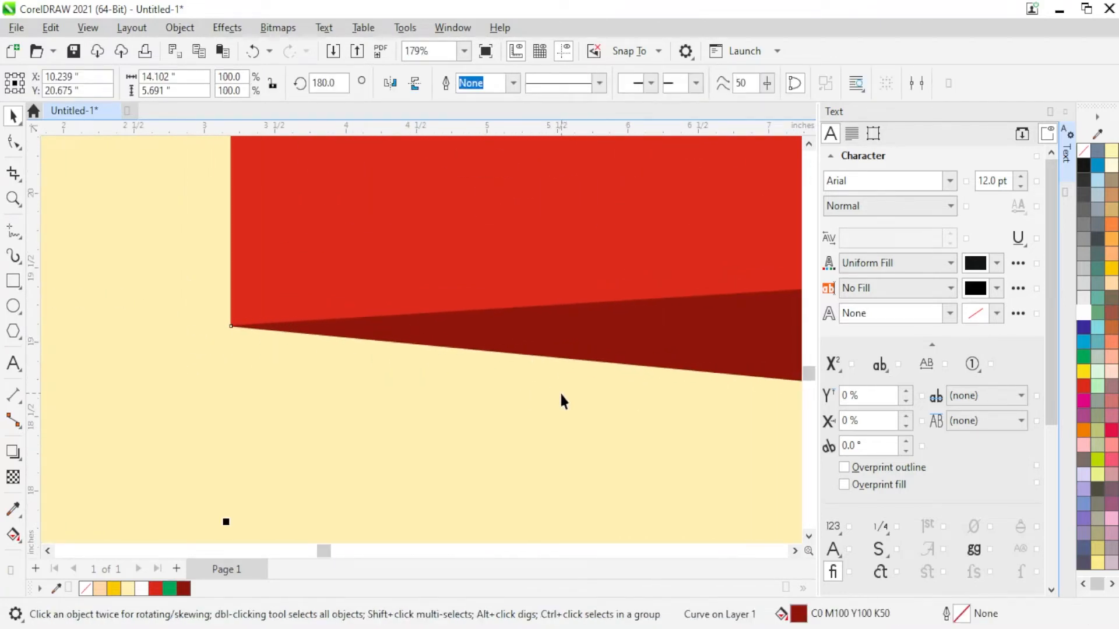
pyautogui.scroll(-6, 341, 344)
pyautogui.click(236, 307)
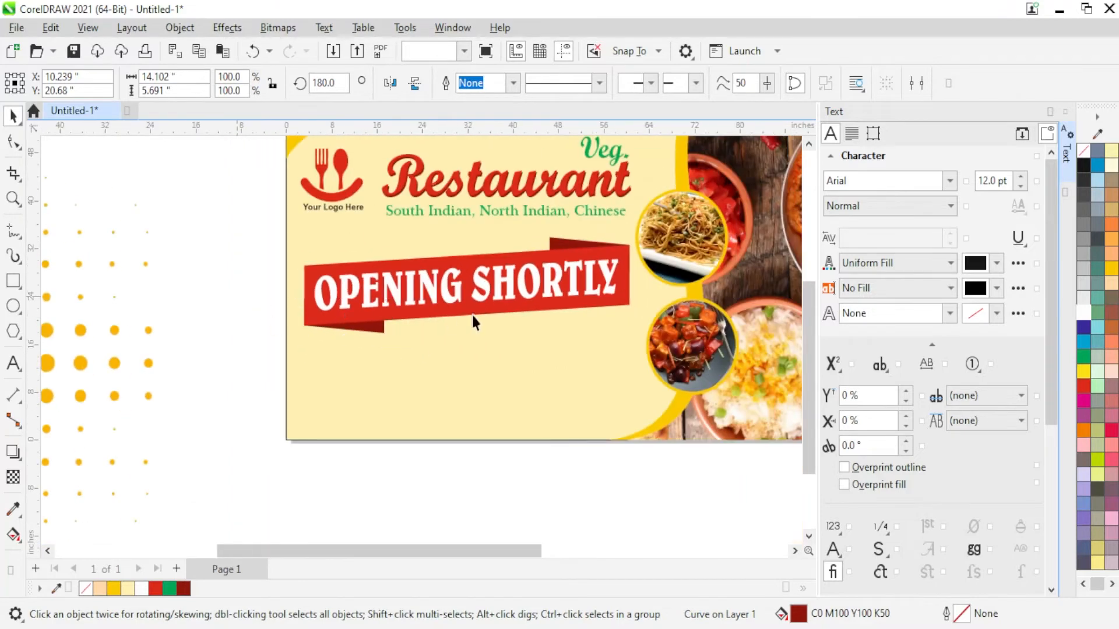
# - Fill the "Your Logo Here" caption with green
pyautogui.scroll(-1, 518, 315)
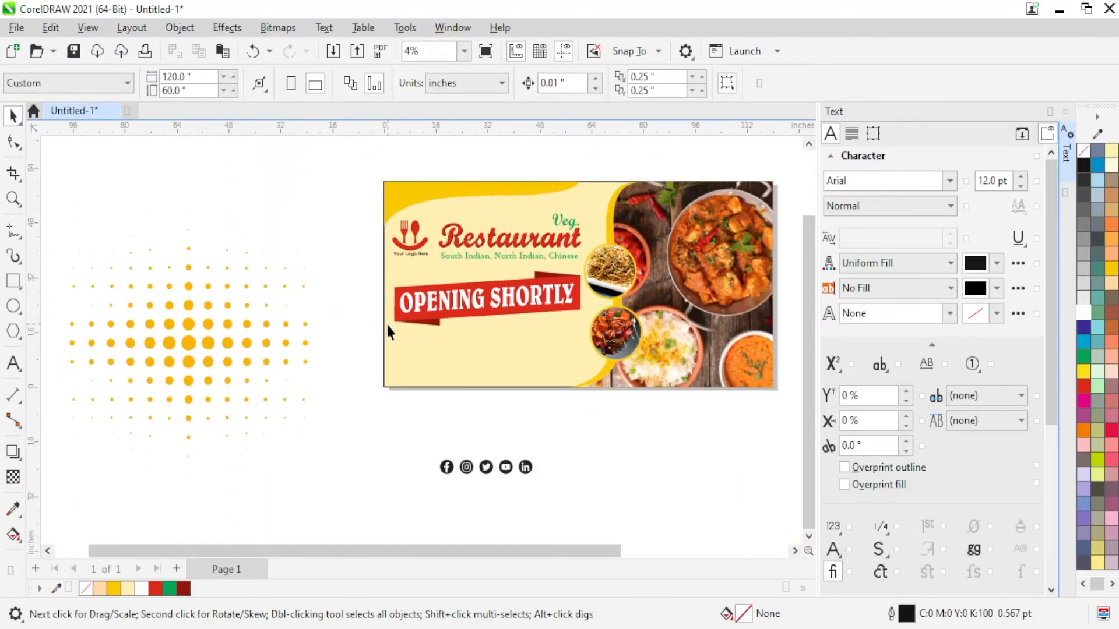
pyautogui.scroll(1, 391, 314)
pyautogui.scroll(3, 357, 284)
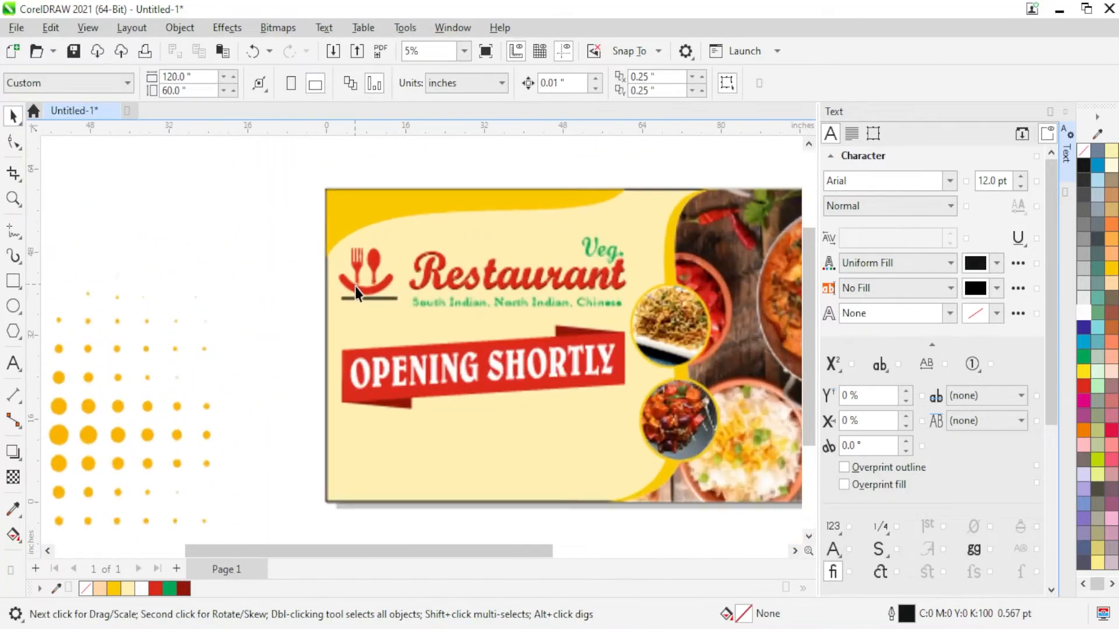
pyautogui.click(367, 302)
pyautogui.click(169, 589)
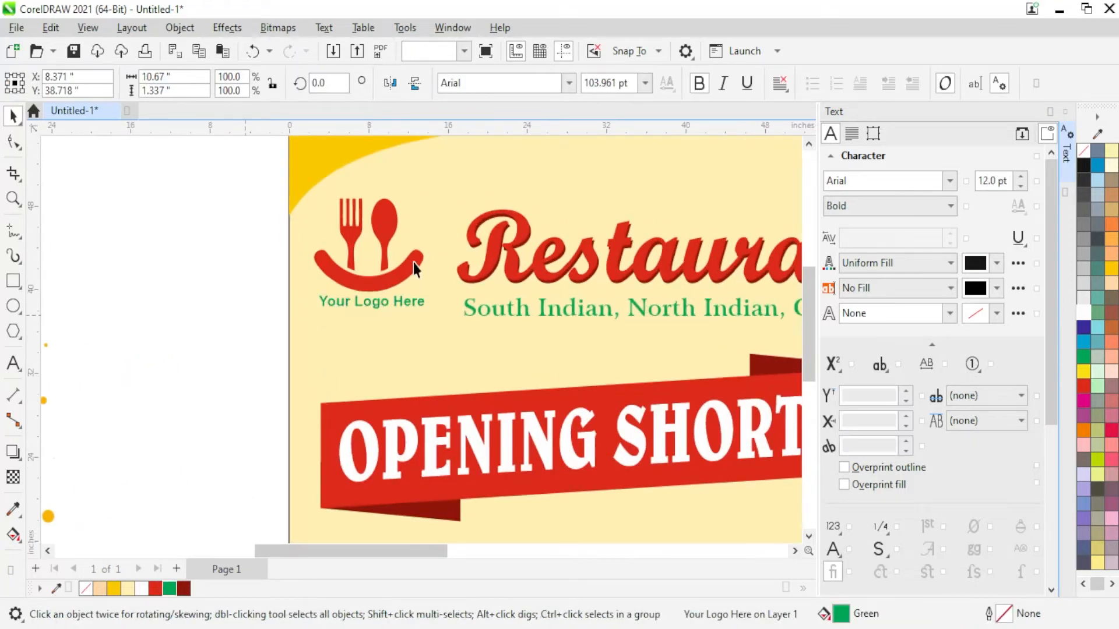
pyautogui.press('Escape')
# - Ungroup the fork-and-spoon logo and fill its curved smile shape with green
pyautogui.scroll(-2, 456, 270)
pyautogui.scroll(2, 376, 201)
pyautogui.click(377, 201)
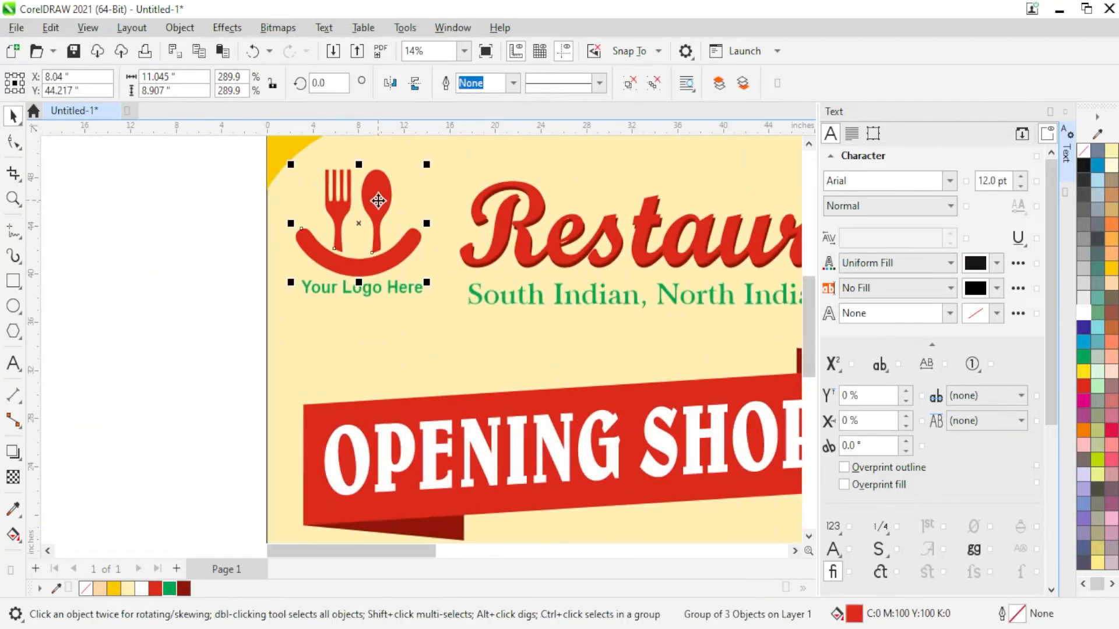
pyautogui.rightClick(380, 257)
pyautogui.click(216, 259)
pyautogui.click(215, 259)
pyautogui.click(320, 259)
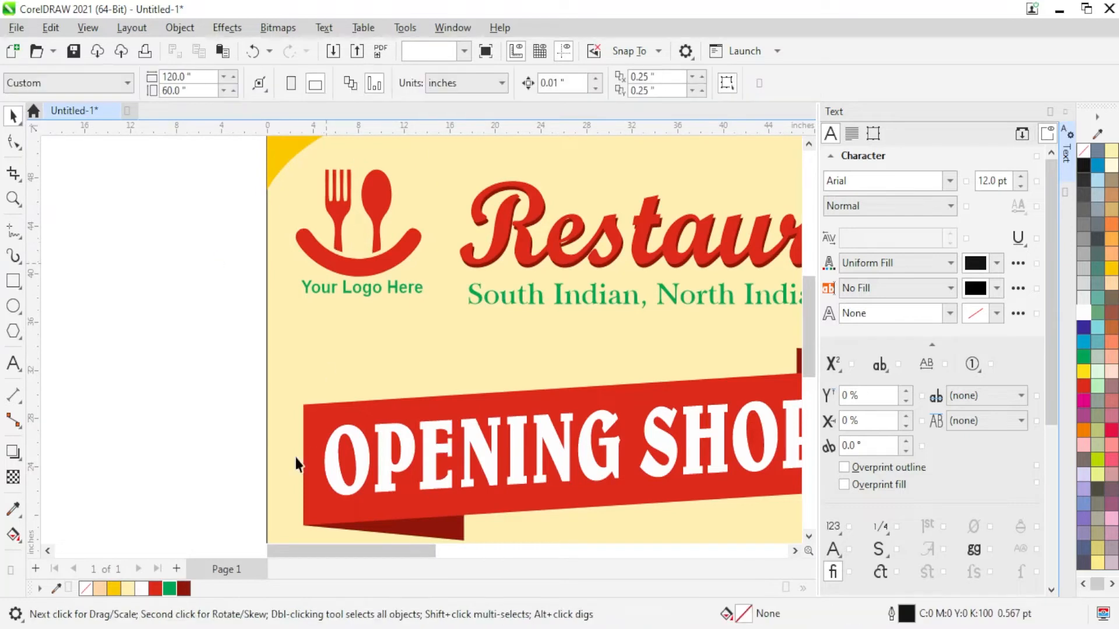
pyautogui.click(169, 589)
pyautogui.click(165, 379)
# - Try red on the "Your Logo Here" caption, and settle on the dark red fill
pyautogui.click(381, 285)
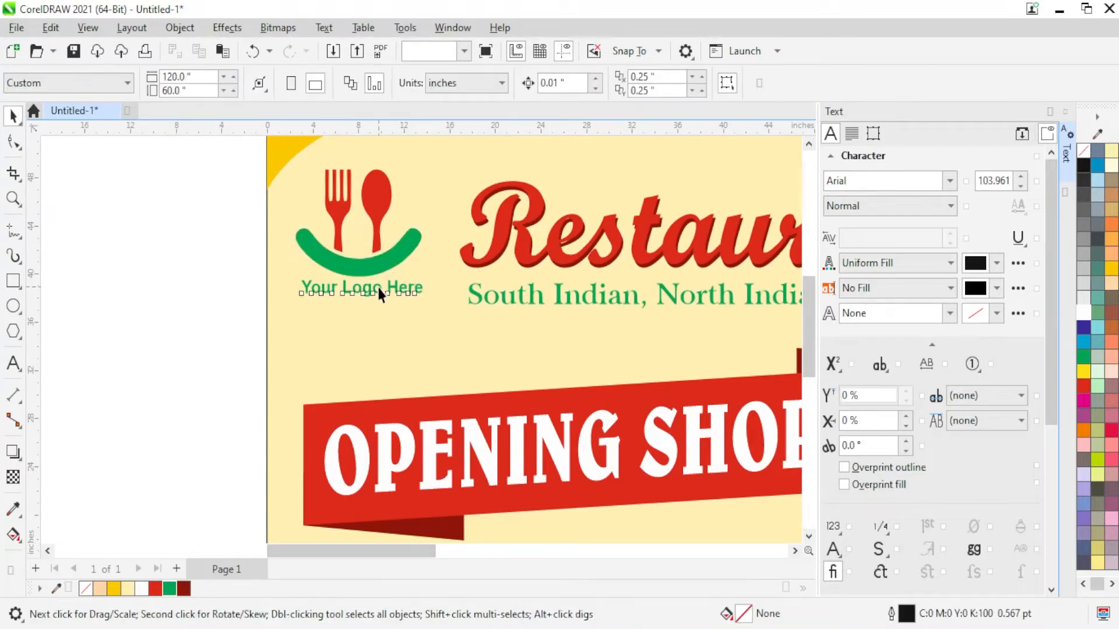
pyautogui.click(155, 590)
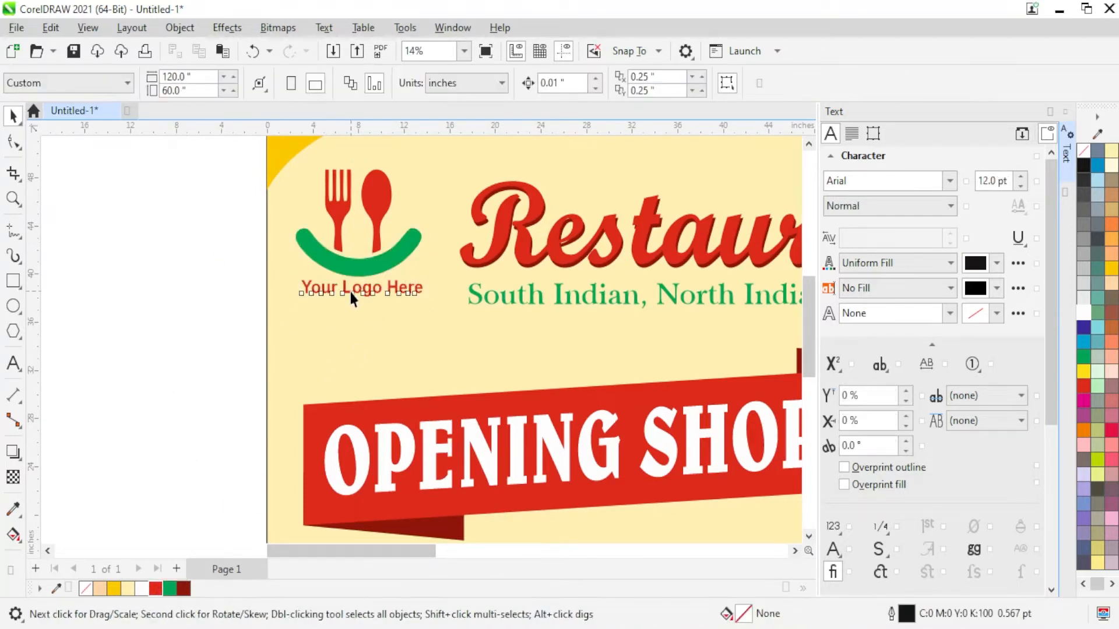
pyautogui.click(348, 289)
pyautogui.click(182, 588)
pyautogui.click(172, 338)
pyautogui.scroll(4, 361, 294)
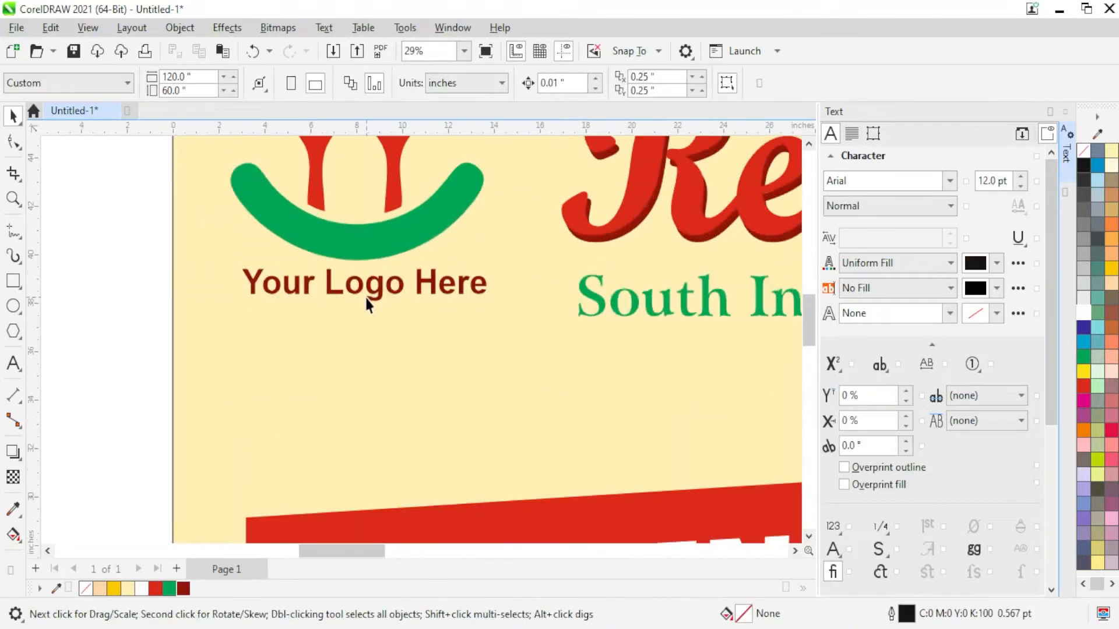
# - Draw a circle about 0.43 inch wide above the red ribbon, fill it with Deep Yellow and remove its outline
pyautogui.scroll(-7, 375, 298)
pyautogui.scroll(-2, 564, 300)
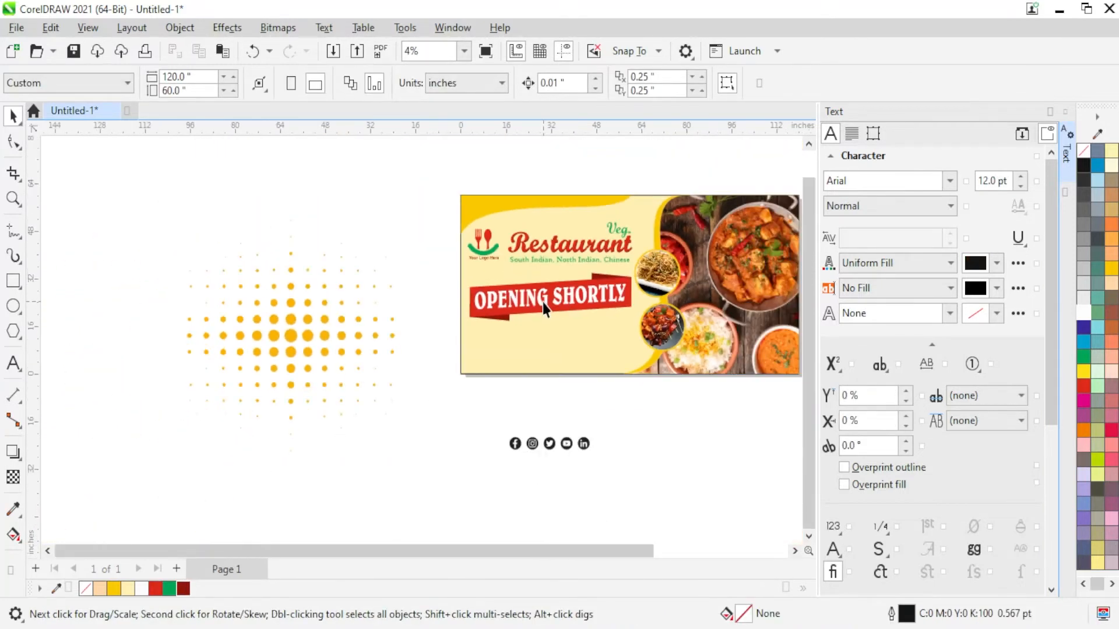
pyautogui.scroll(2, 543, 303)
pyautogui.scroll(3, 563, 278)
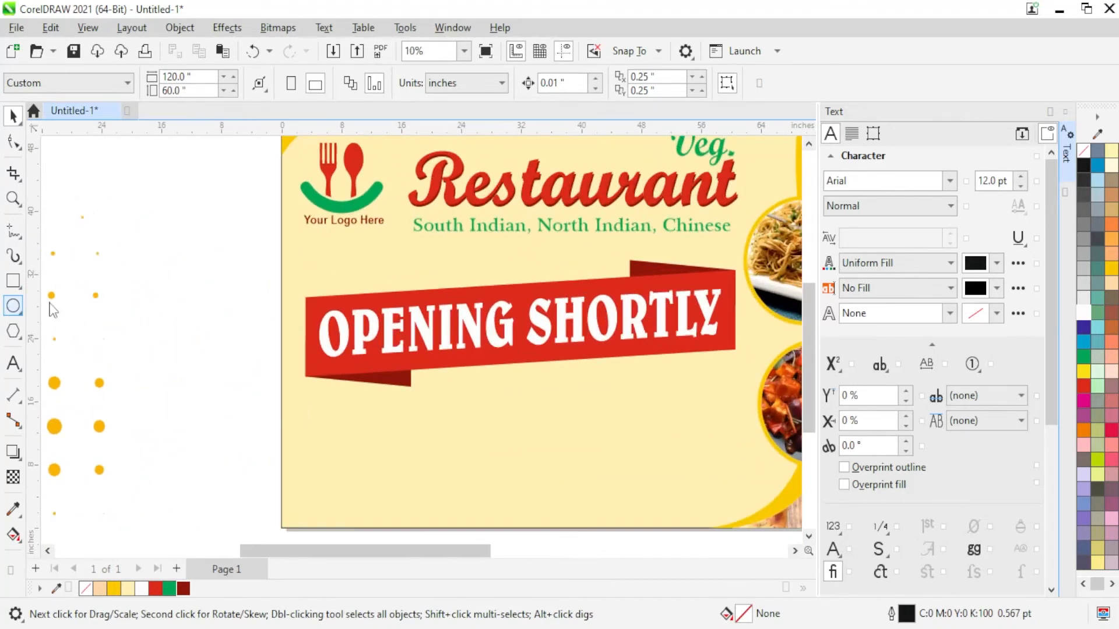
pyautogui.scroll(6, 485, 280)
pyautogui.moveTo(371, 252); pyautogui.dragTo(387, 262)
pyautogui.scroll(2, 434, 249)
pyautogui.click(12, 117)
pyautogui.scroll(3, 364, 275)
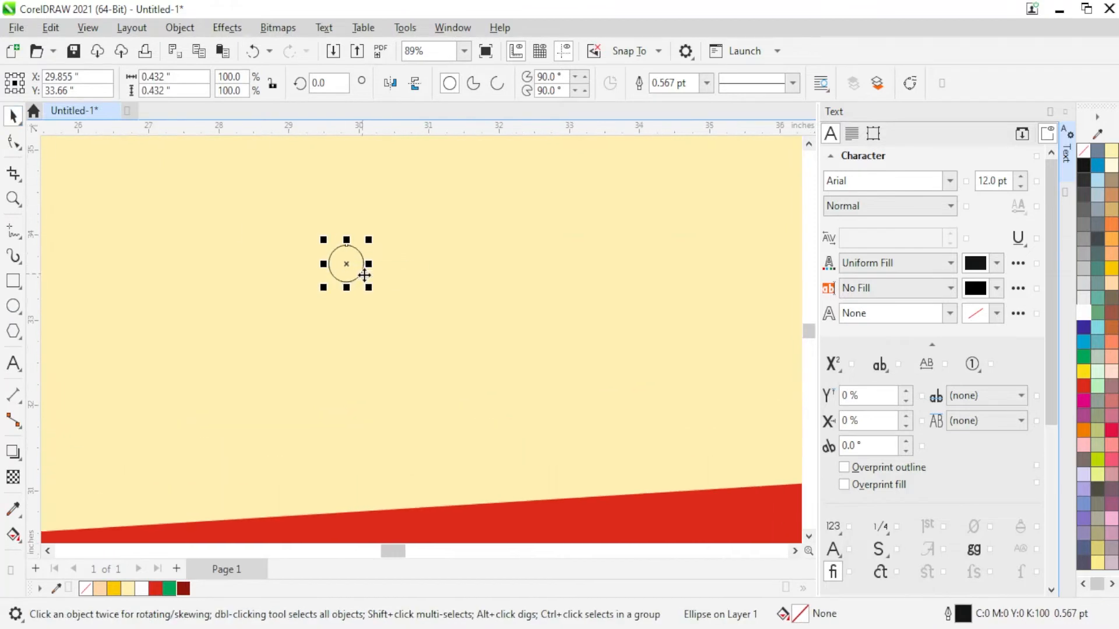
pyautogui.click(114, 588)
pyautogui.rightClick(92, 583)
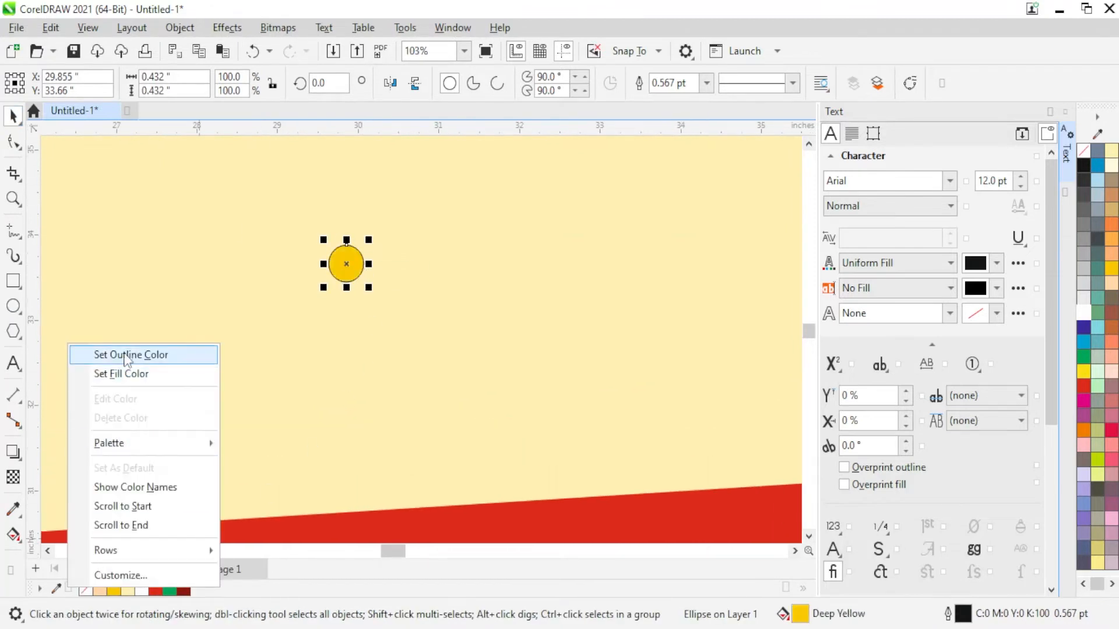
pyautogui.click(117, 354)
# - Duplicate the yellow circle sideways at equal spacing to form a horizontal row of ten dots
pyautogui.scroll(2, 368, 259)
pyautogui.moveTo(333, 265); pyautogui.dragTo(401, 268)
pyautogui.scroll(-5, 308, 293)
pyautogui.hotkey('ctrl', 'd')
pyautogui.hotkey('ctrl', 'd')
pyautogui.hotkey('ctrl', 'd')
pyautogui.hotkey('ctrl', 'd')
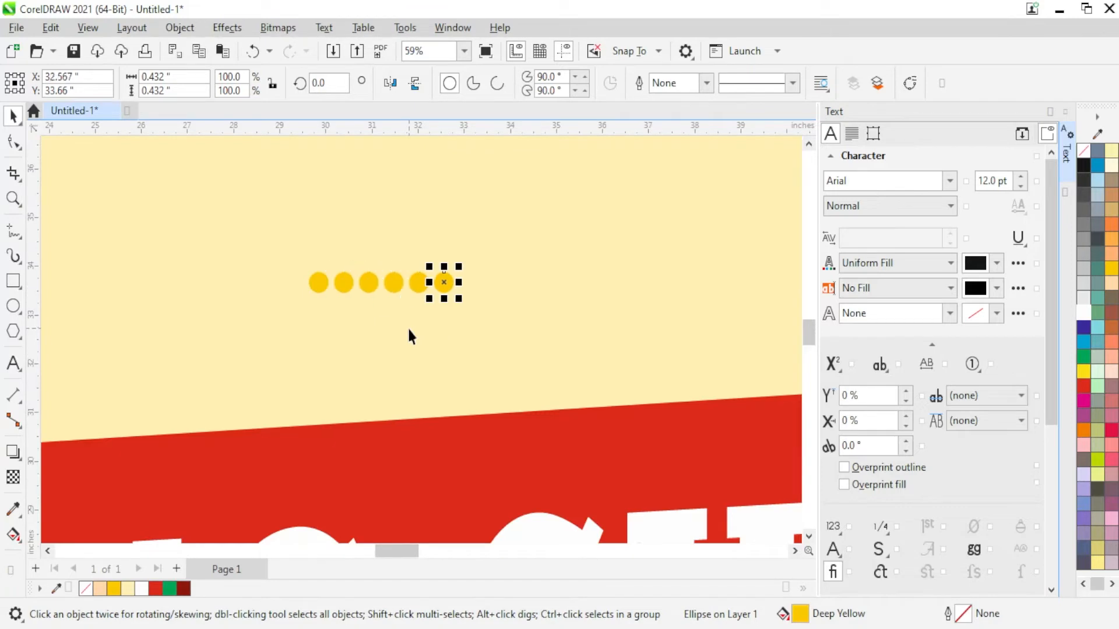
pyautogui.hotkey('ctrl', 'd')
pyautogui.hotkey('ctrl', 'd')
pyautogui.hotkey('ctrl', 'd')
pyautogui.scroll(-2, 421, 329)
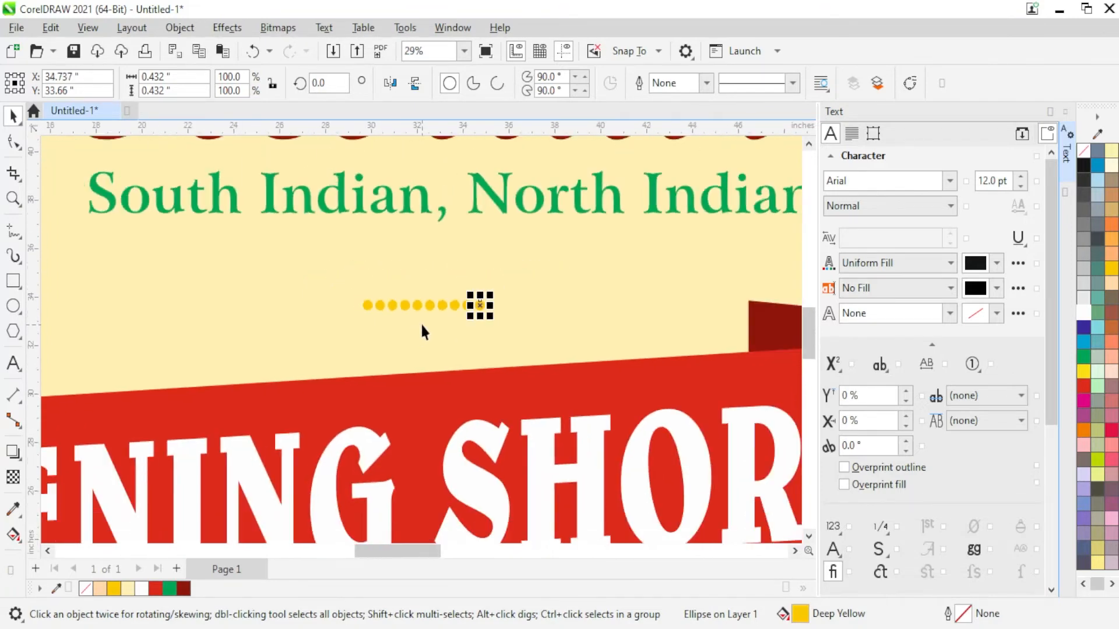
pyautogui.scroll(-2, 421, 329)
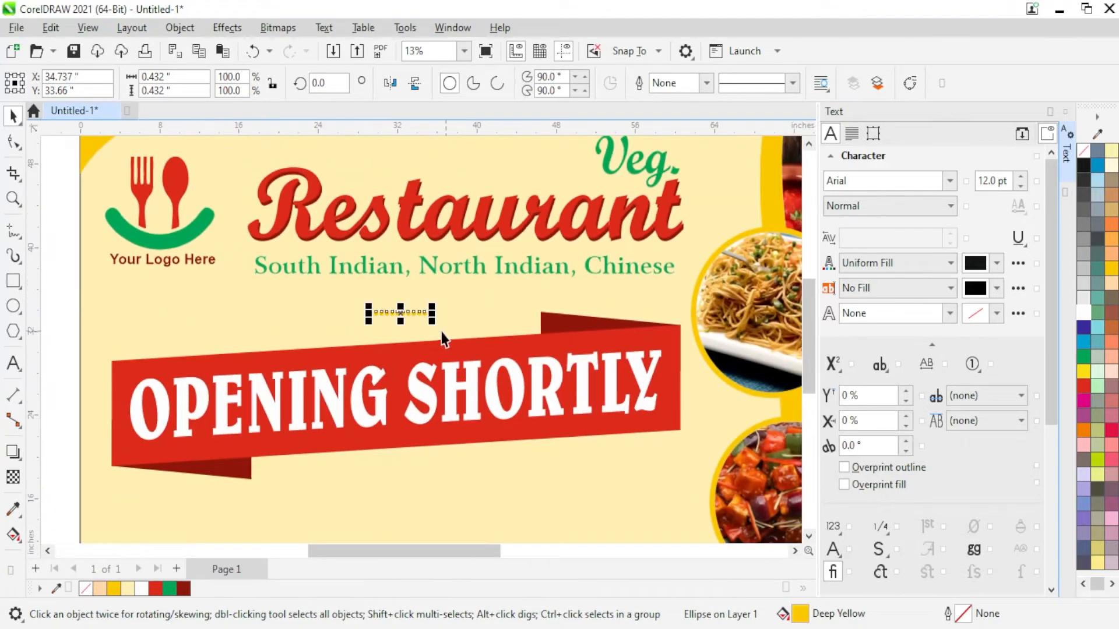
# - Group the ten dots and place a copy of the row directly beneath it
pyautogui.scroll(6, 442, 337)
pyautogui.hotkey('ctrl', 'g')
pyautogui.moveTo(347, 259); pyautogui.dragTo(344, 321)
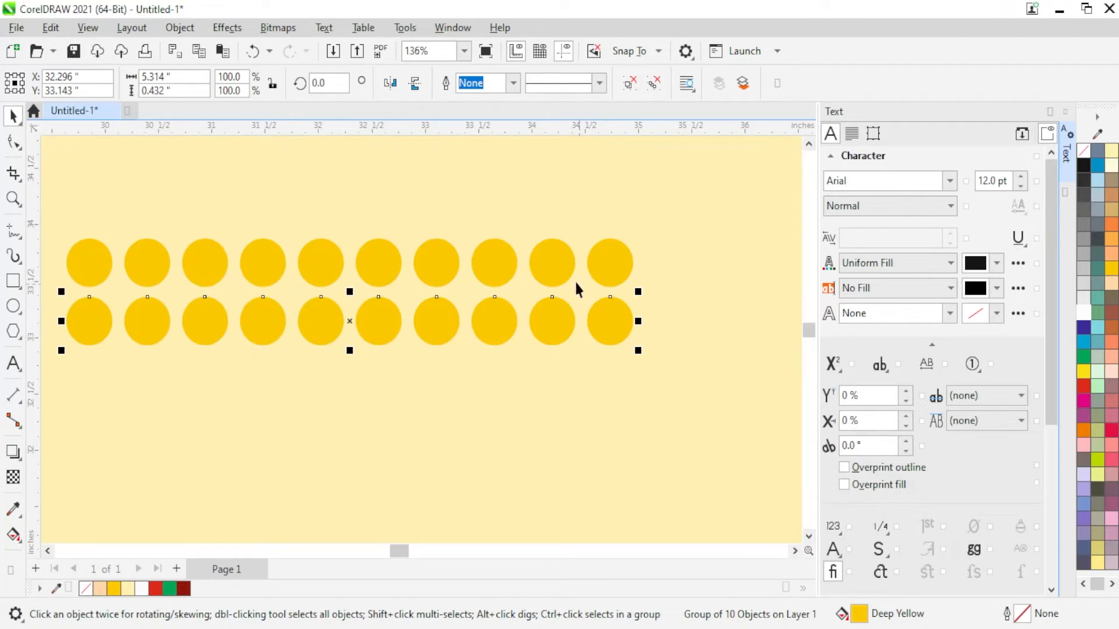
# - Offset the two dot rows sideways from each other and group them into one pattern
pyautogui.rightClick(549, 268)
pyautogui.press('Escape')
pyautogui.keyDown('shift'); pyautogui.click(551, 269); pyautogui.keyUp('shift')
pyautogui.scroll(-5, 677, 281)
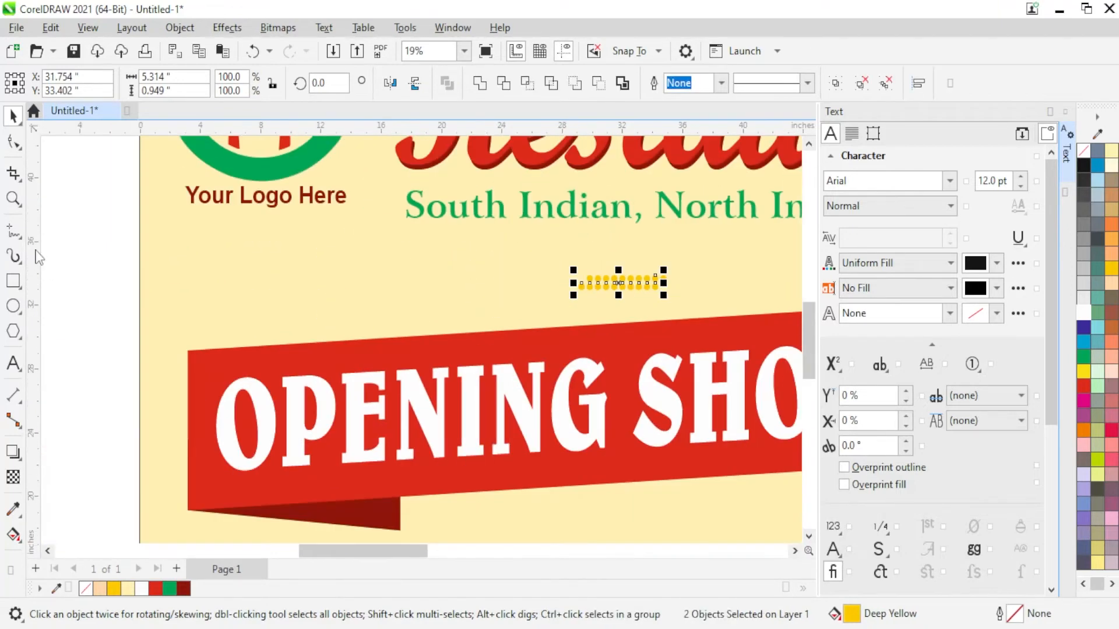
pyautogui.moveTo(93, 239); pyautogui.dragTo(696, 309)
pyautogui.scroll(-3, 490, 253)
pyautogui.hotkey('ctrl', 'g')
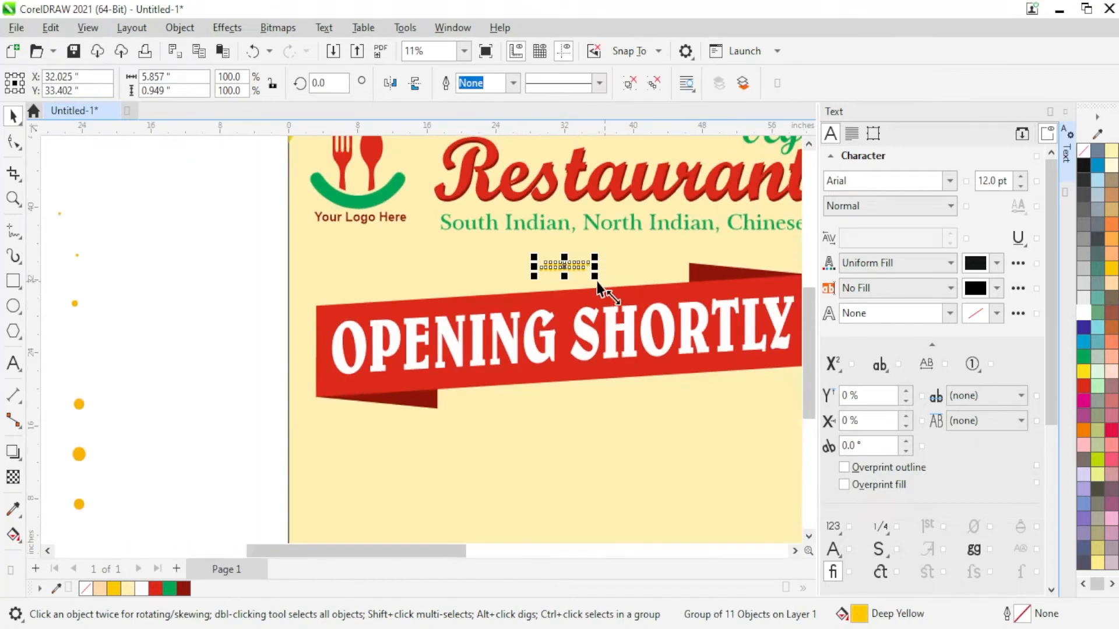
# - Enlarge the dot pattern to 109.5% and place a copy below the ribbon, beside the lower fold
pyautogui.moveTo(597, 281); pyautogui.dragTo(505, 367)
pyautogui.scroll(-2, 571, 267)
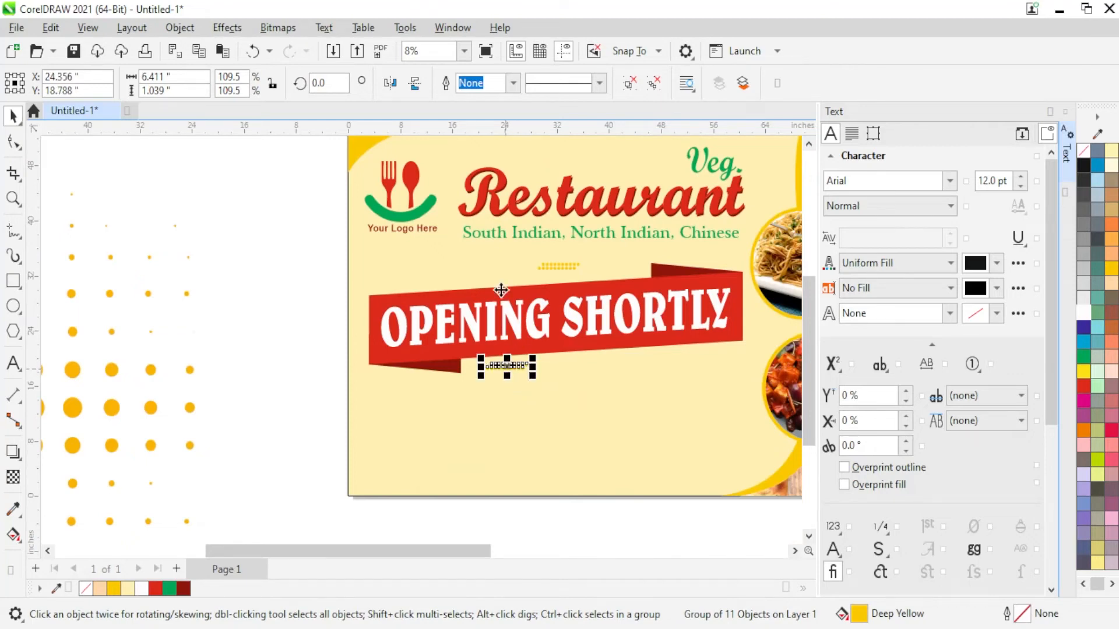
pyautogui.moveTo(294, 219); pyautogui.dragTo(618, 297)
pyautogui.scroll(2, 582, 273)
pyautogui.click(218, 250)
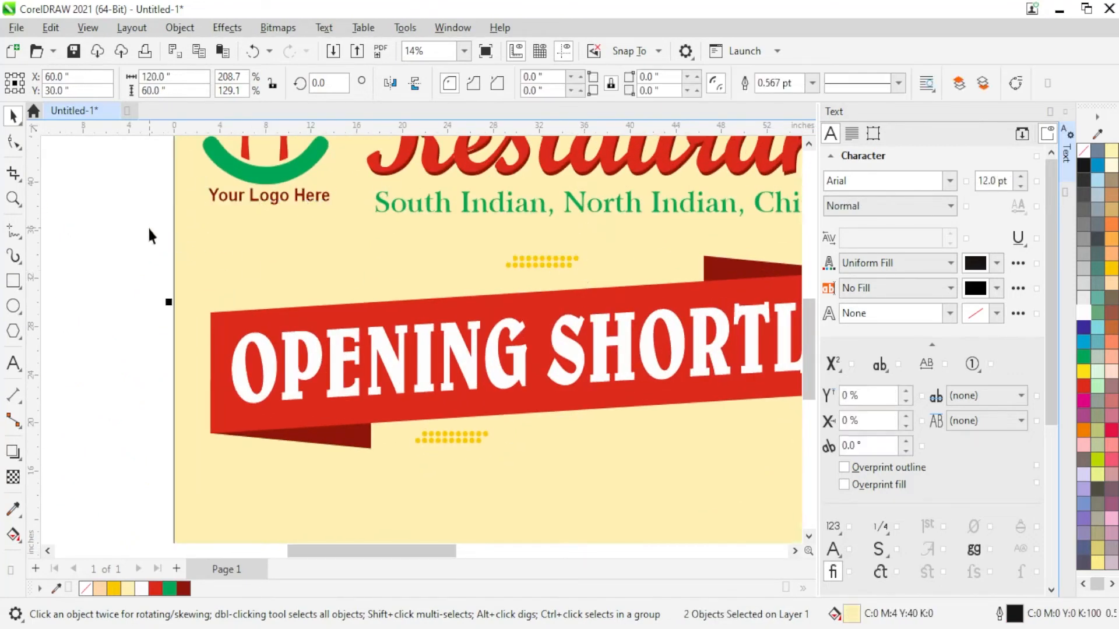
# - Move the upper dot pattern to the right, closer to the ribbon's upper fold
pyautogui.moveTo(540, 262); pyautogui.dragTo(610, 269)
pyautogui.scroll(-3, 522, 319)
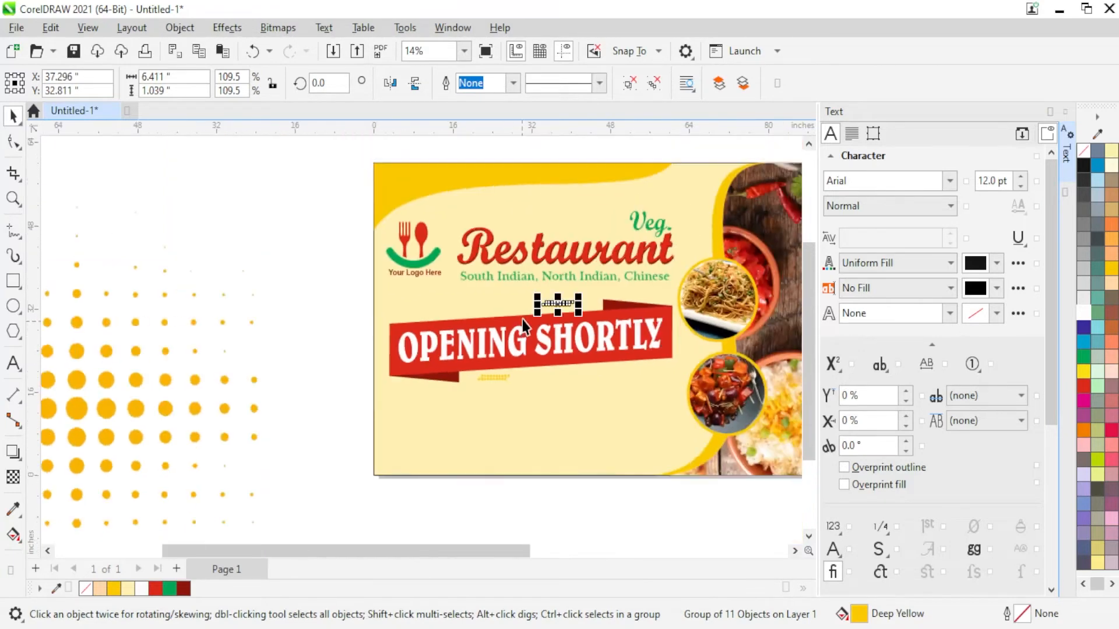
pyautogui.scroll(1, 541, 356)
# - Add a dark red duplicate behind the "OPENING SHORTLY" text and nudge it down as a drop shadow
pyautogui.click(540, 322)
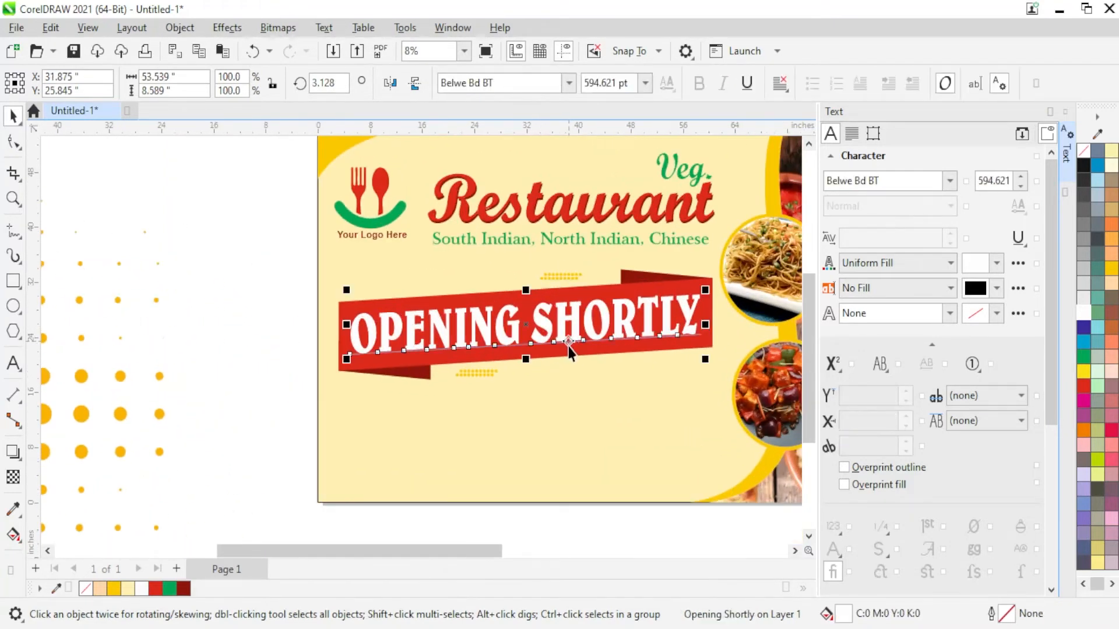
pyautogui.scroll(3, 553, 362)
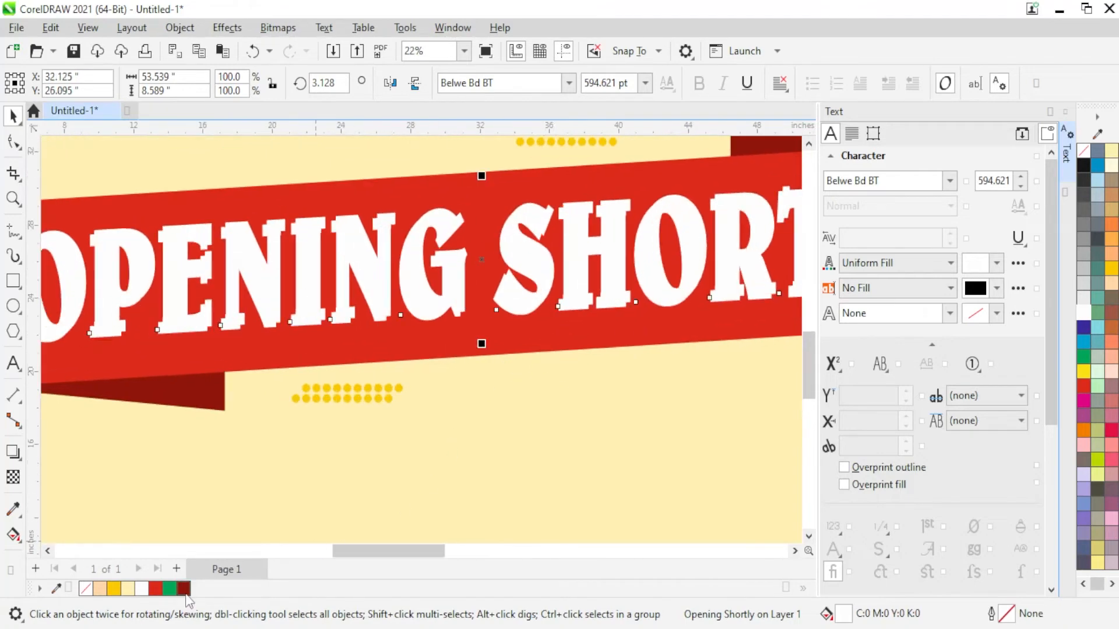
pyautogui.click(183, 589)
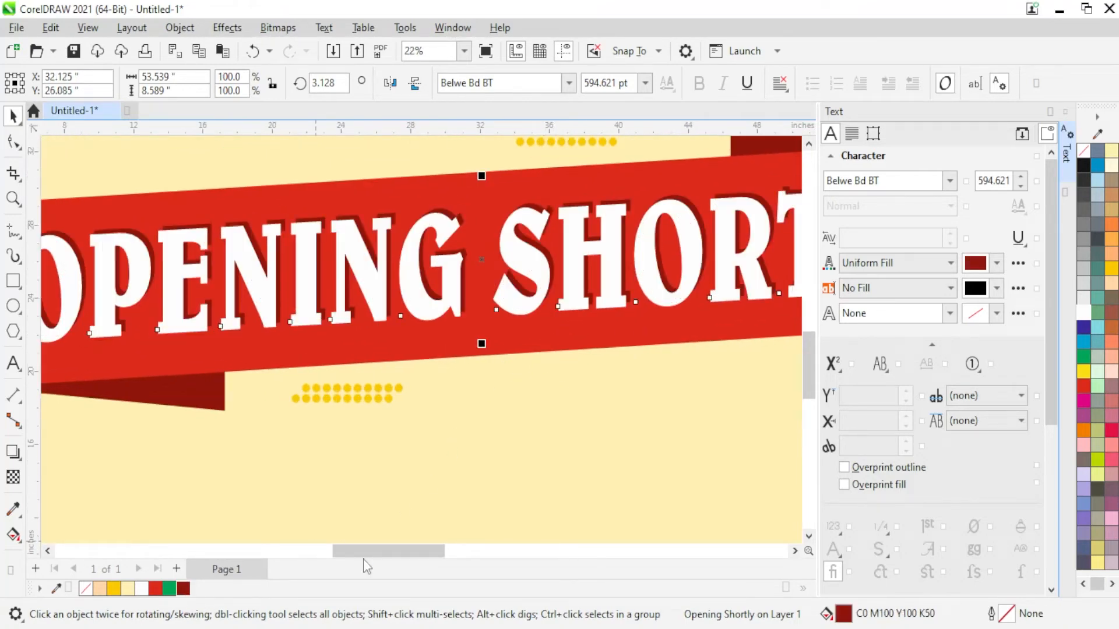
pyautogui.press('Down')
pyautogui.press('Down')
pyautogui.press('Down')
pyautogui.press('Down')
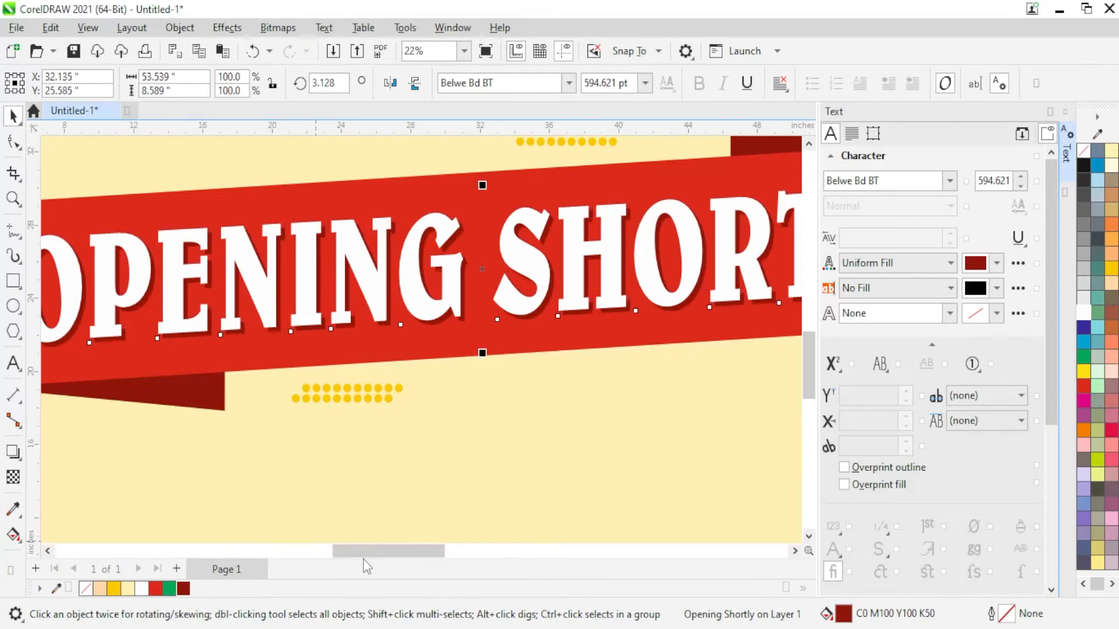
pyautogui.scroll(-4, 415, 342)
pyautogui.click(273, 264)
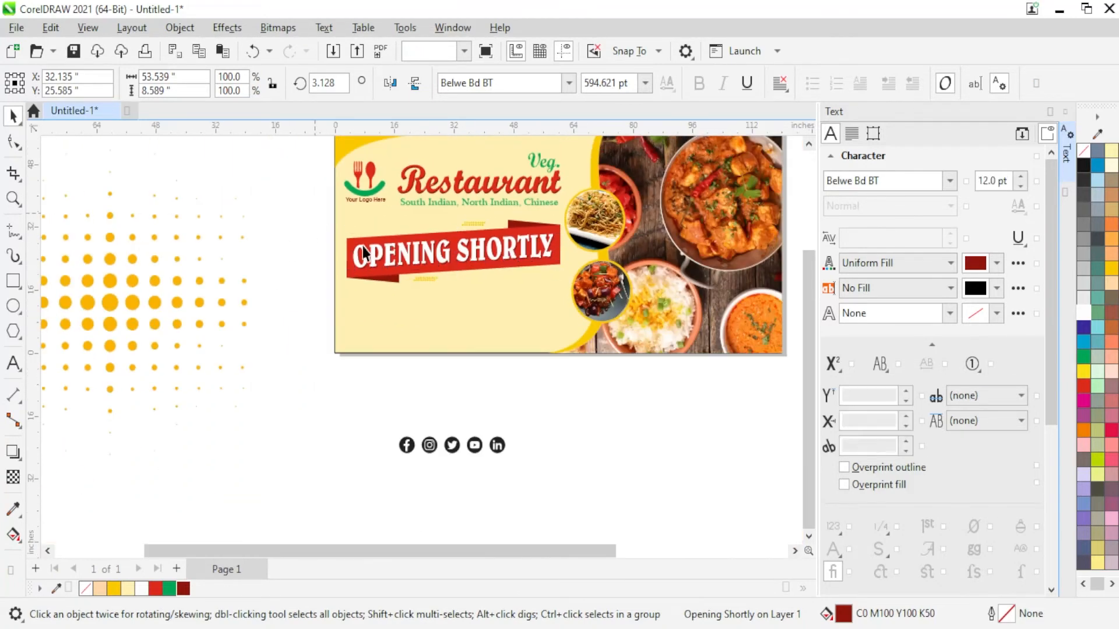
pyautogui.scroll(-1, 453, 295)
pyautogui.scroll(1, 470, 271)
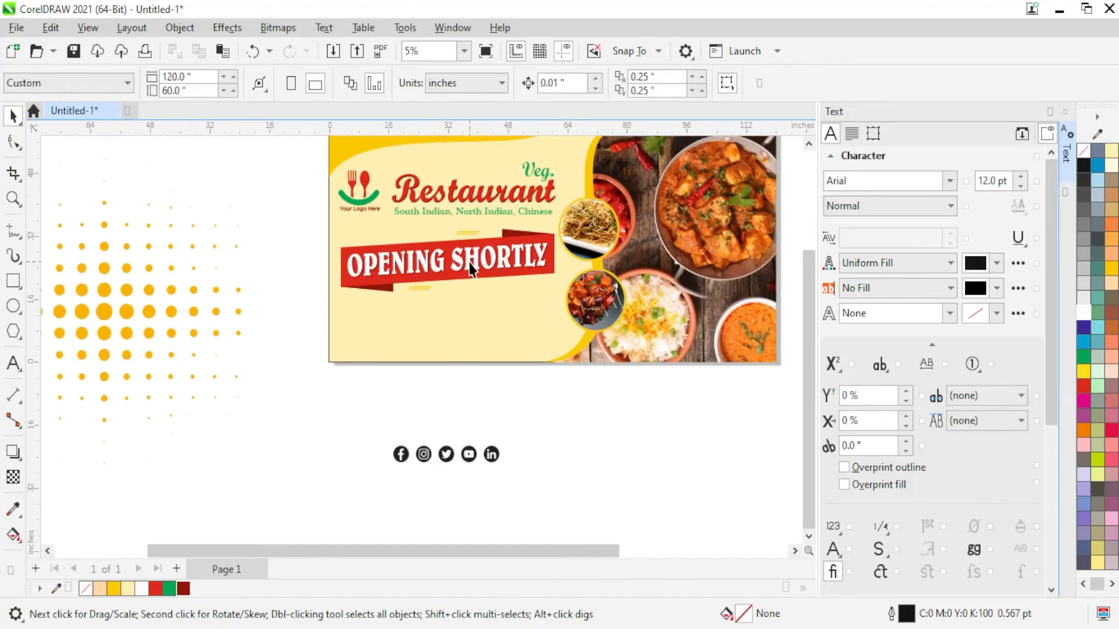
# - Draw a straight horizontal line about 59.5 inches long below the ribbon
pyautogui.click(12, 236)
pyautogui.scroll(2, 384, 323)
pyautogui.click(320, 299)
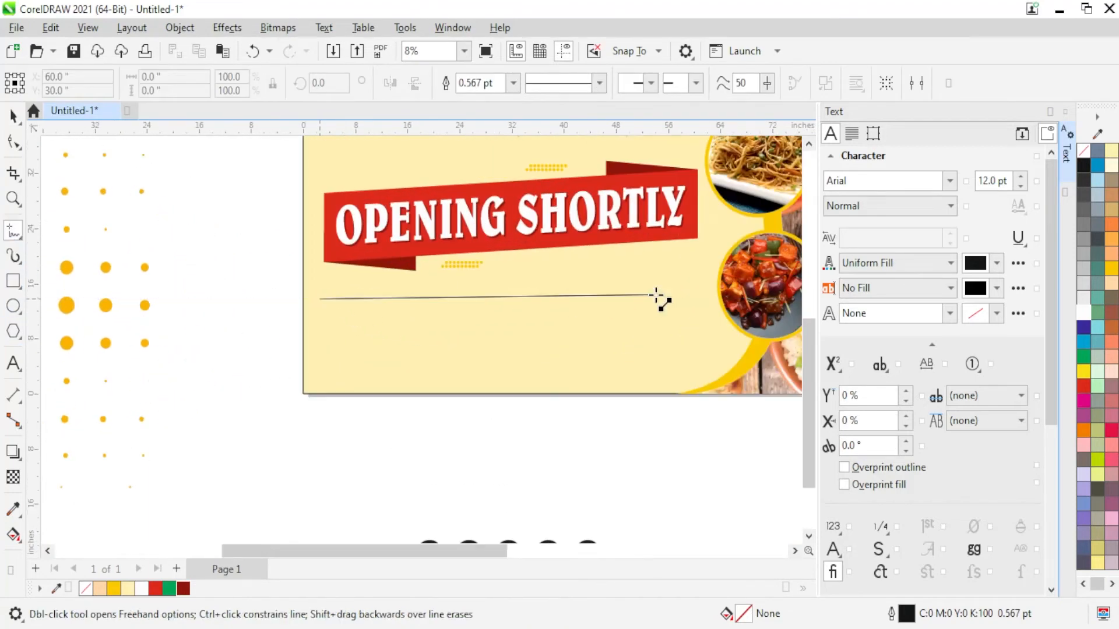
pyautogui.click(708, 298)
pyautogui.press('space')
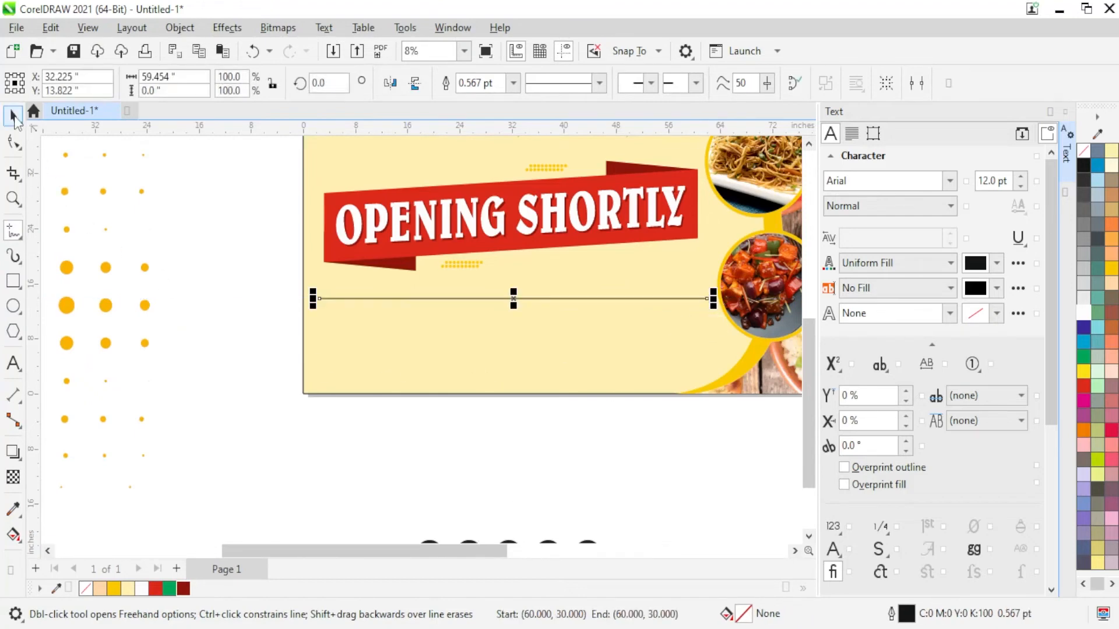
# - Set the horizontal line's outline width to 20 points
pyautogui.doubleClick(961, 614)
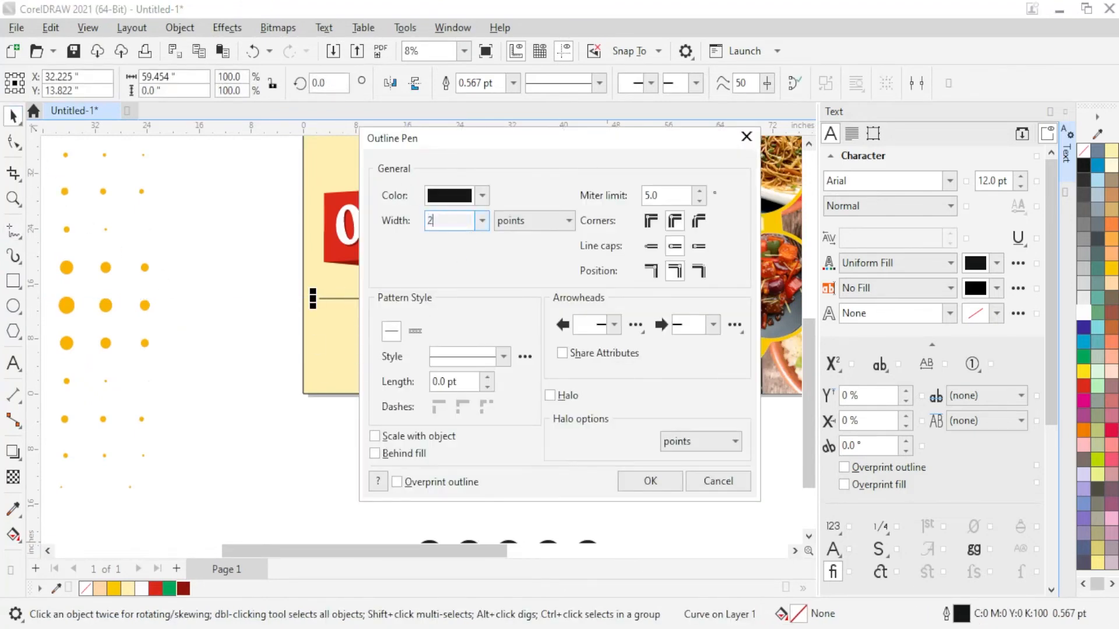
pyautogui.write('20')
pyautogui.press('Tab')
pyautogui.click(649, 482)
pyautogui.scroll(1, 610, 333)
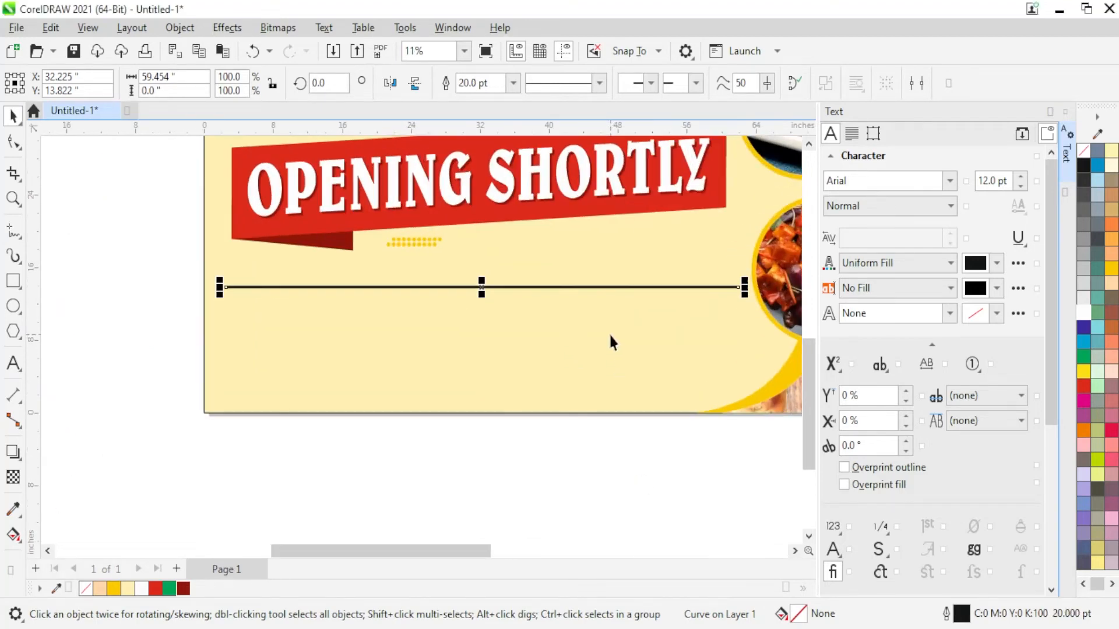
# - Nudge the horizontal line slightly up and to the right to fine-tune its position below the ribbon
pyautogui.press('Up')
pyautogui.press('Up')
pyautogui.press('Up')
pyautogui.press('Up')
pyautogui.press('Up')
pyautogui.press('Up')
pyautogui.press('Up')
pyautogui.press('Up')
pyautogui.press('Up')
pyautogui.press('Up')
pyautogui.press('Up')
pyautogui.press('Up')
pyautogui.press('Up')
pyautogui.press('Up')
pyautogui.press('Up')
pyautogui.press('Up')
pyautogui.press('Up')
pyautogui.press('Up')
pyautogui.press('Up')
pyautogui.press('Up')
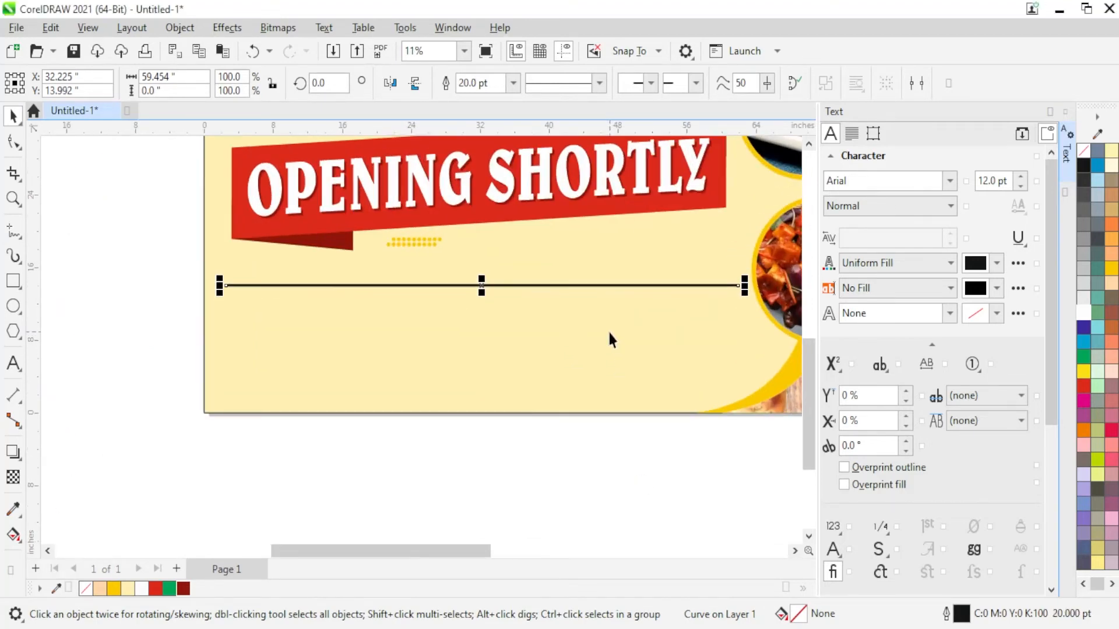
pyautogui.press('Right')
pyautogui.press('Right')
pyautogui.press('Right')
pyautogui.press('Right')
pyautogui.press('Right')
pyautogui.press('Right')
pyautogui.press('Right')
pyautogui.press('Right')
pyautogui.press('Right')
pyautogui.scroll(-2, 589, 317)
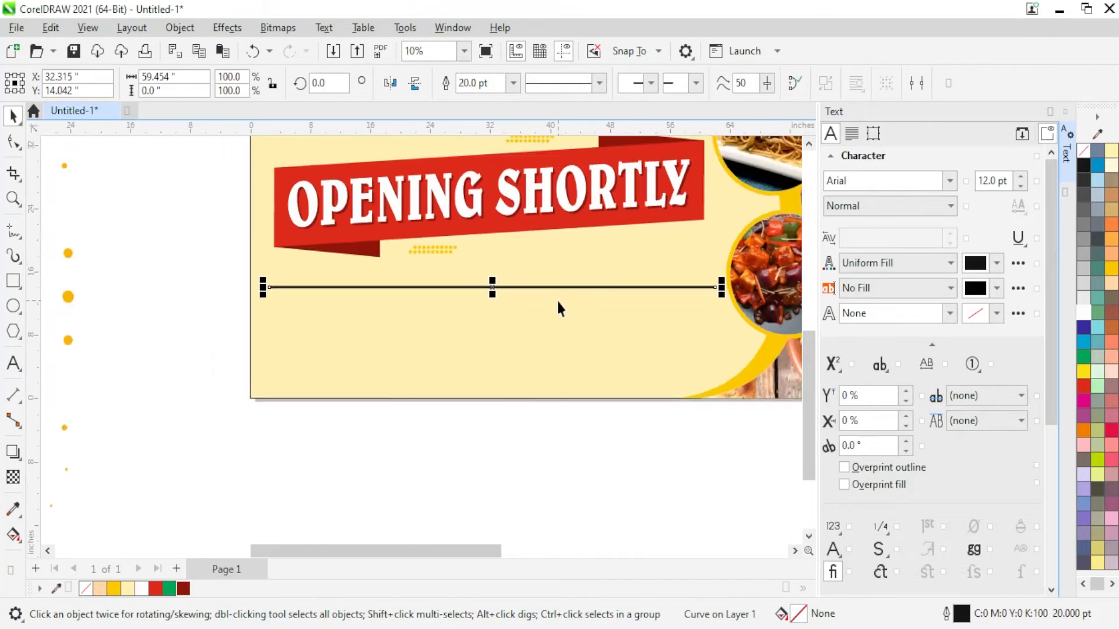
pyautogui.click(550, 453)
pyautogui.scroll(1, 423, 239)
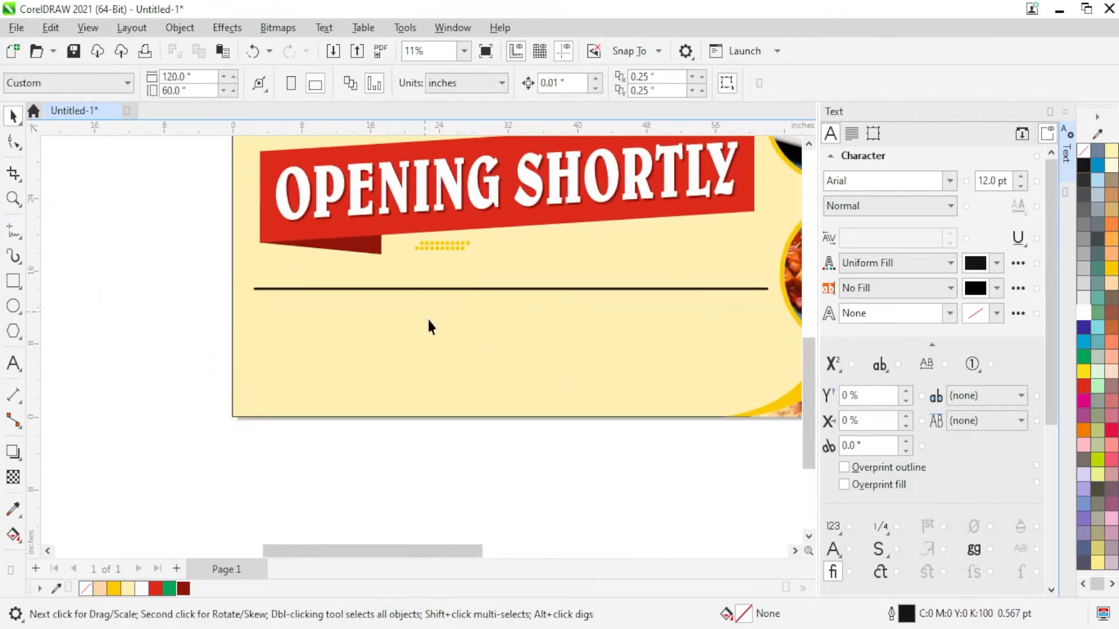
# - Copy the cuisine tagline below the horizontal line and replace its text with "Your Restaurant Address Here"
pyautogui.scroll(-2, 441, 360)
pyautogui.moveTo(460, 192); pyautogui.dragTo(465, 340)
pyautogui.rightClick(464, 340)
pyautogui.press('F8')
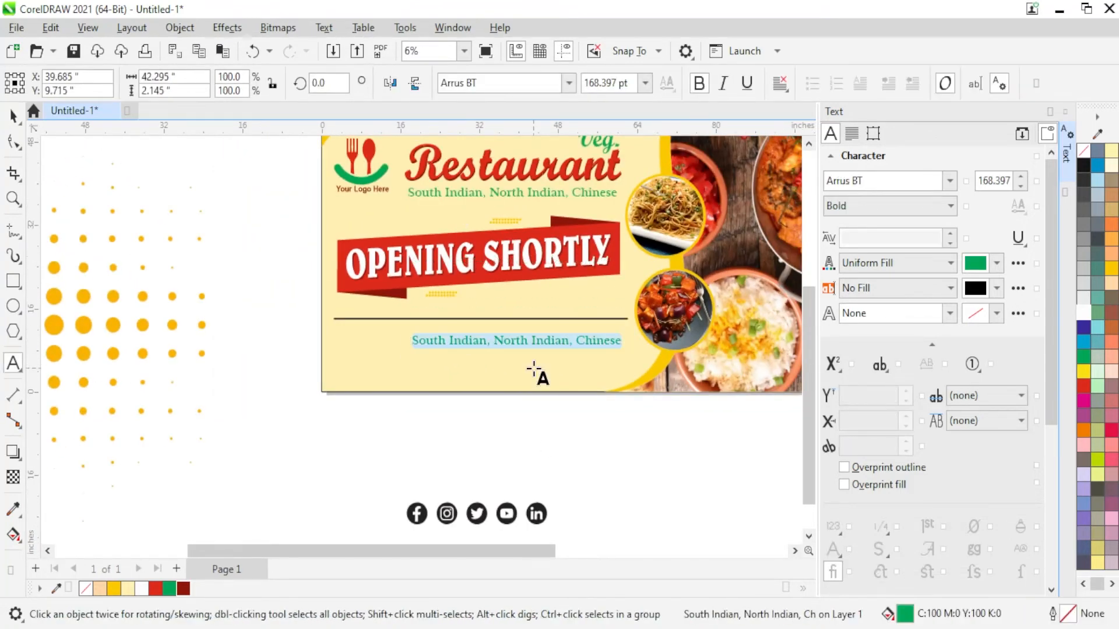
pyautogui.write('Your A')
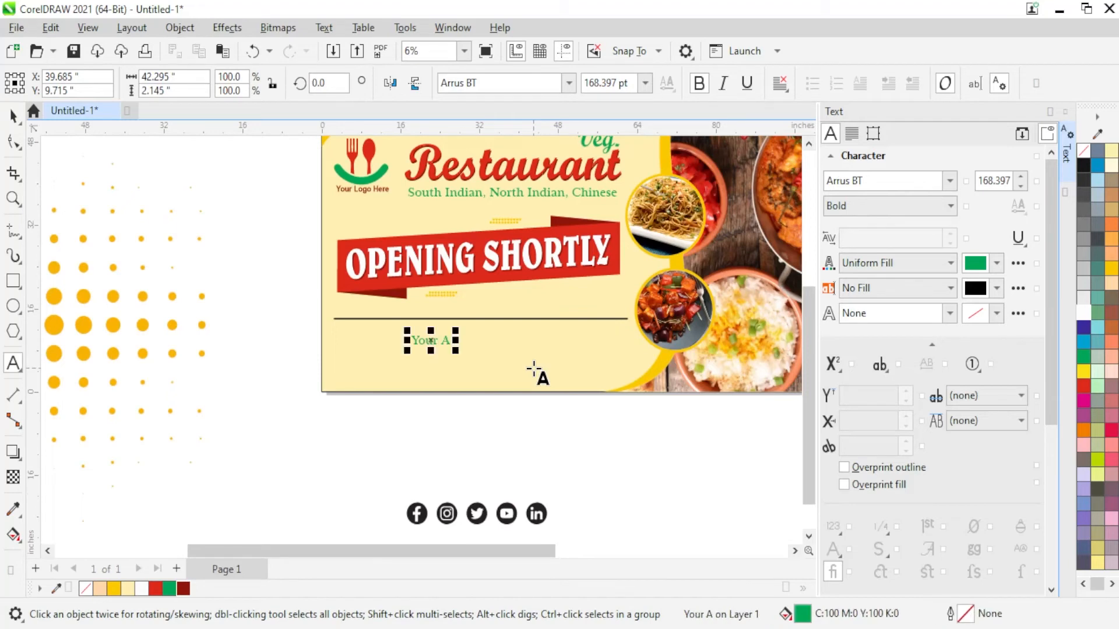
pyautogui.press('BackSpace')
pyautogui.write('Res')
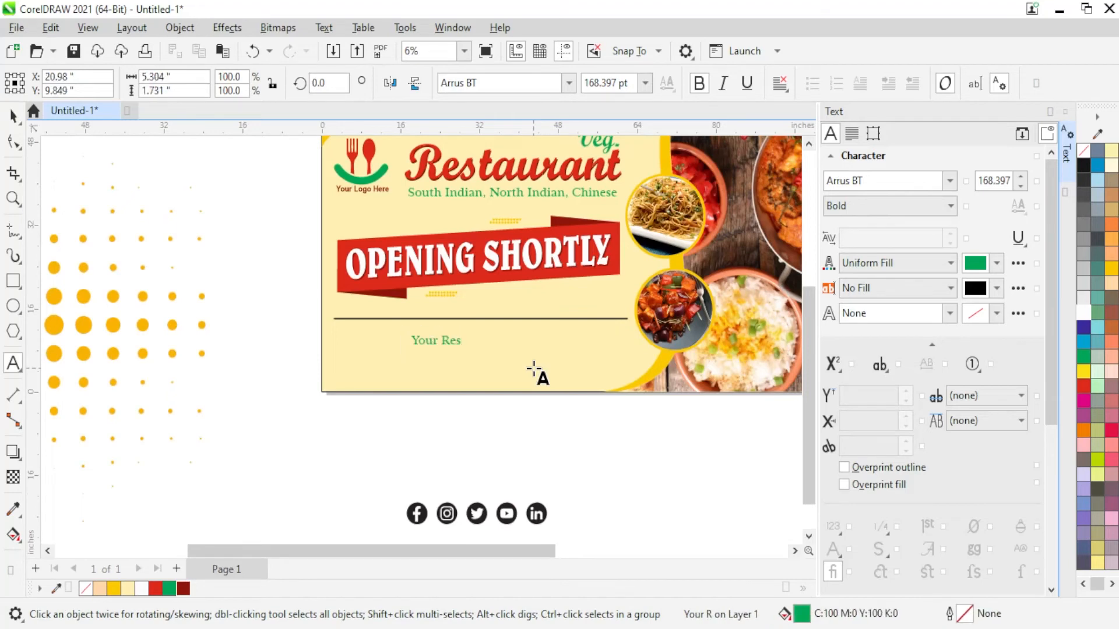
pyautogui.write('taurant Addr')
pyautogui.write('dres')
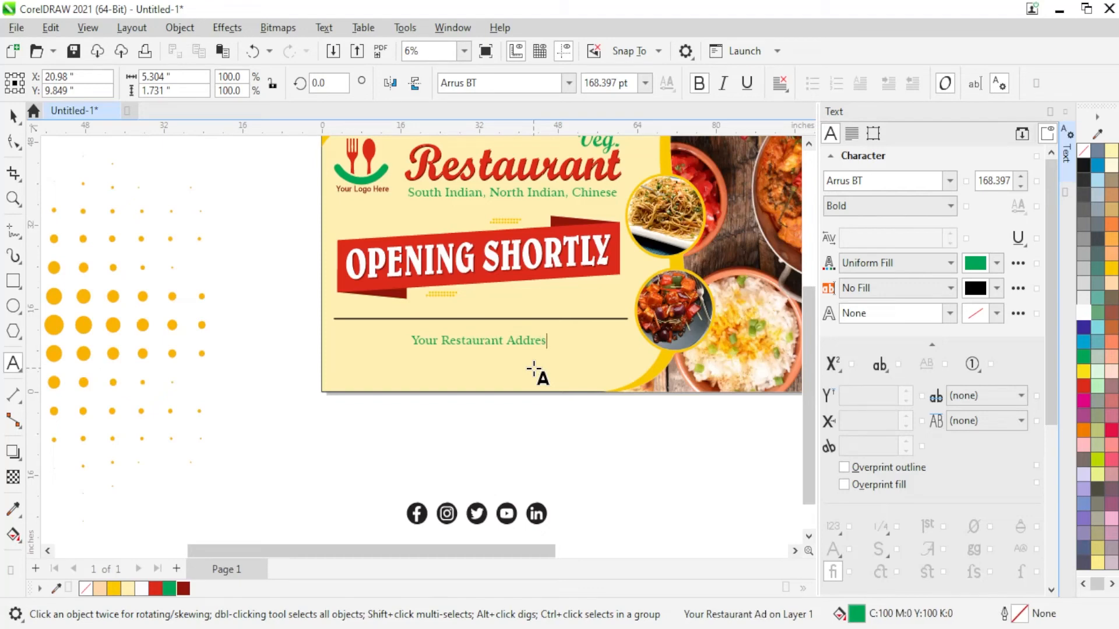
pyautogui.write('s Here')
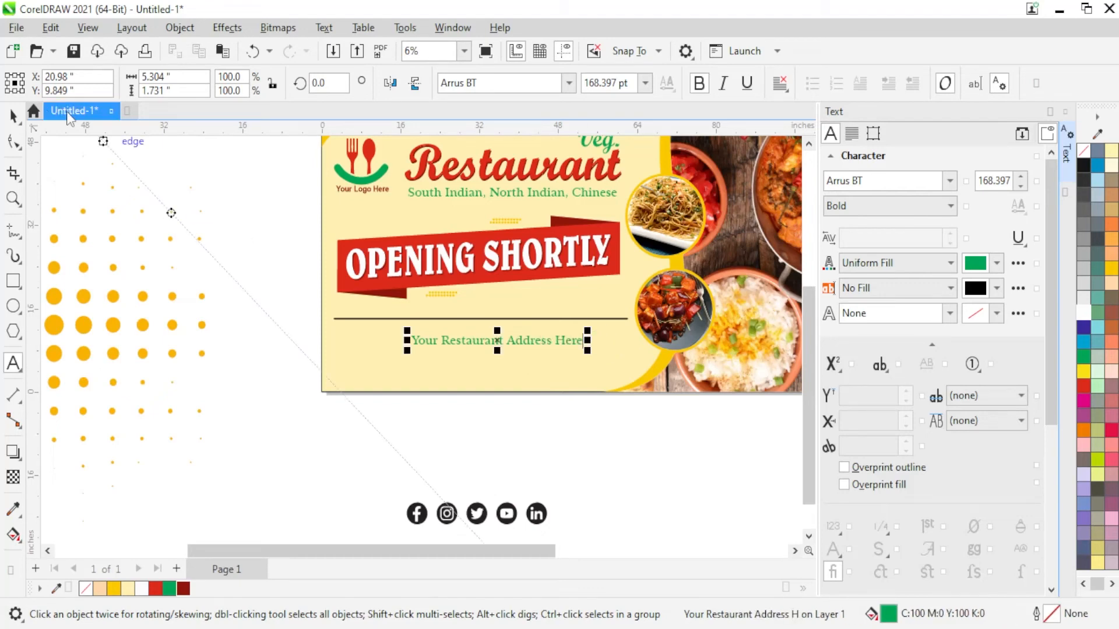
# - Fill the address text with black and move it up to just below the line
pyautogui.click(13, 116)
pyautogui.click(1085, 165)
pyautogui.scroll(3, 507, 368)
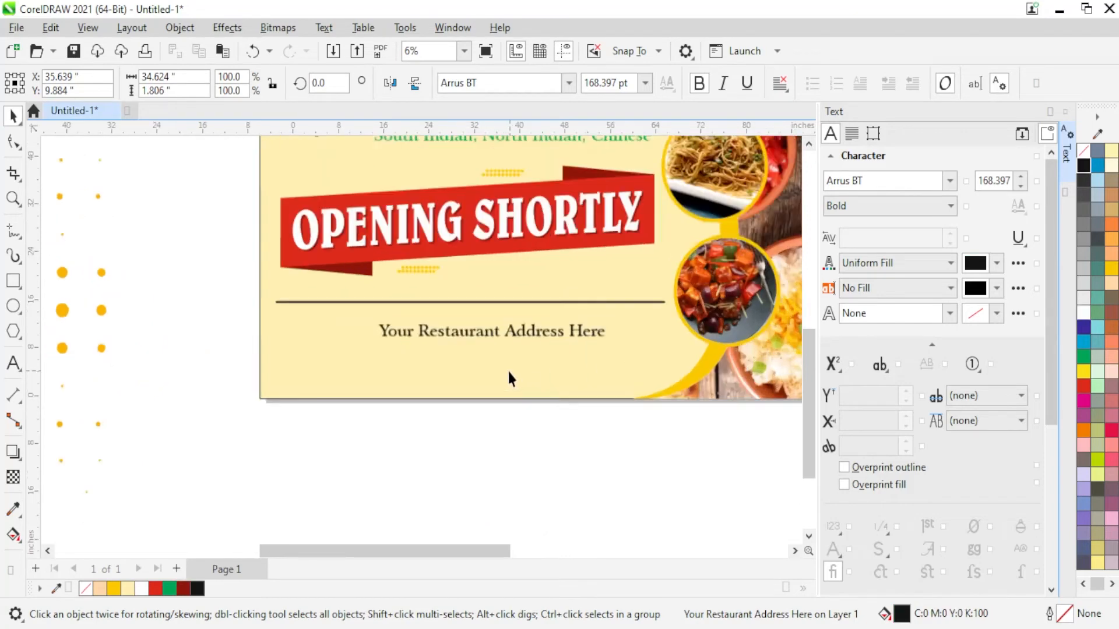
# - Set the address text's font to Arial MT Black
pyautogui.click(912, 186)
pyautogui.write('A')
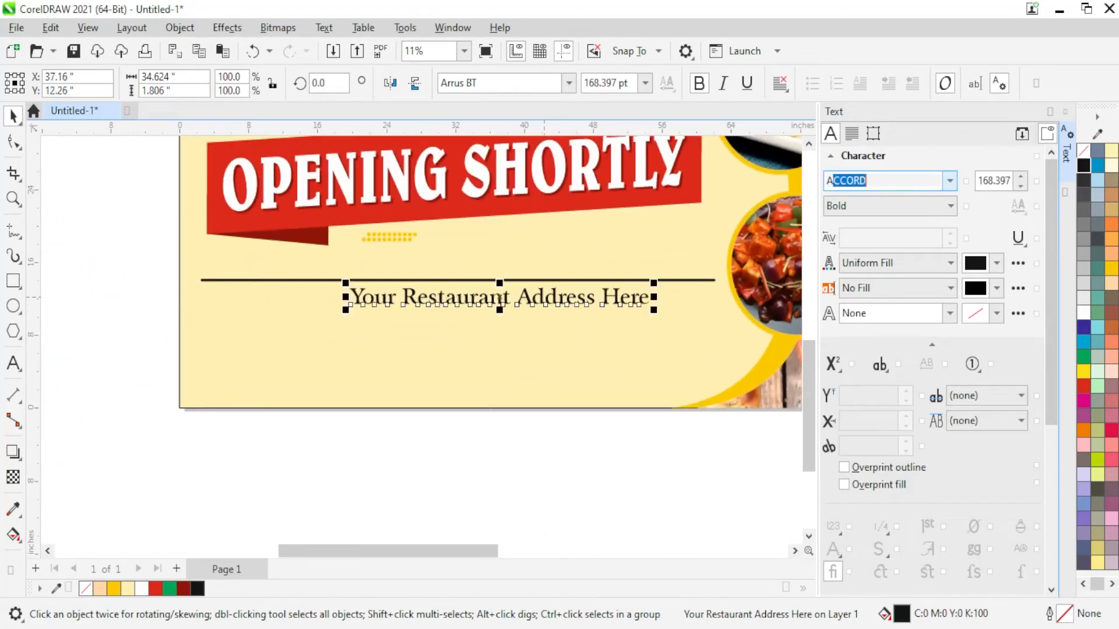
pyautogui.write('rial')
pyautogui.click(948, 182)
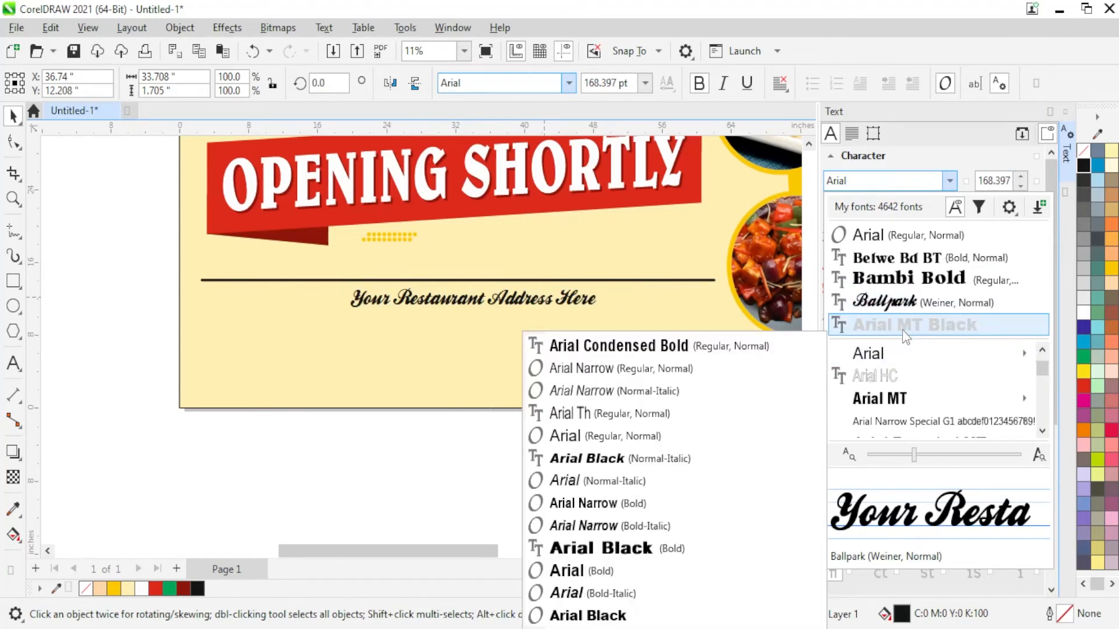
pyautogui.click(912, 325)
# - Copy the address text directly below itself and replace the copy's wording with a placeholder phone number
pyautogui.scroll(1, 552, 299)
pyautogui.moveTo(552, 298); pyautogui.dragTo(472, 392)
pyautogui.rightClick(471, 386)
pyautogui.click(471, 392)
pyautogui.press('F8')
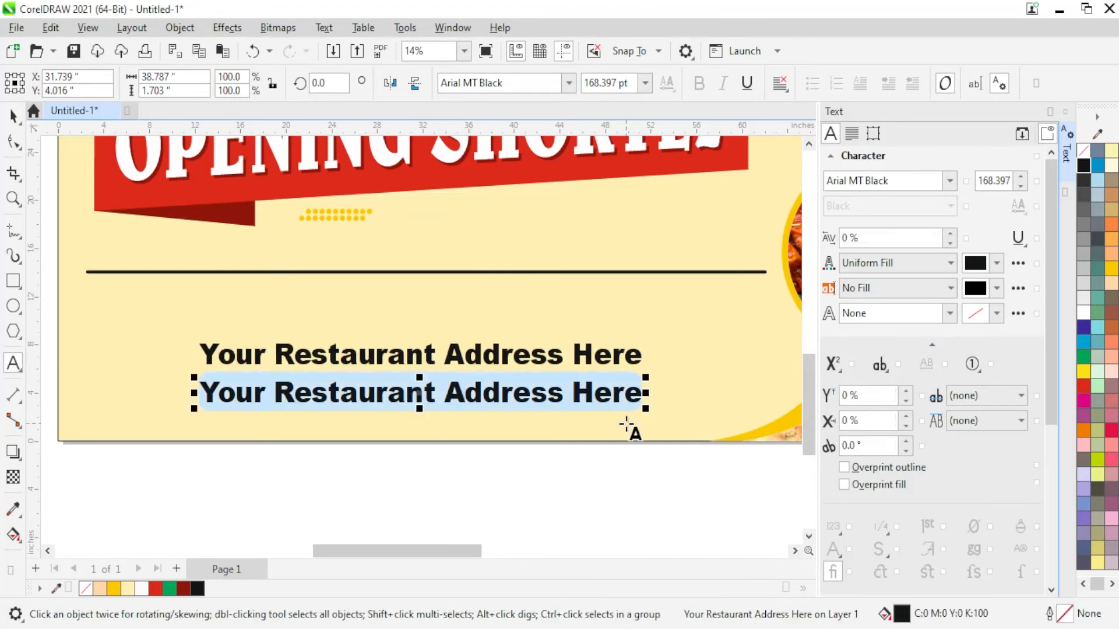
pyautogui.write('+91 0000 ')
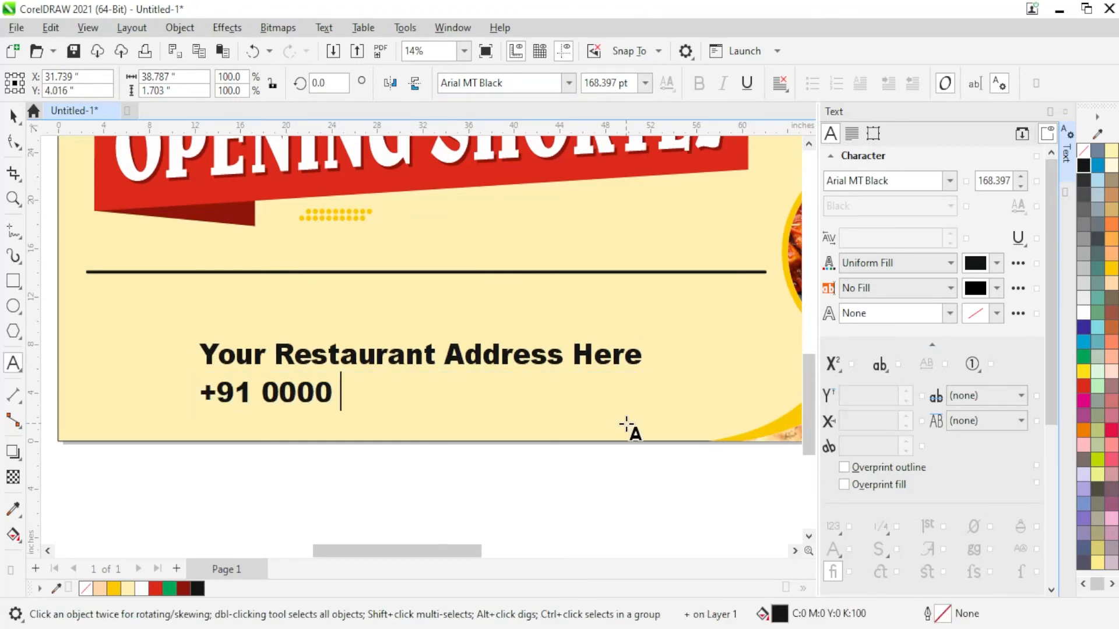
pyautogui.write('000 000')
pyautogui.hotkey('ctrl', 'space')
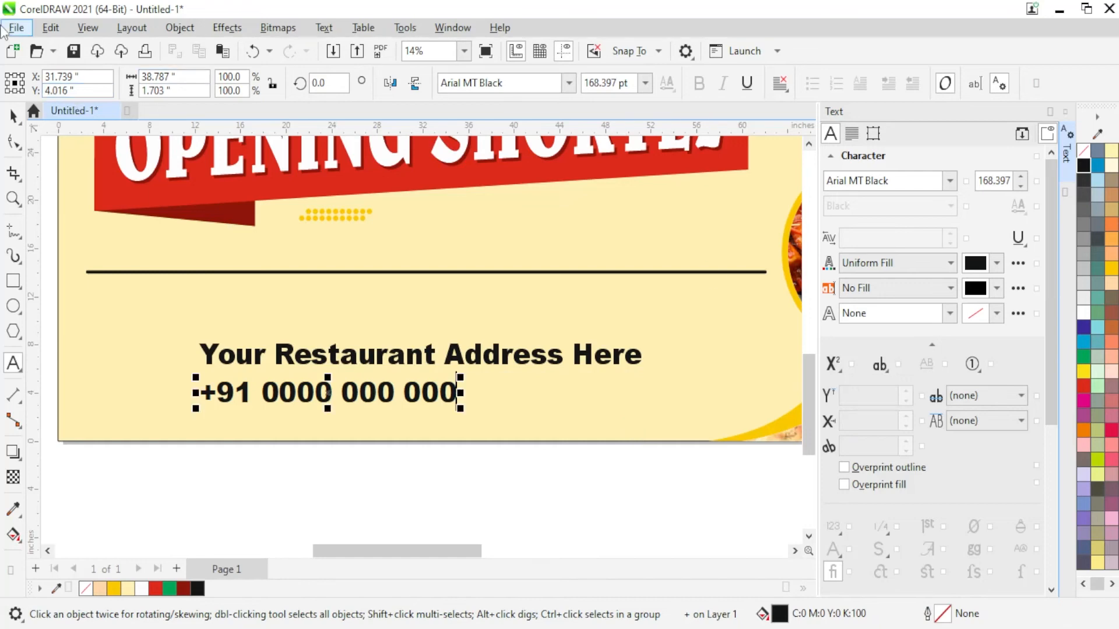
# - Center the phone number horizontally under the restaurant address text
pyautogui.keyDown('shift'); pyautogui.click(286, 361); pyautogui.keyUp('shift')
pyautogui.press('c')
pyautogui.click(421, 469)
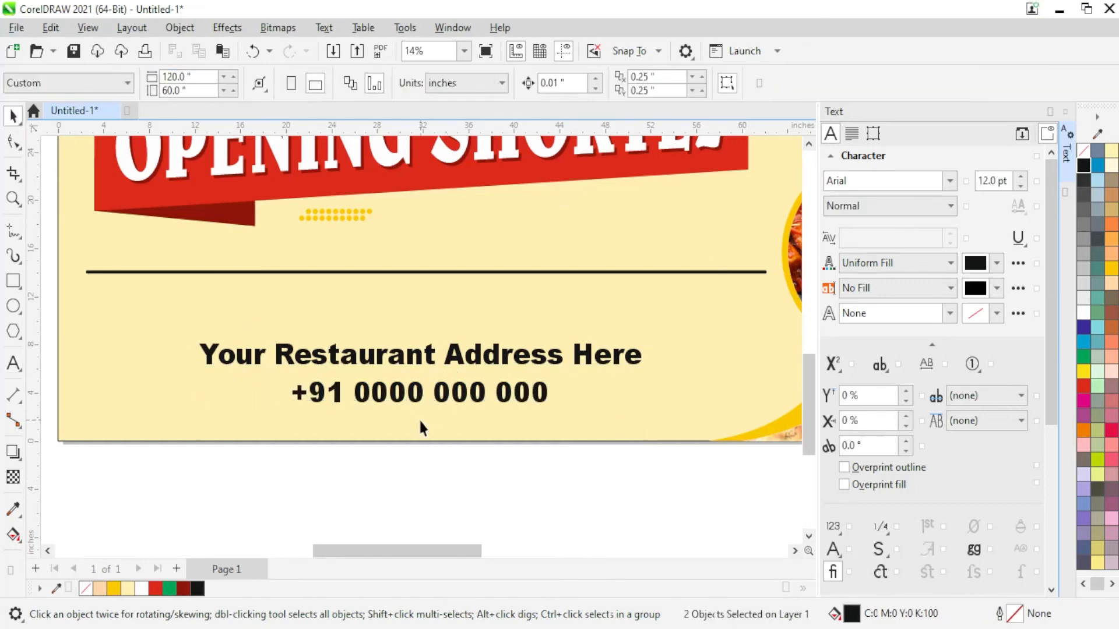
# - Move the horizontal line down to just above the restaurant address text
pyautogui.scroll(-1, 418, 418)
pyautogui.click(417, 375)
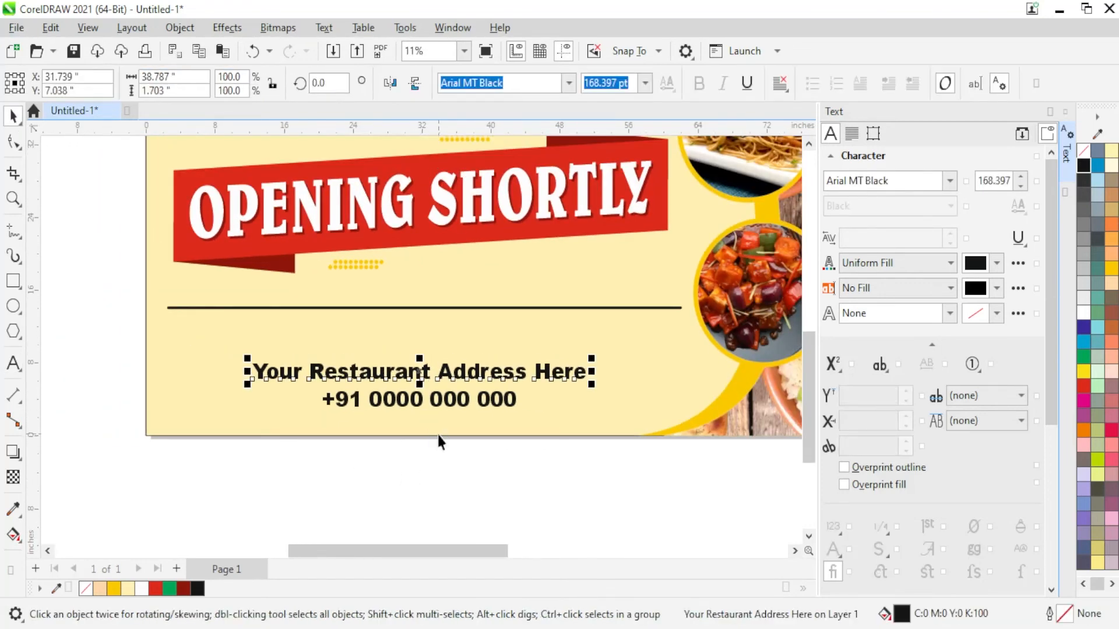
pyautogui.scroll(-2, 442, 333)
pyautogui.scroll(2, 445, 320)
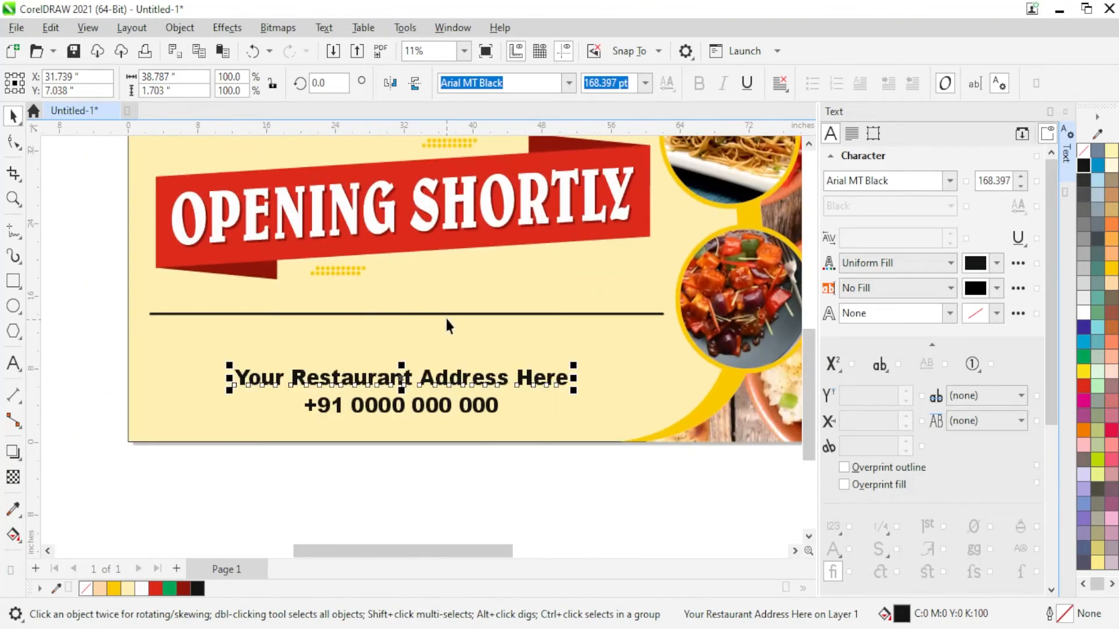
pyautogui.click(446, 316)
pyautogui.moveTo(451, 323); pyautogui.dragTo(450, 356)
# - Scale the social media icon group down to about 15.3 inches wide and place it beside the phone number
pyautogui.scroll(-2, 450, 356)
pyautogui.moveTo(491, 519); pyautogui.dragTo(327, 470)
pyautogui.moveTo(484, 518); pyautogui.dragTo(417, 504)
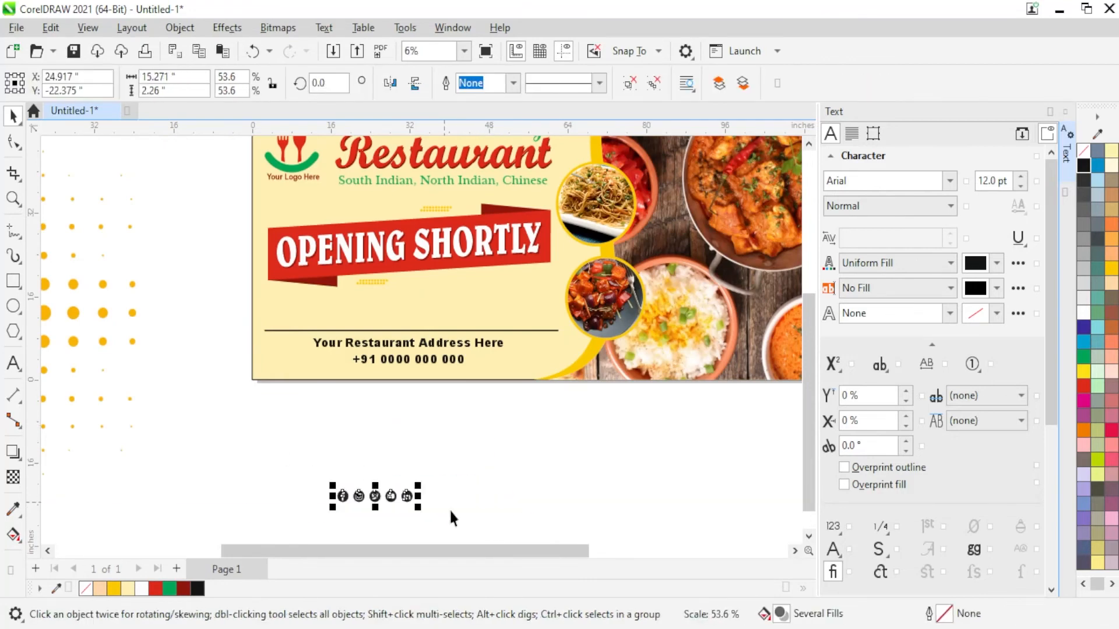
pyautogui.scroll(-1, 243, 348)
pyautogui.scroll(2, 395, 425)
pyautogui.moveTo(282, 471); pyautogui.dragTo(470, 286)
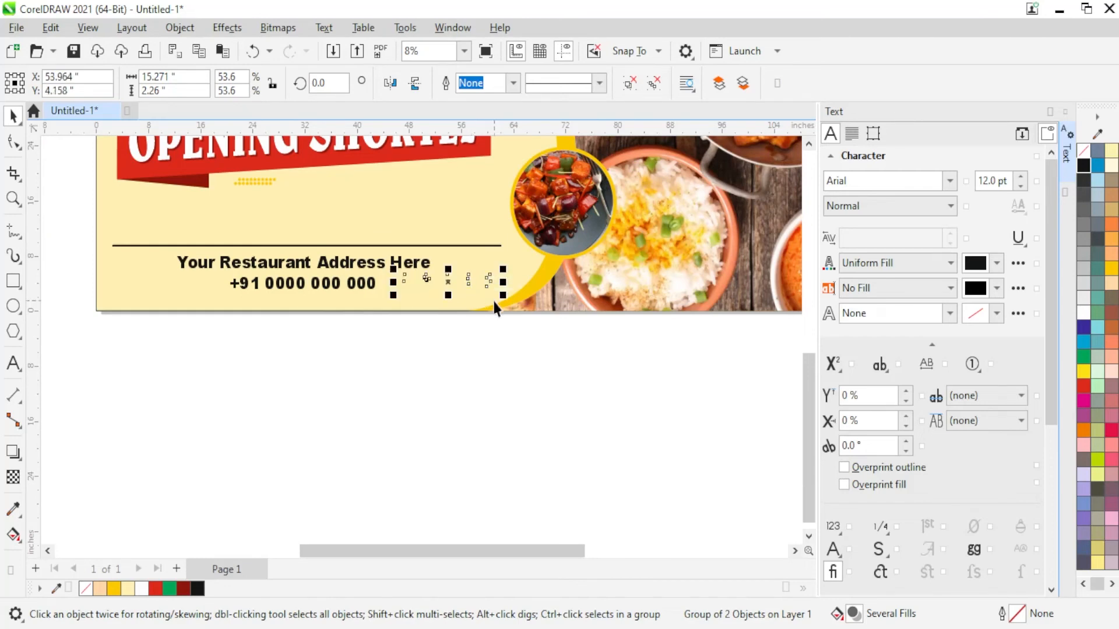
pyautogui.scroll(1, 469, 308)
pyautogui.click(452, 356)
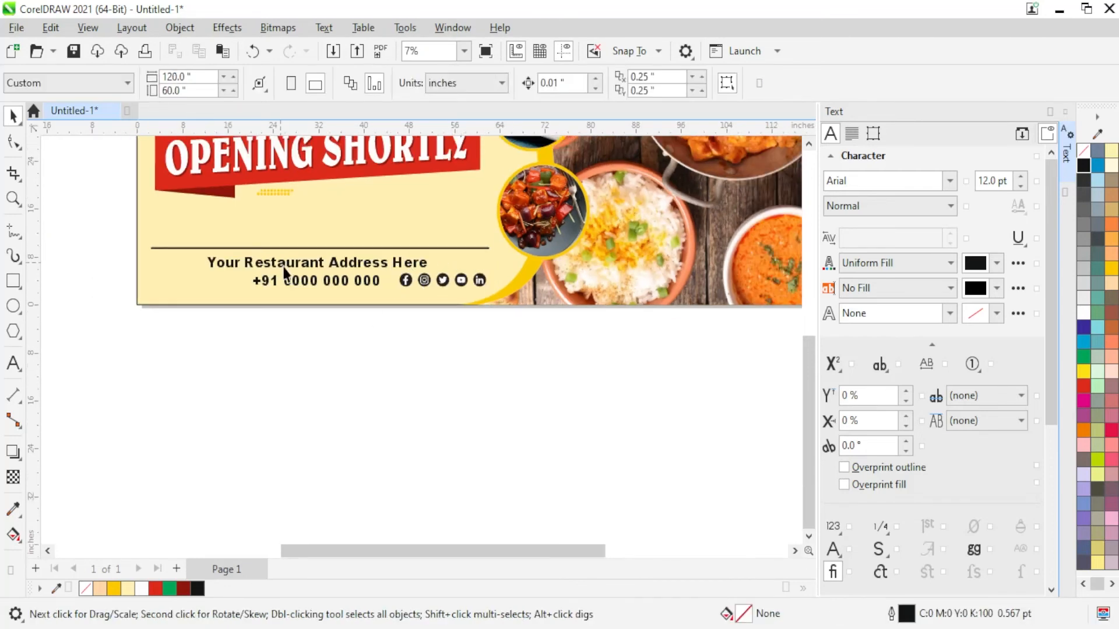
# - Left-align the phone number with the address text and move the social media icons left to sit directly after it
pyautogui.scroll(1, 415, 281)
pyautogui.click(429, 285)
pyautogui.keyDown('shift'); pyautogui.click(421, 258); pyautogui.keyUp('shift')
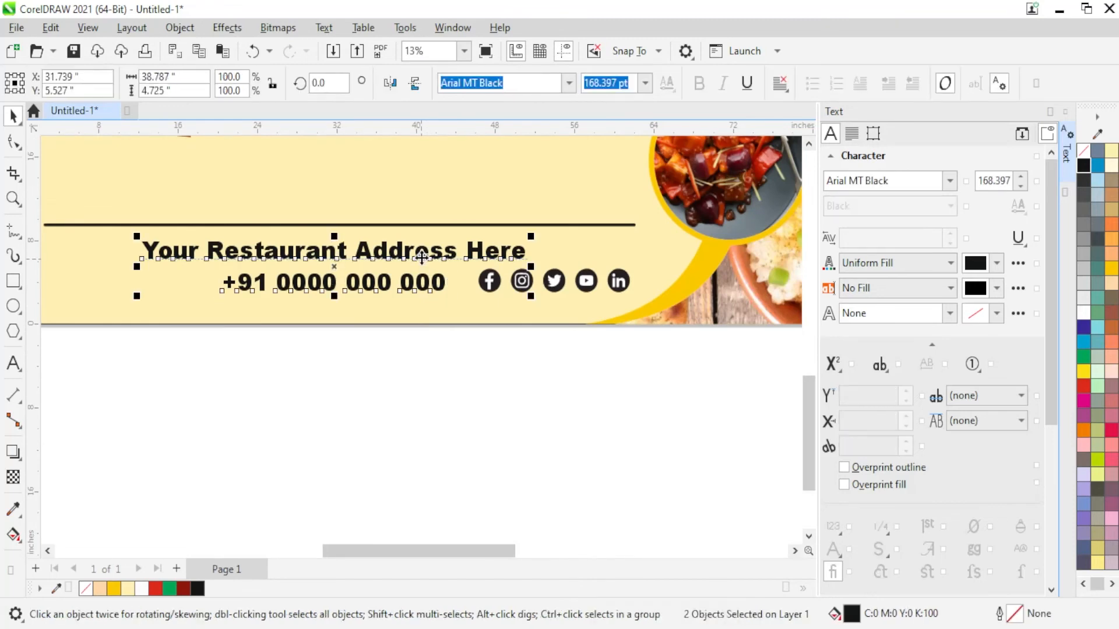
pyautogui.press('l')
pyautogui.click(484, 393)
pyautogui.moveTo(494, 282); pyautogui.dragTo(394, 285)
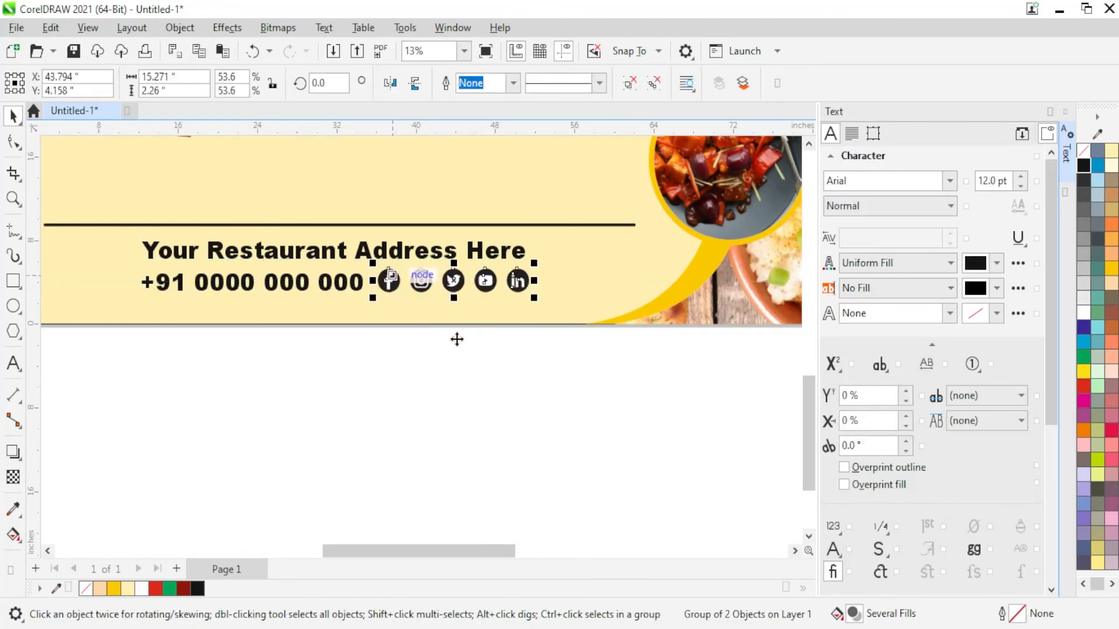
pyautogui.click(549, 380)
# - Copy the small yellow dot accent below the ribbon onto the wood above the orange curry bowl and rotate it 90 degrees
pyautogui.scroll(-2, 559, 378)
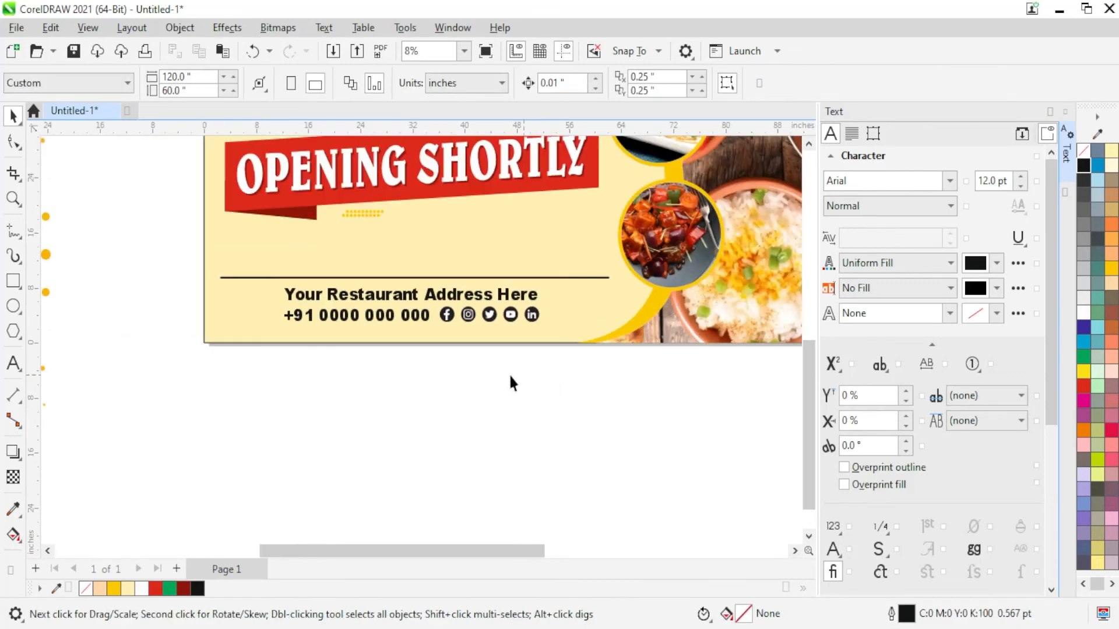
pyautogui.scroll(-3, 509, 376)
pyautogui.scroll(2, 438, 384)
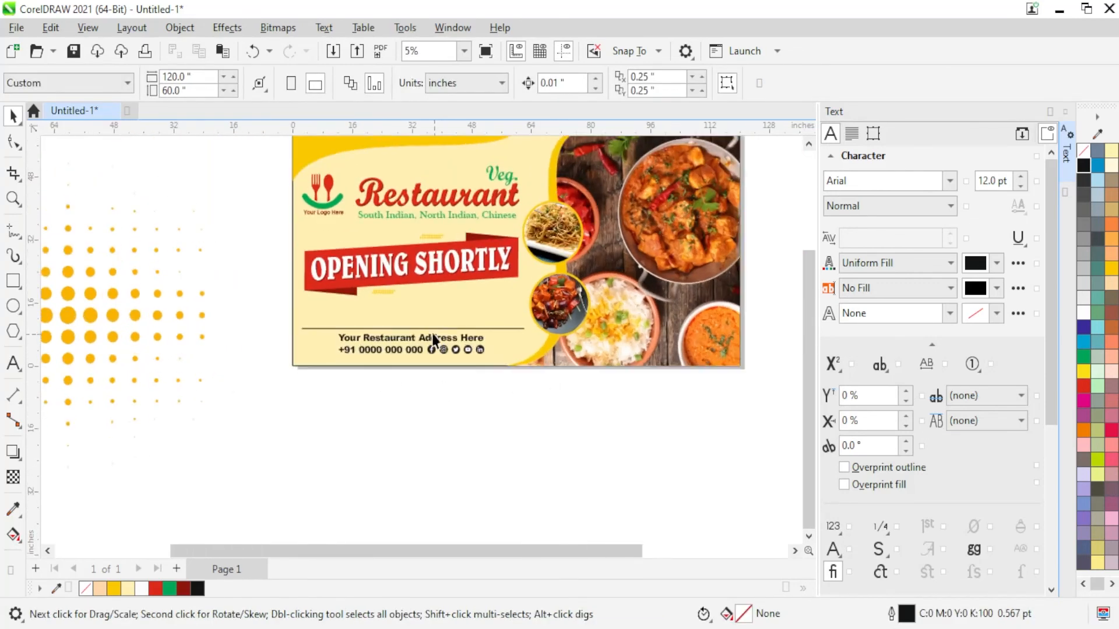
pyautogui.moveTo(377, 289); pyautogui.dragTo(726, 296)
pyautogui.scroll(4, 696, 305)
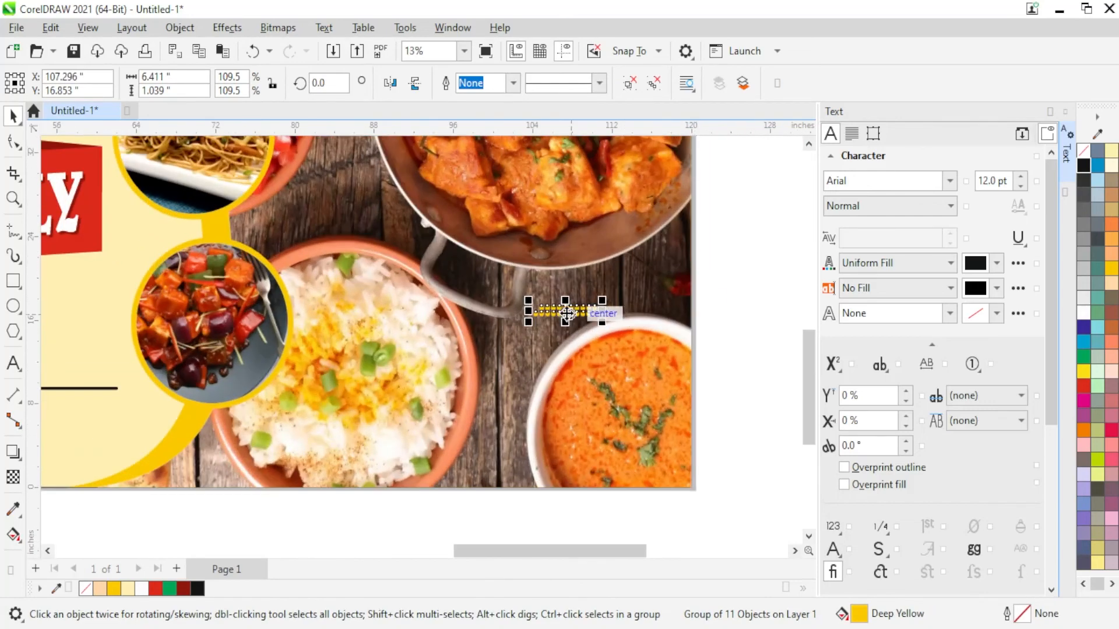
pyautogui.doubleClick(326, 83)
pyautogui.write('90')
pyautogui.press('Return')
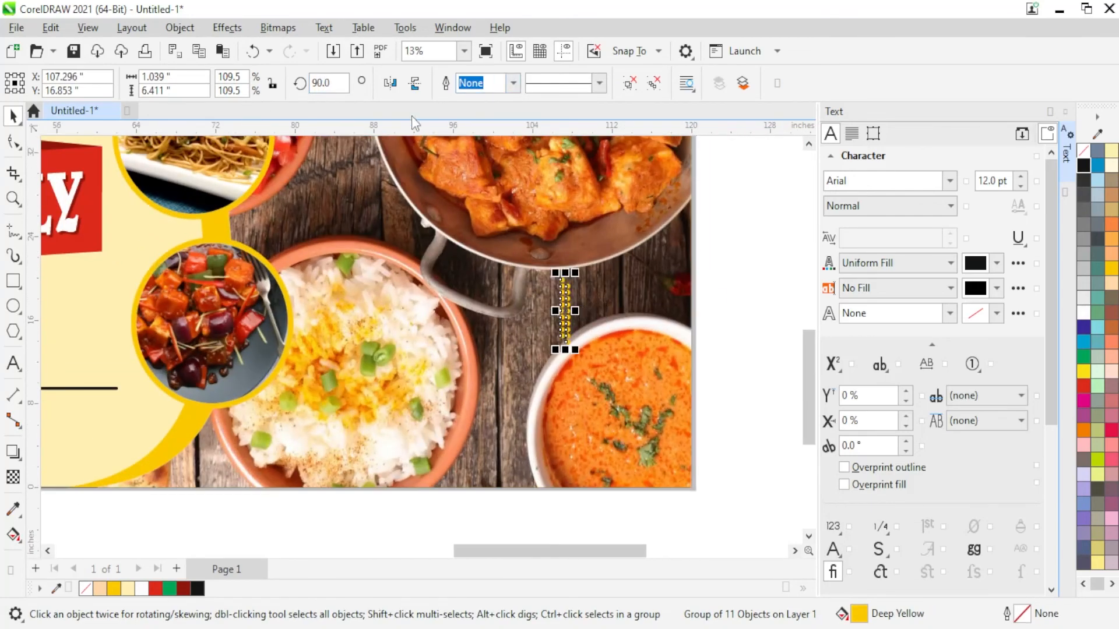
# - Copy the vertical dot accent to the wood between the red bowl and the large curry pan
pyautogui.scroll(-3, 655, 312)
pyautogui.moveTo(558, 329); pyautogui.dragTo(463, 225)
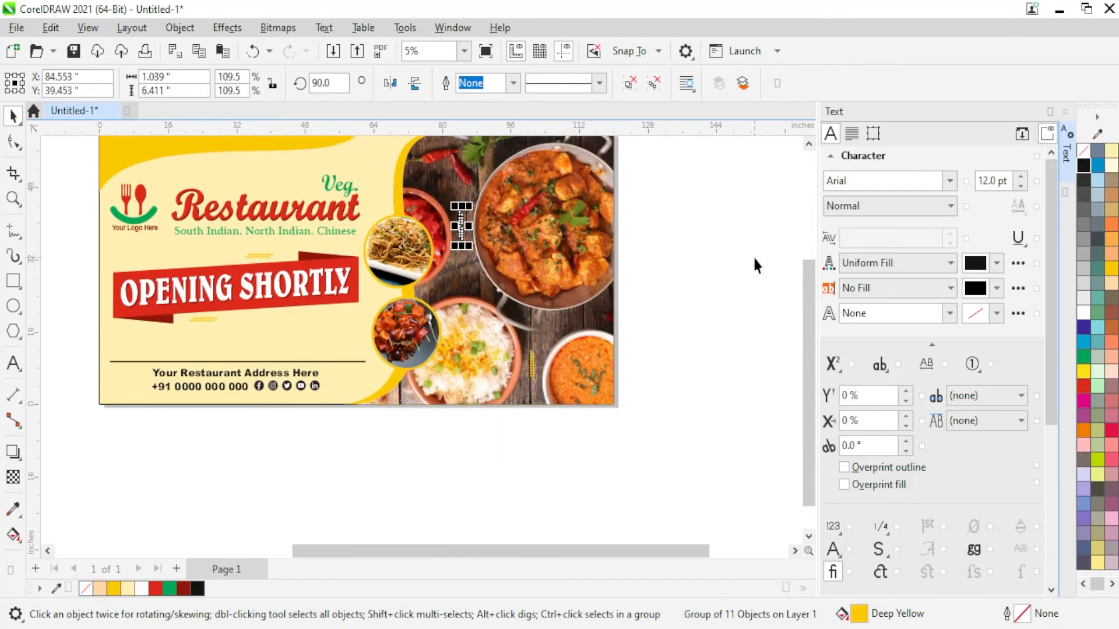
pyautogui.click(752, 255)
# - Move the large halftone dot pattern over the banner's lower left corner and scale it down to about 45.7 inches wide
pyautogui.scroll(-2, 669, 378)
pyautogui.click(212, 363)
pyautogui.moveTo(212, 363); pyautogui.dragTo(379, 362)
pyautogui.scroll(1, 456, 461)
pyautogui.scroll(1, 456, 458)
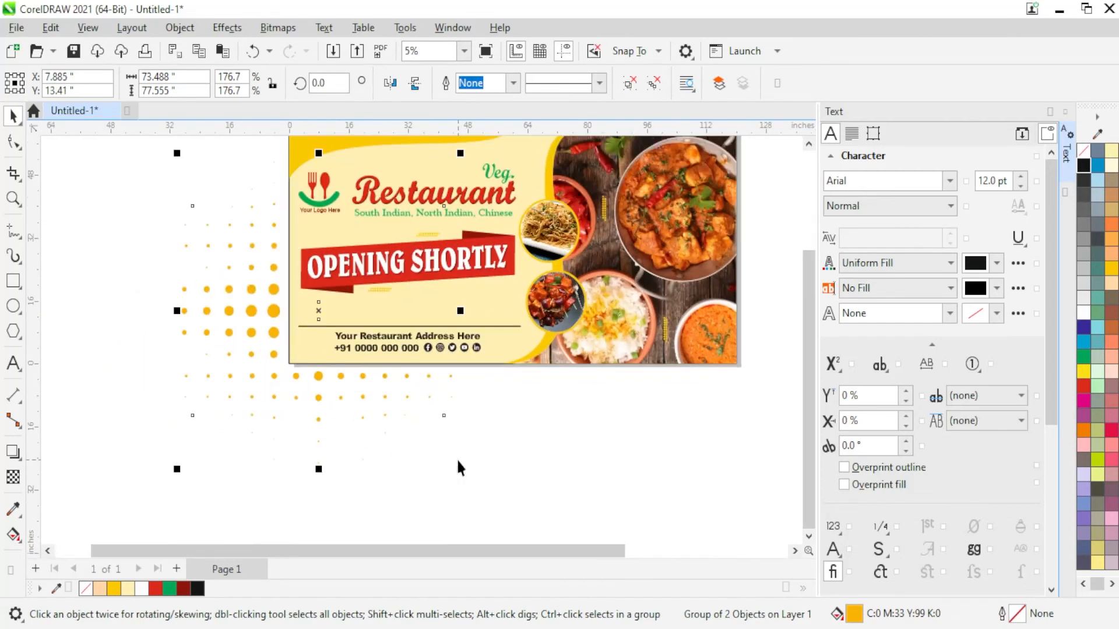
pyautogui.moveTo(458, 464); pyautogui.dragTo(409, 411)
# - Copy the halftone dot pattern to the cream area above the title and enlarge the copy to about 65.3 inches wide
pyautogui.moveTo(319, 311); pyautogui.dragTo(463, 197)
pyautogui.scroll(-2, 314, 312)
pyautogui.rightClick(465, 191)
pyautogui.moveTo(518, 257); pyautogui.dragTo(585, 295)
pyautogui.scroll(2, 477, 192)
pyautogui.moveTo(478, 169); pyautogui.dragTo(445, 215)
# - PowerClip the upper halftone dot pattern inside the banner's cream background
pyautogui.scroll(-2, 446, 214)
pyautogui.rightClick(445, 214)
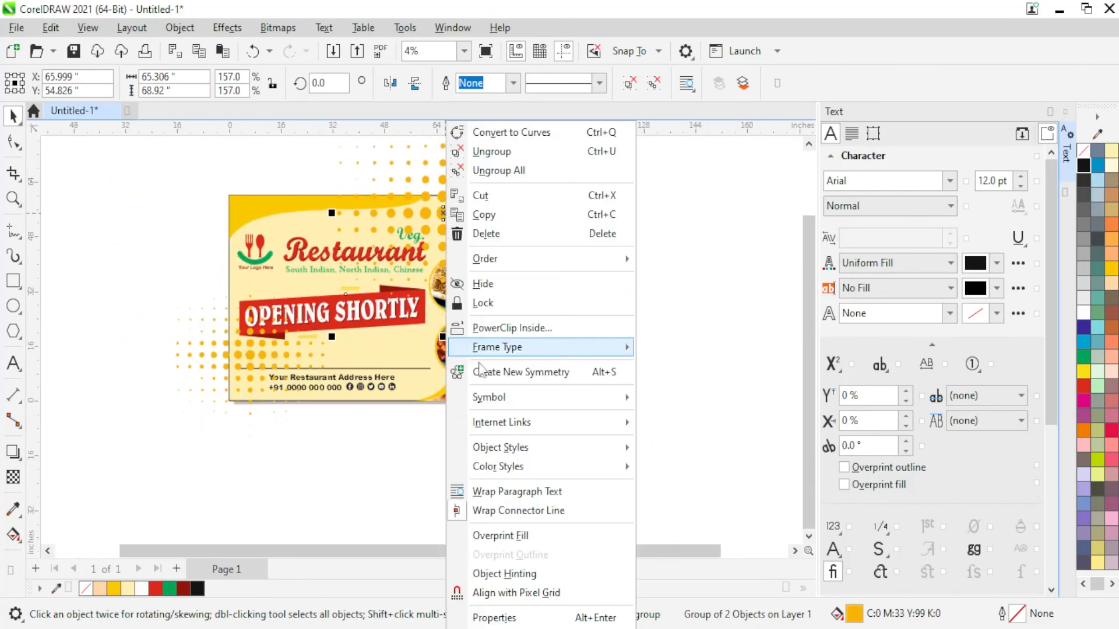
pyautogui.click(484, 325)
pyautogui.click(460, 379)
# - PowerClip the lower-left halftone dot pattern inside the banner's cream background
pyautogui.click(208, 362)
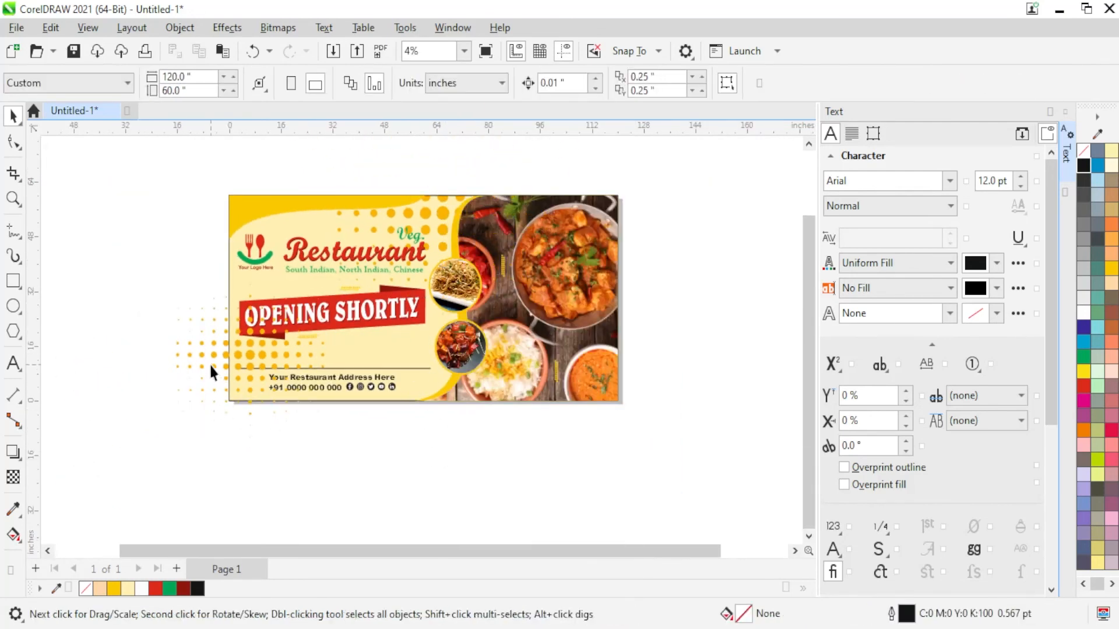
pyautogui.rightClick(209, 363)
pyautogui.click(271, 328)
pyautogui.click(420, 388)
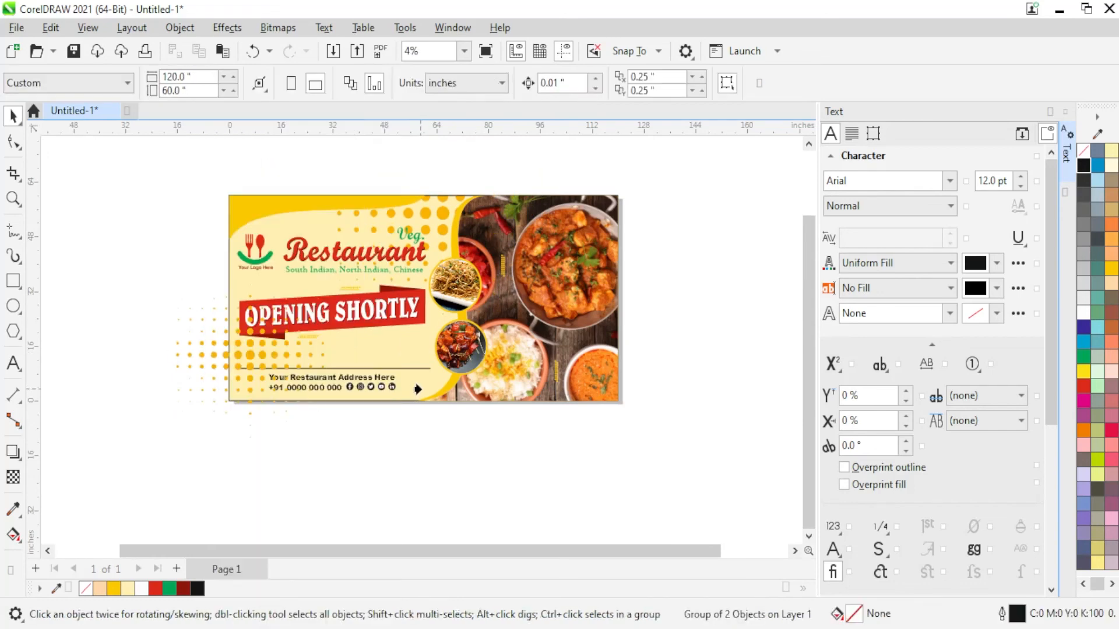
pyautogui.click(422, 455)
# - Edit the background's PowerClip contents, shift the lower-left halftone dots slightly to the right, and finish editing
pyautogui.scroll(1, 221, 371)
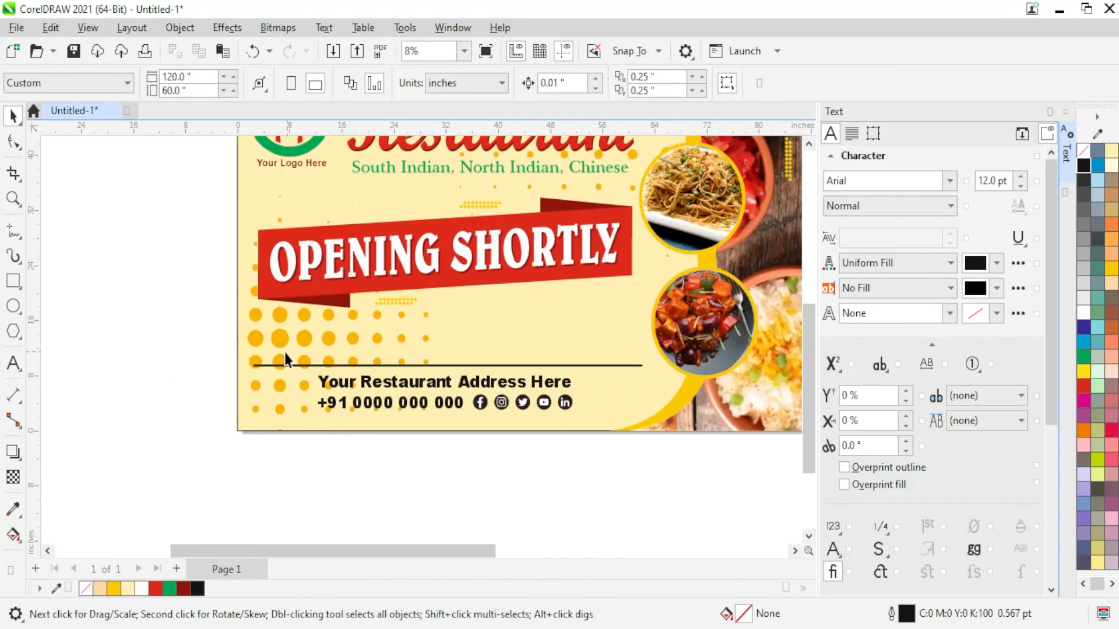
pyautogui.rightClick(275, 353)
pyautogui.click(321, 119)
pyautogui.click(256, 342)
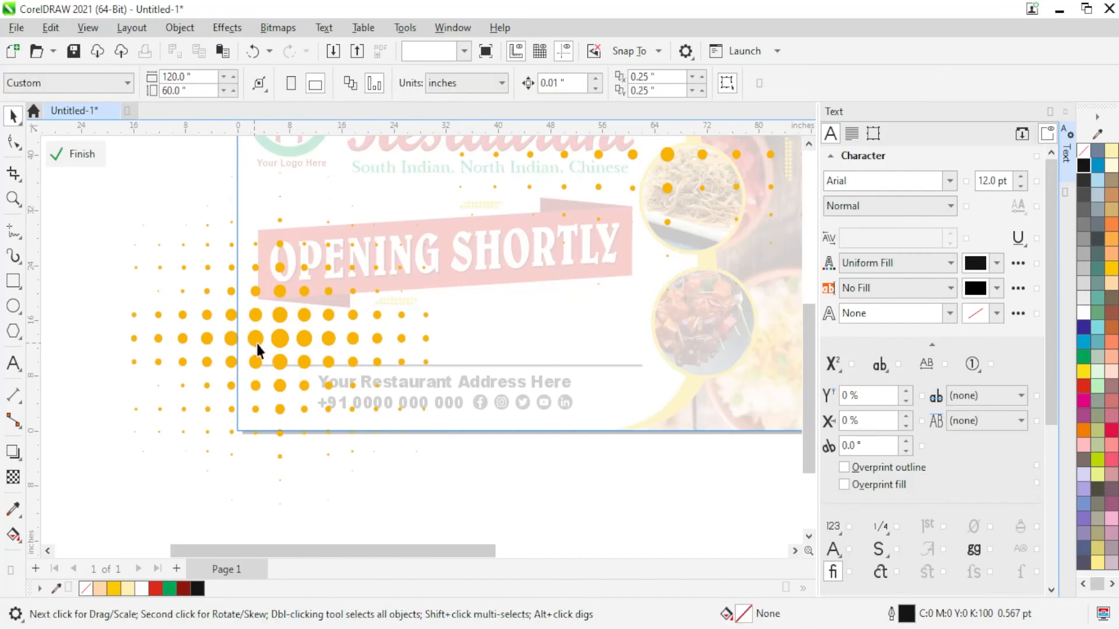
pyautogui.moveTo(256, 342); pyautogui.dragTo(272, 339)
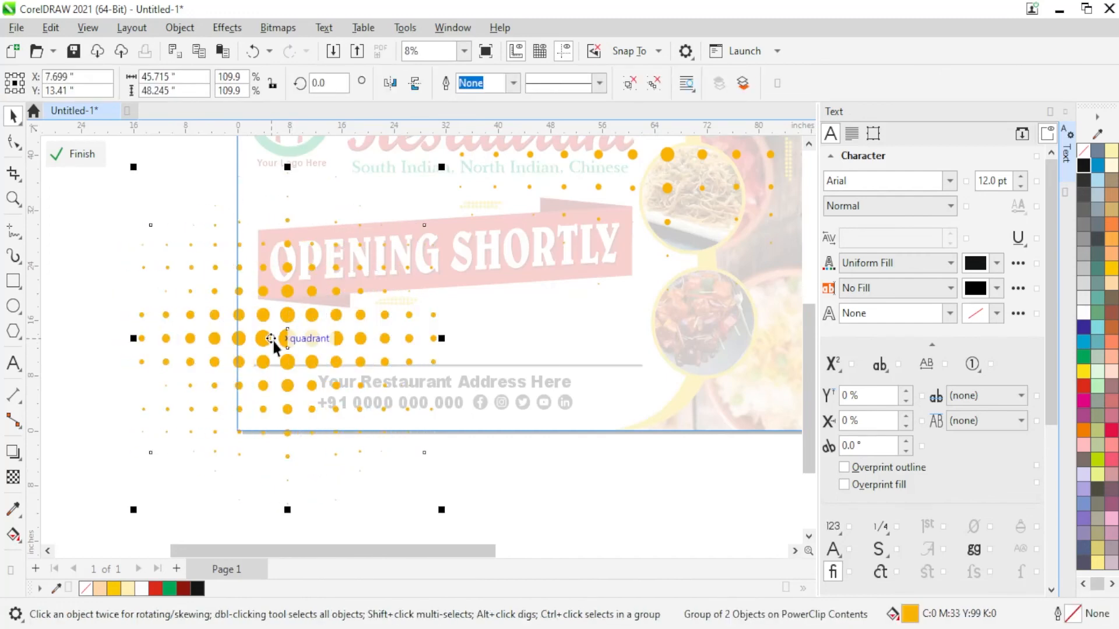
pyautogui.rightClick(285, 342)
pyautogui.click(350, 352)
pyautogui.click(341, 488)
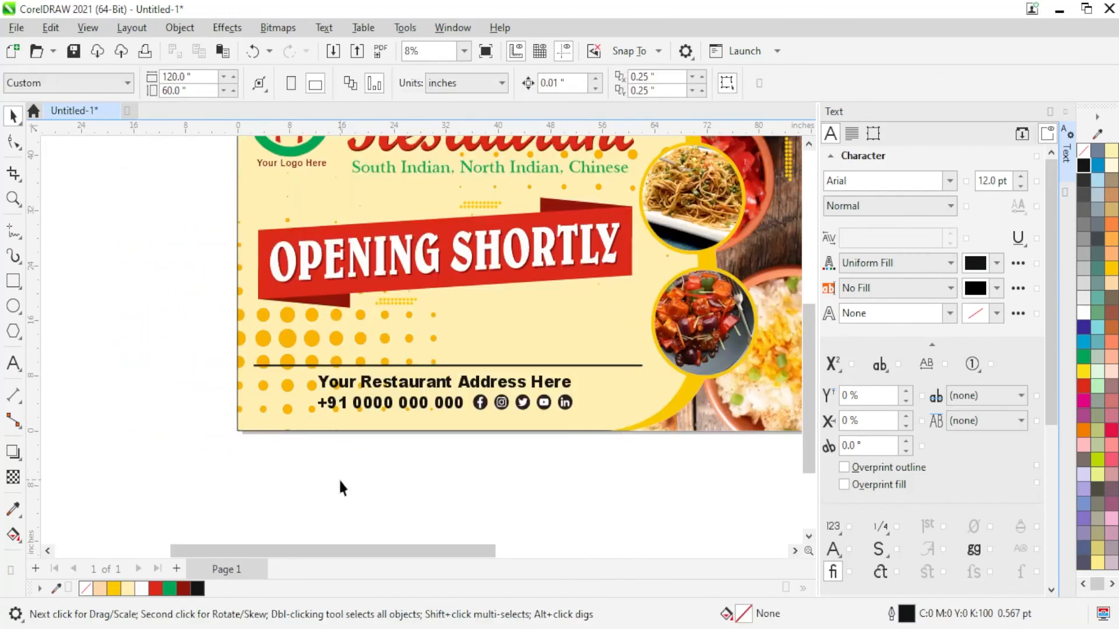
# - Select all the banner objects and preview the complete design full screen
pyautogui.scroll(-1, 336, 481)
pyautogui.scroll(1, 409, 424)
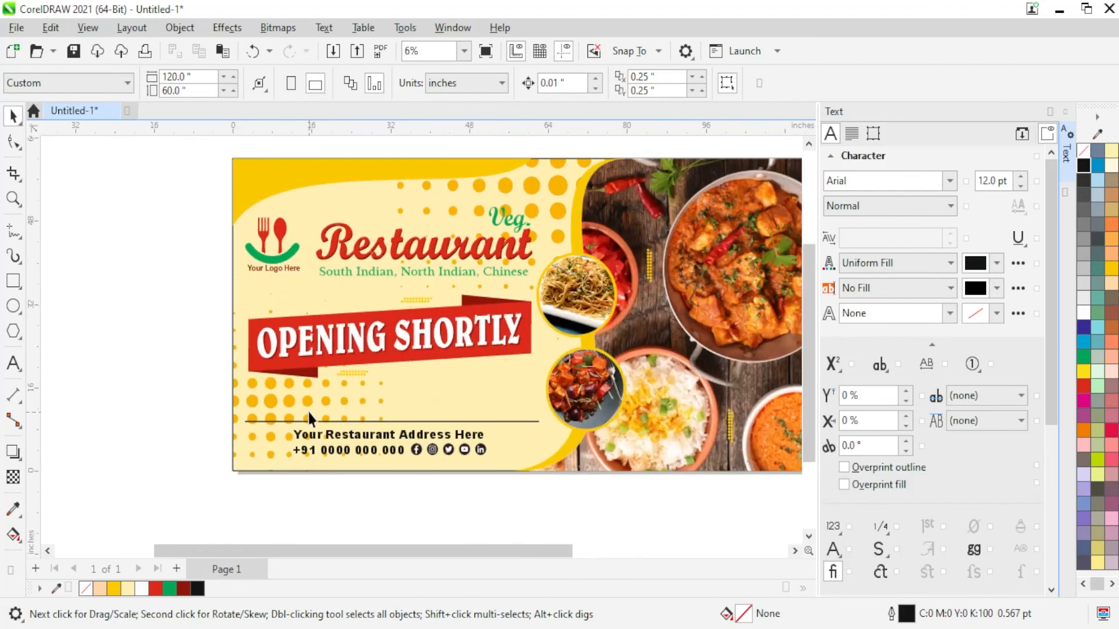
pyautogui.scroll(-1, 307, 396)
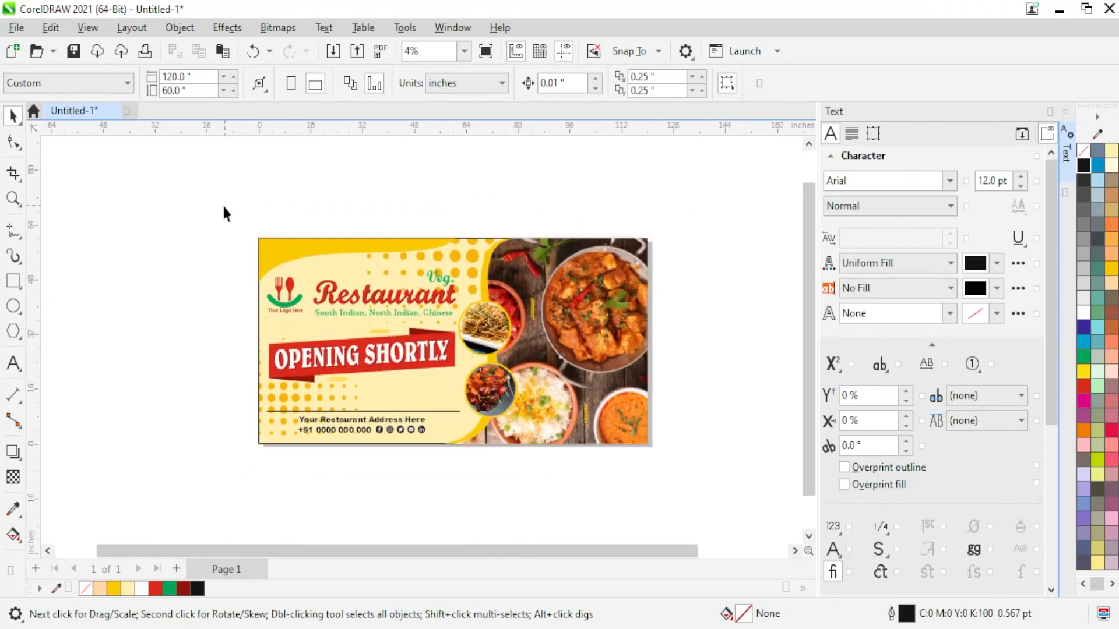
pyautogui.moveTo(223, 207); pyautogui.dragTo(698, 480)
pyautogui.scroll(1, 699, 480)
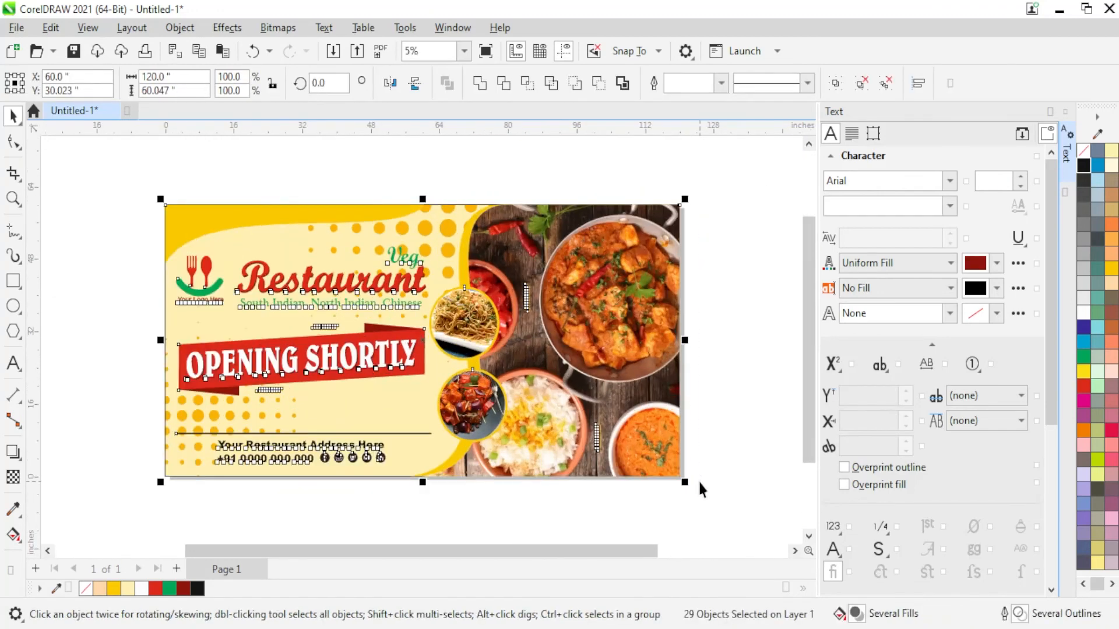
pyautogui.press('F9')
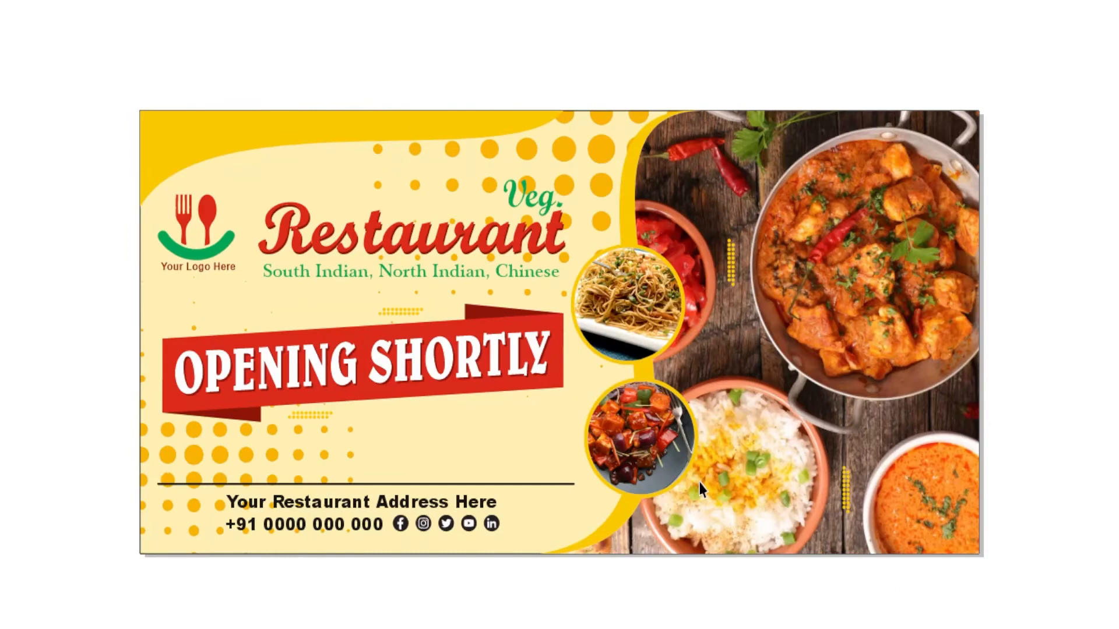